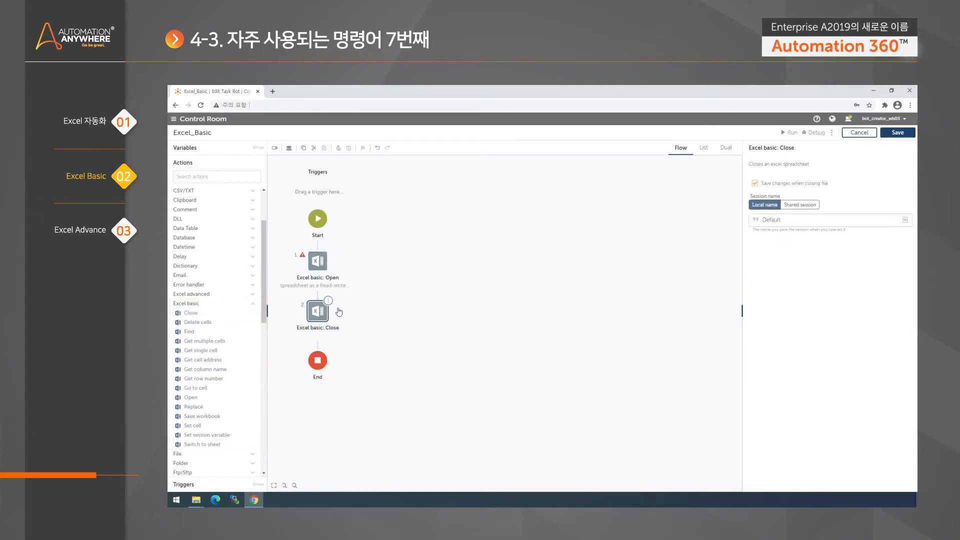
Set the Excel basic: Open action's file path to the desktop file C:\SampleFile\Excel\수학점수.xlsx.
{"action": "left_click", "coordinate": [317, 260]}
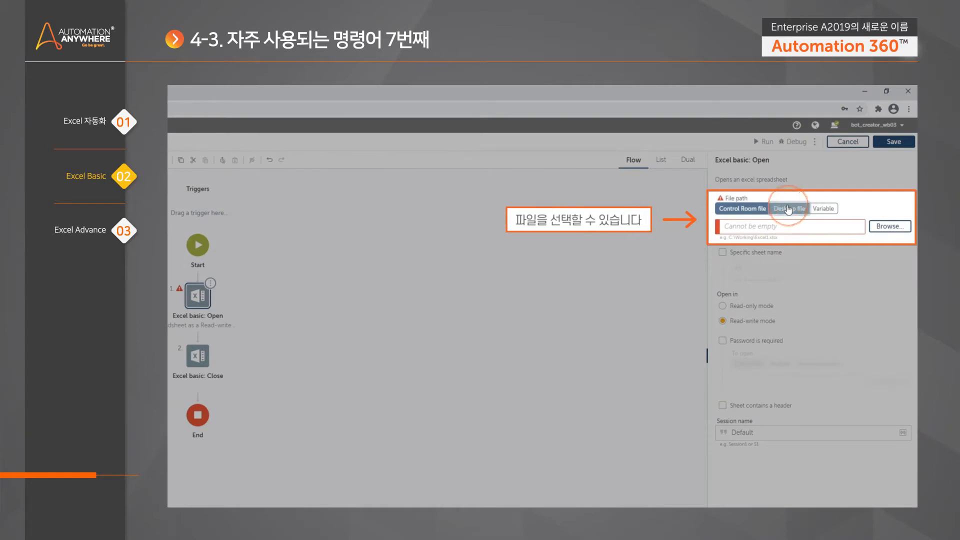
{"action": "left_click", "coordinate": [789, 208]}
{"action": "left_click", "coordinate": [895, 228]}
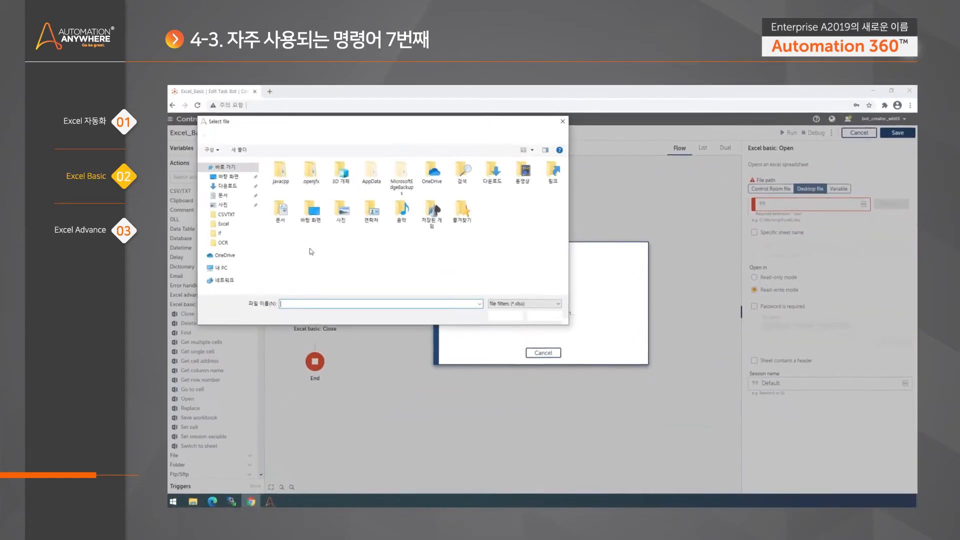
{"action": "left_click", "coordinate": [216, 268]}
{"action": "left_click", "coordinate": [308, 256]}
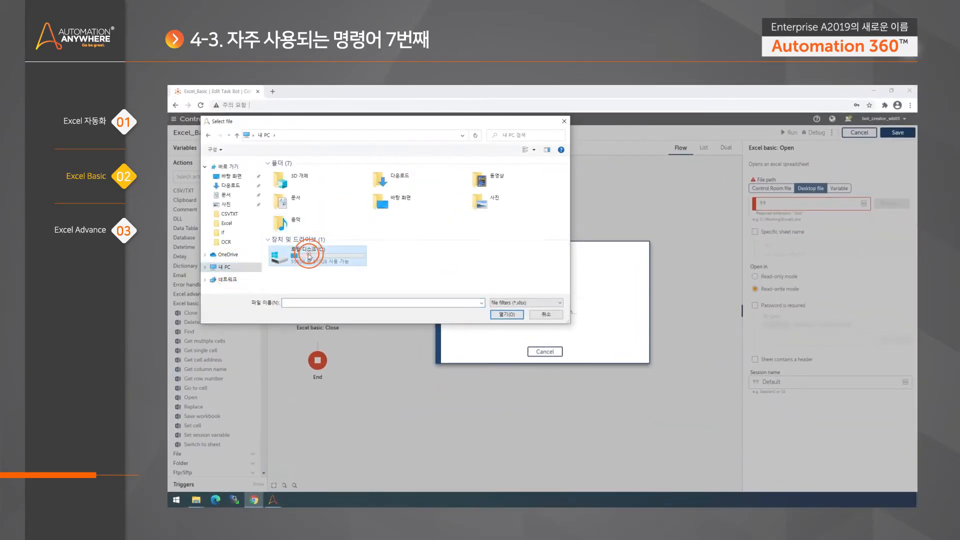
{"action": "double_click", "coordinate": [308, 256]}
{"action": "double_click", "coordinate": [306, 218]}
{"action": "double_click", "coordinate": [298, 182]}
{"action": "left_click", "coordinate": [323, 188]}
{"action": "left_click", "coordinate": [506, 314]}
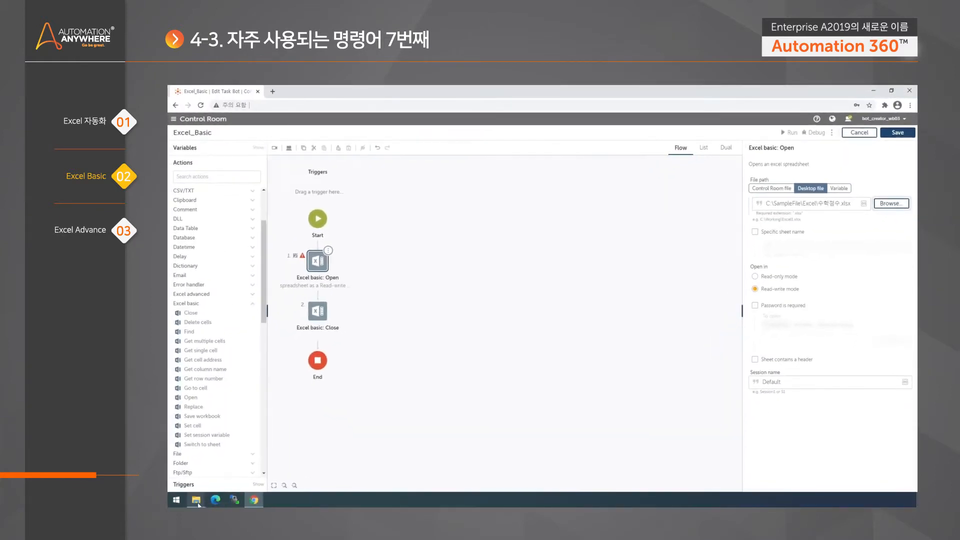
Switch to File Explorer and open 수학점수.xlsx from the SampleFile\Excel folder in Excel, moving its window clear of the bot's action settings.
{"action": "left_click", "coordinate": [197, 501]}
{"action": "left_click", "coordinate": [240, 469]}
{"action": "left_click", "coordinate": [421, 194]}
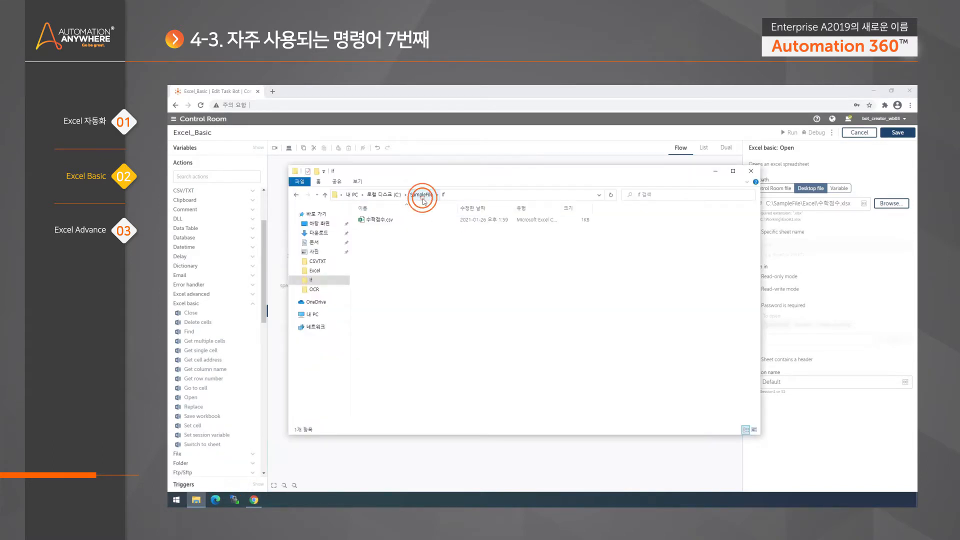
{"action": "double_click", "coordinate": [384, 228]}
{"action": "double_click", "coordinate": [456, 236]}
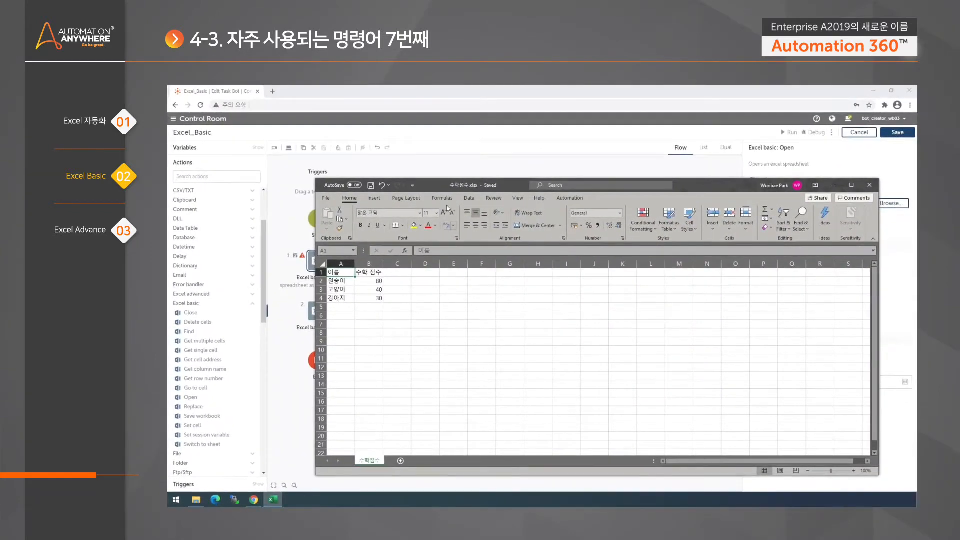
{"action": "left_click_drag", "start_coordinate": [440, 190], "coordinate": [328, 164]}
Examine the header row and the data rows below it in the 수학점수 sheet.
{"action": "left_click", "coordinate": [202, 245]}
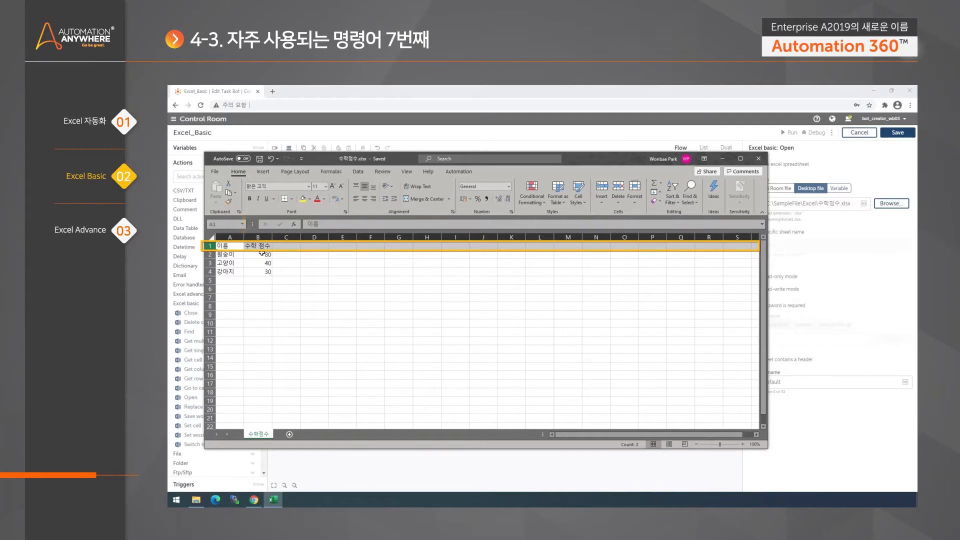
{"action": "left_click", "coordinate": [242, 278]}
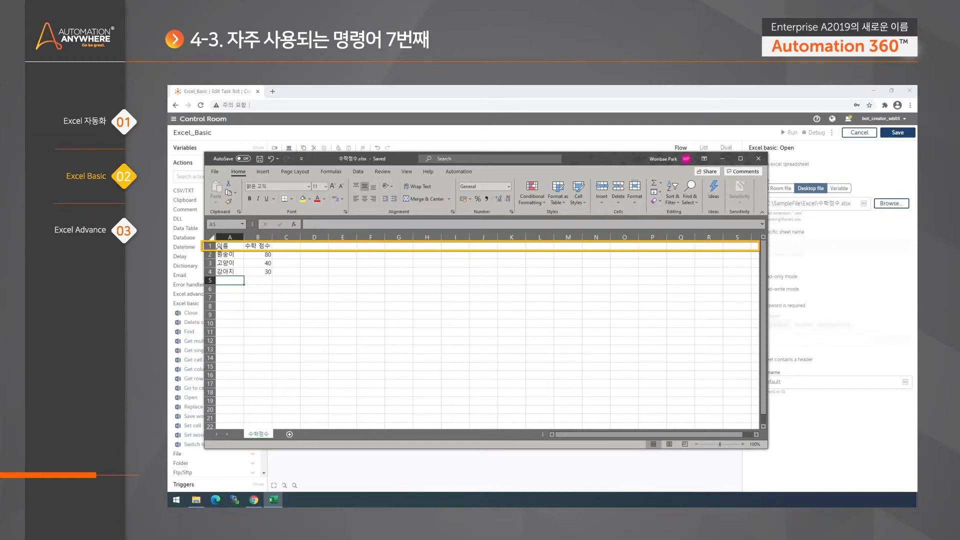
{"action": "left_click", "coordinate": [208, 245]}
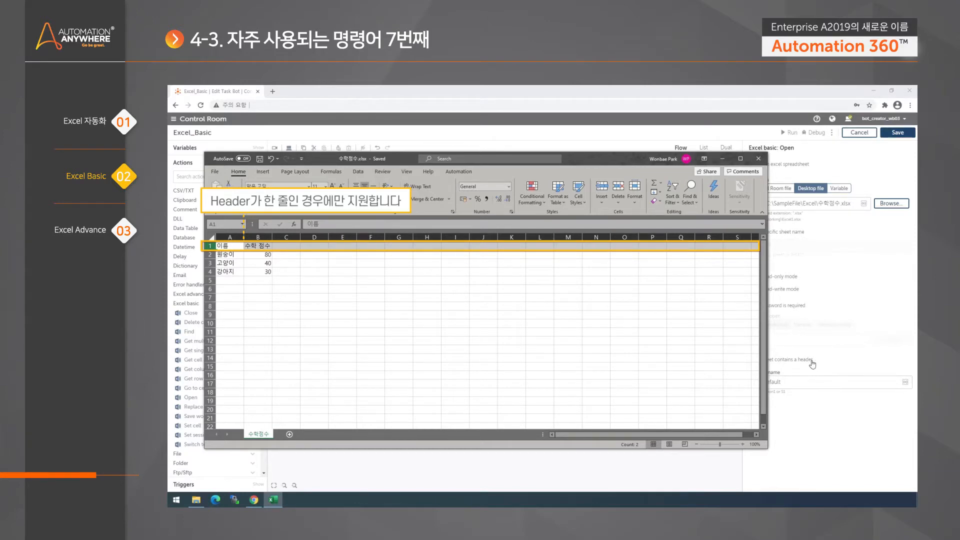
{"action": "left_click", "coordinate": [265, 281]}
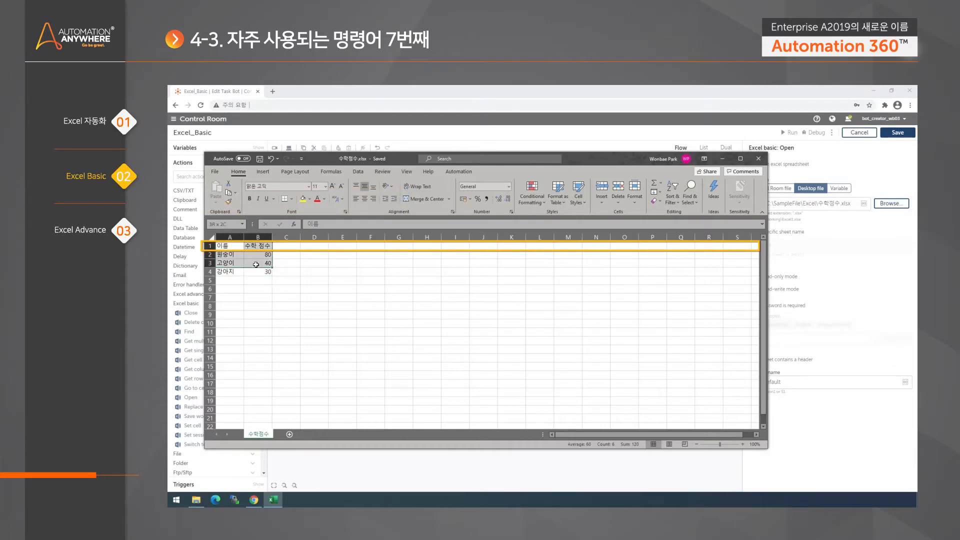
{"action": "left_click", "coordinate": [209, 245]}
Return to the bot editor, enable Sheet contains a header for the Open action, and compare its session name with the Close action's.
{"action": "left_click", "coordinate": [863, 438]}
{"action": "left_click", "coordinate": [755, 361]}
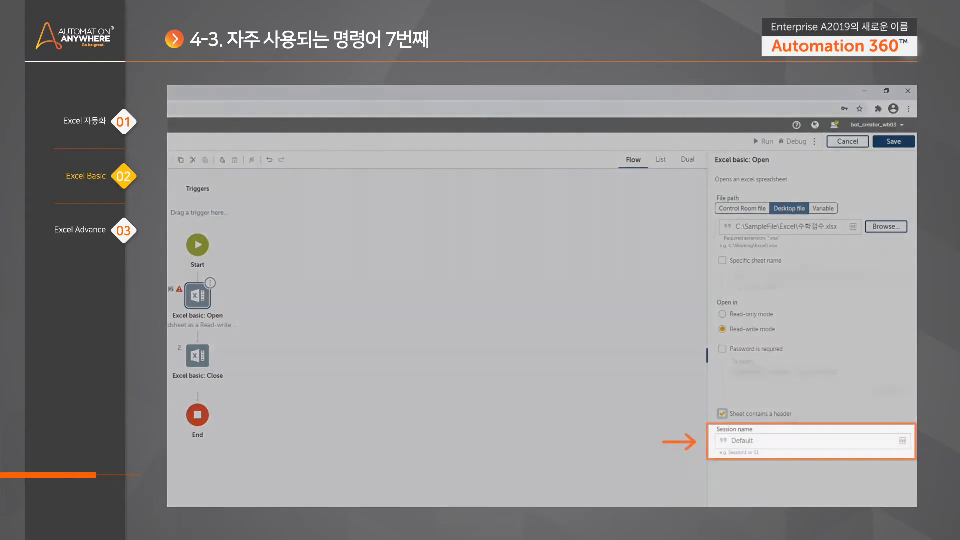
{"action": "left_click_drag", "start_coordinate": [773, 433], "coordinate": [535, 418]}
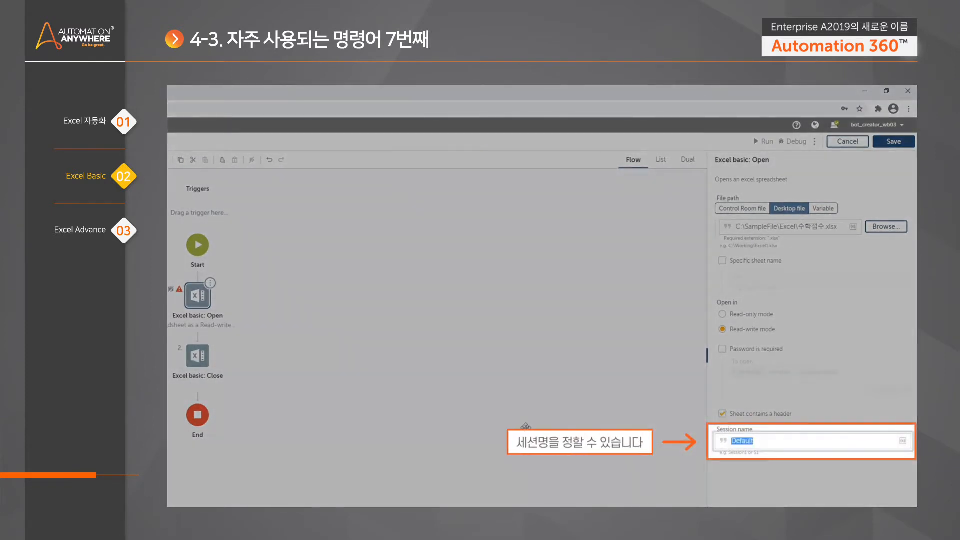
{"action": "left_click", "coordinate": [792, 438]}
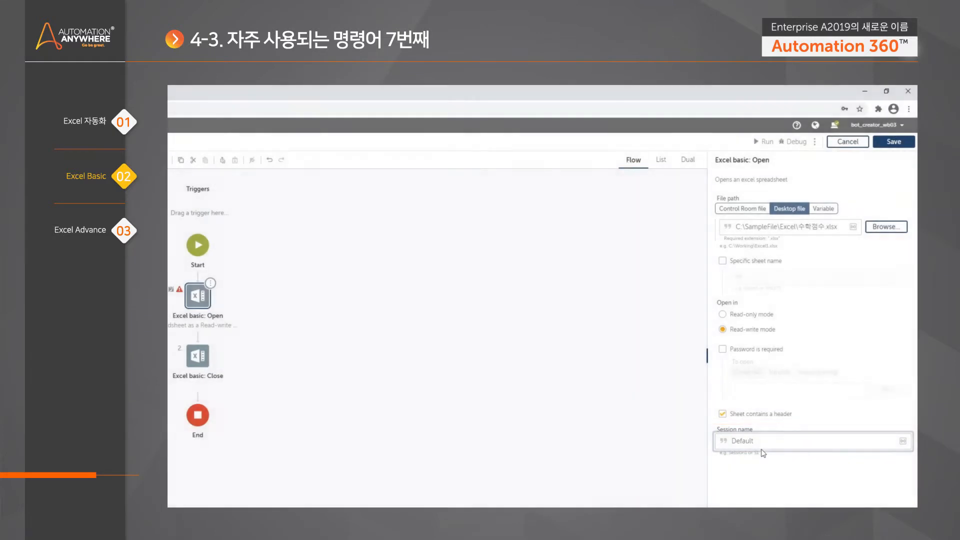
{"action": "left_click", "coordinate": [290, 321]}
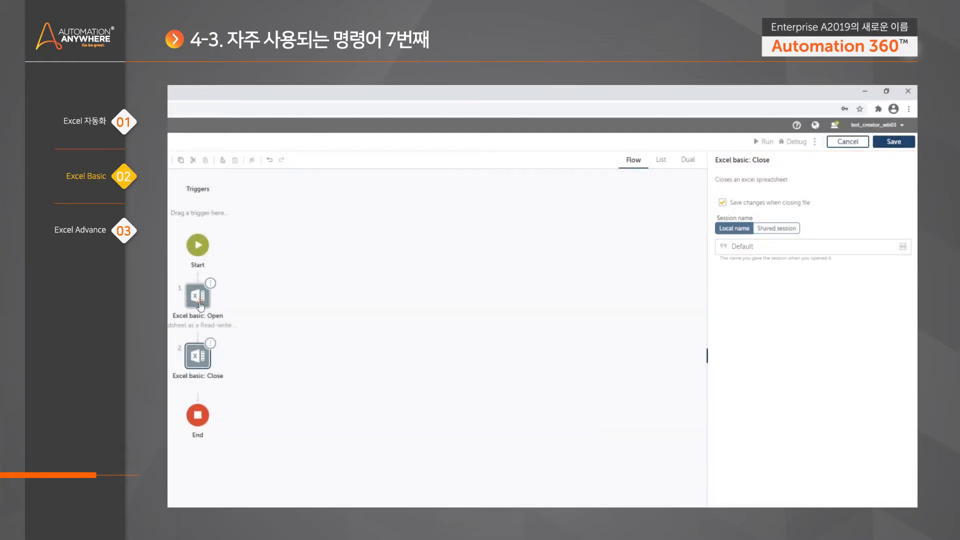
{"action": "left_click", "coordinate": [200, 305]}
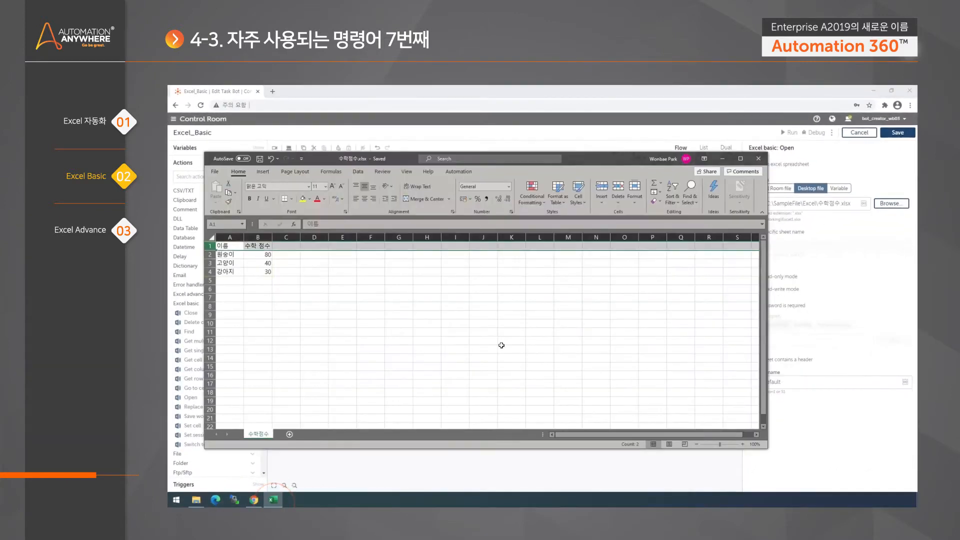
Switch to Excel, review the 수학점수 sheet's data, and close the workbook.
{"action": "left_click", "coordinate": [620, 282]}
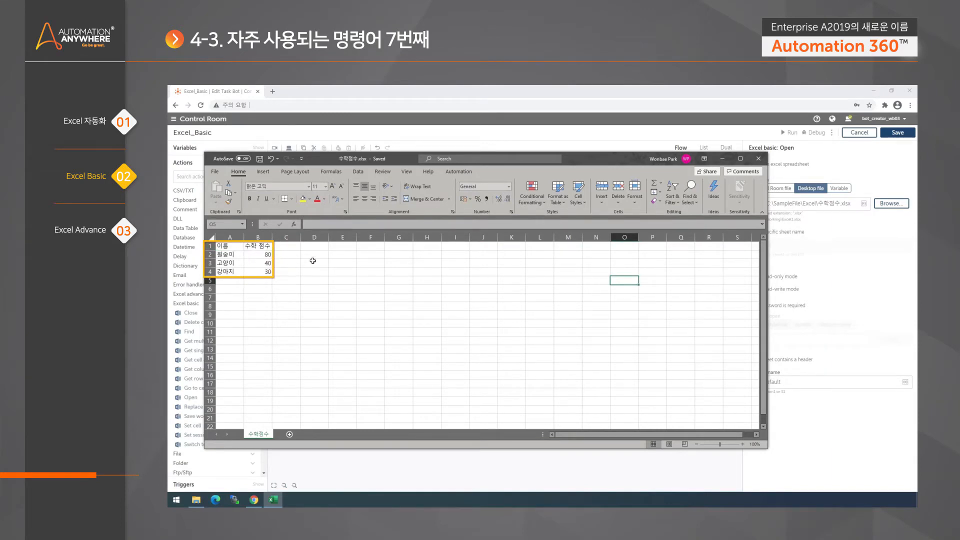
{"action": "left_click", "coordinate": [759, 159]}
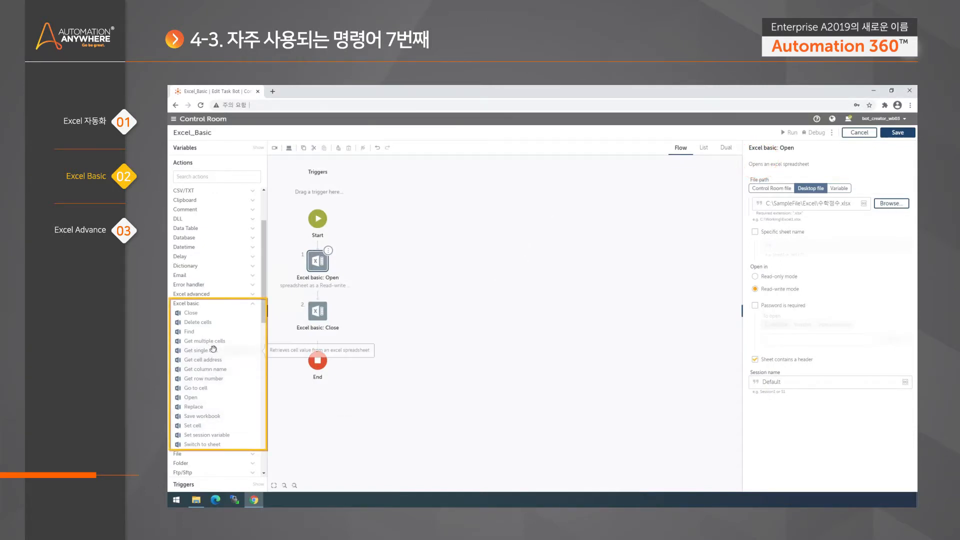
Add an Excel basic: Get single cell action between Open and Close, reading specific cell A2 in the Default session.
{"action": "left_click_drag", "start_coordinate": [200, 350], "coordinate": [317, 302]}
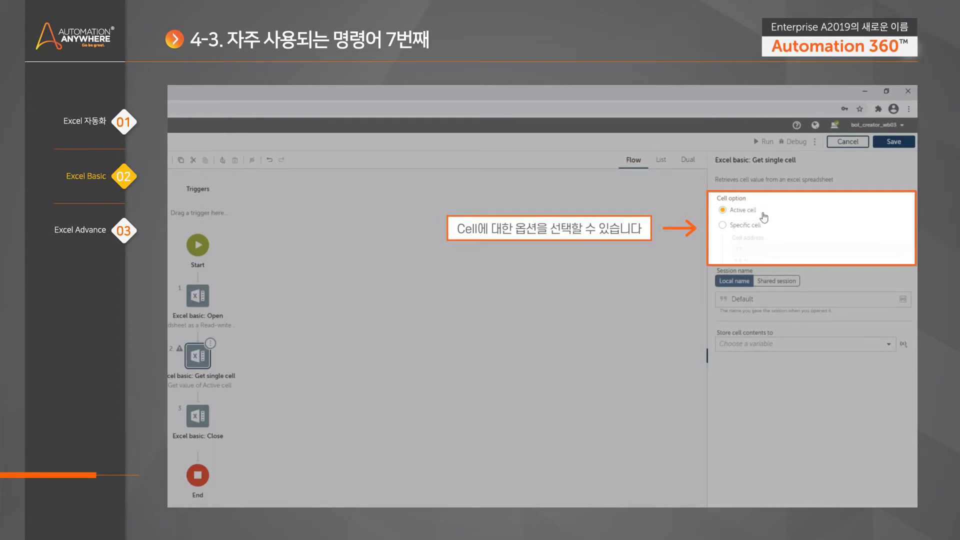
{"action": "left_click", "coordinate": [750, 228]}
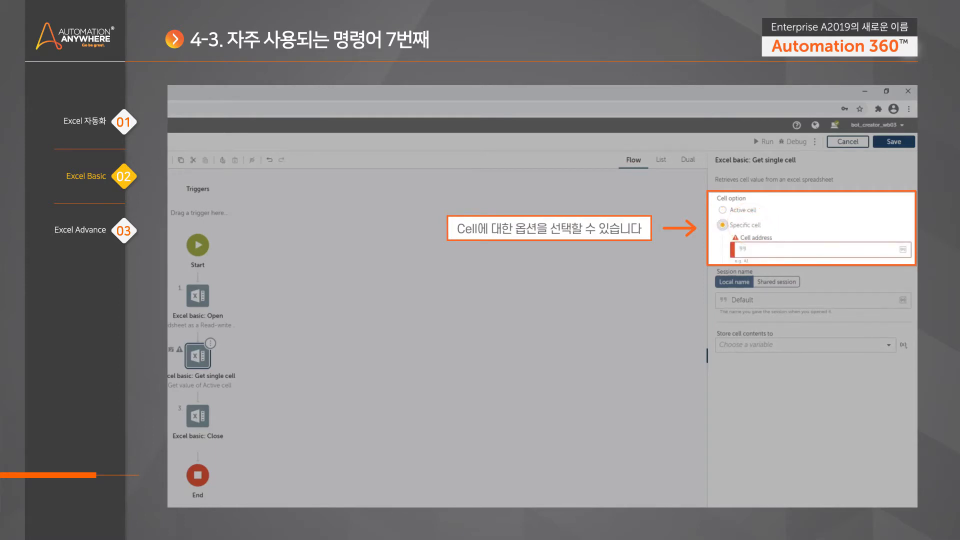
{"action": "left_click", "coordinate": [771, 245]}
{"action": "type", "text": "A2"}
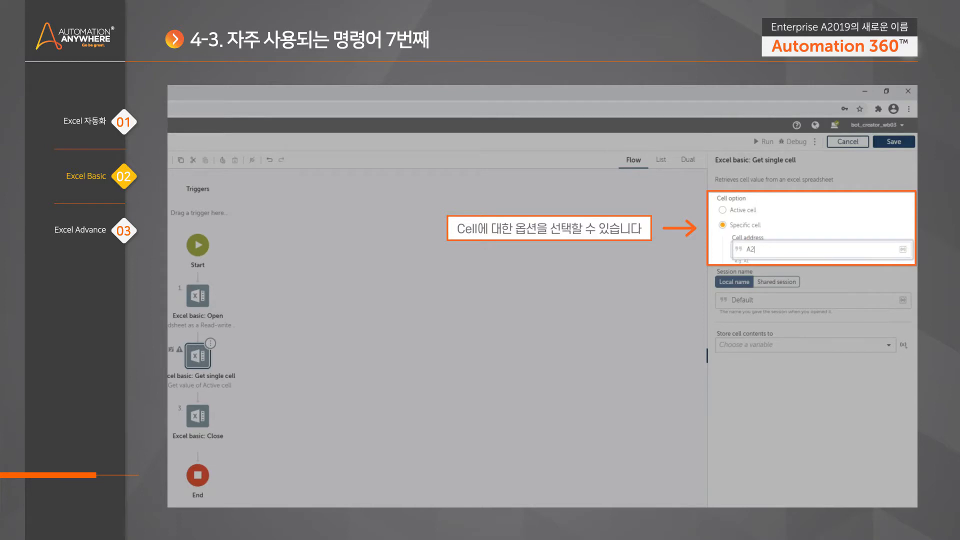
{"action": "left_click", "coordinate": [789, 300]}
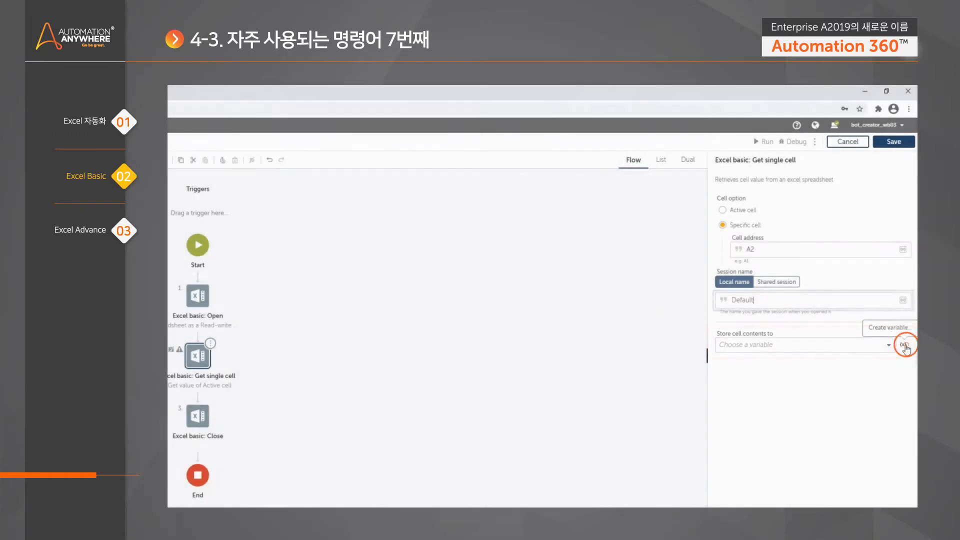
Create a String variable named Single_Cell_Info and store the Get single cell action's cell contents in it.
{"action": "left_click", "coordinate": [903, 345]}
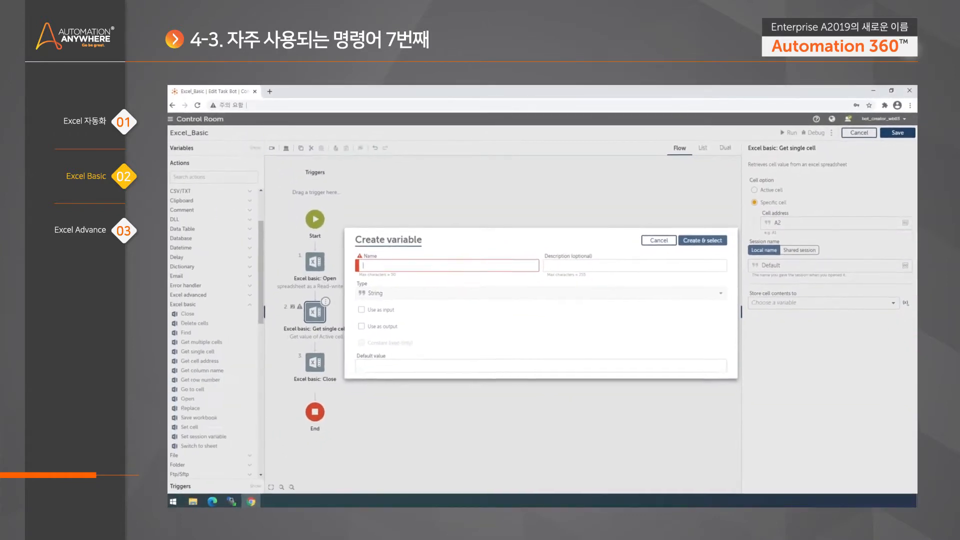
{"action": "type", "text": "Single_Cell_Info"}
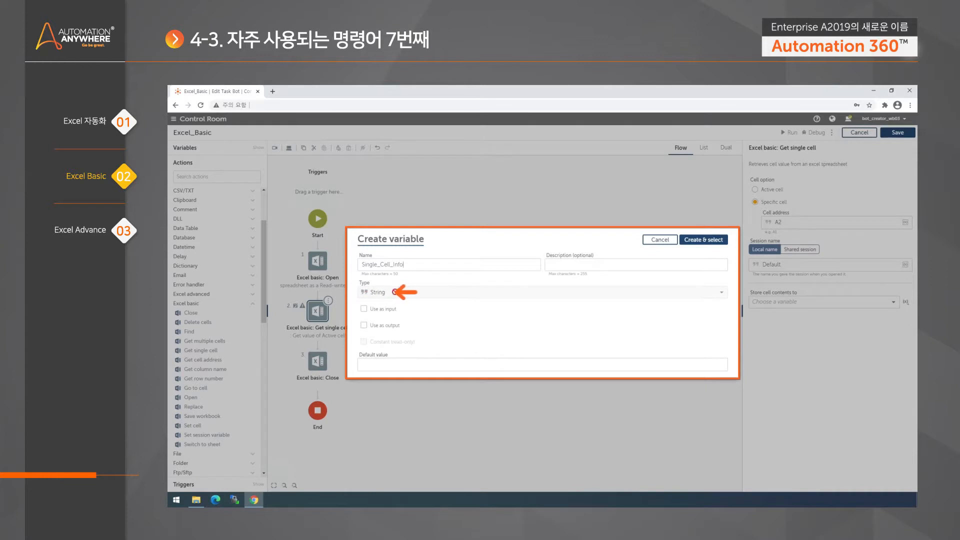
{"action": "left_click", "coordinate": [704, 241]}
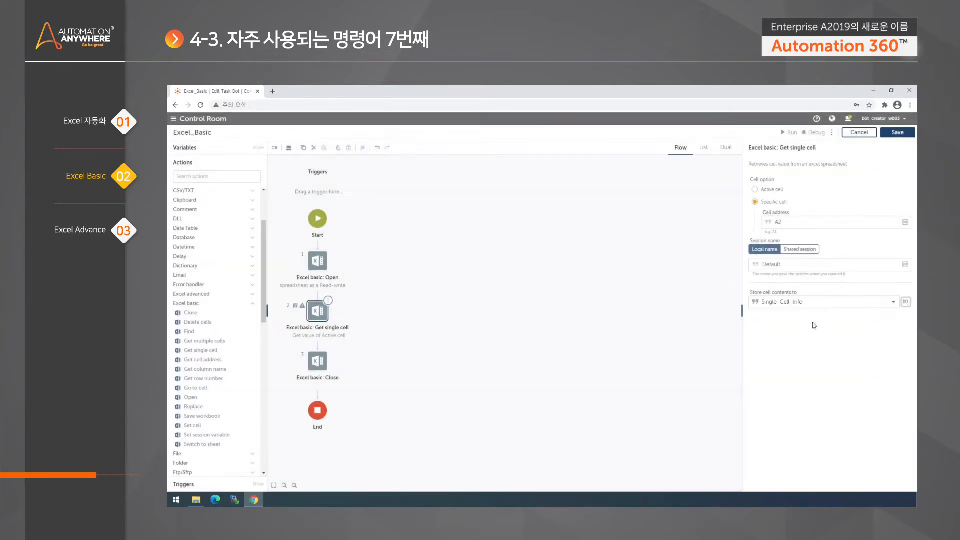
{"action": "left_click", "coordinate": [618, 293]}
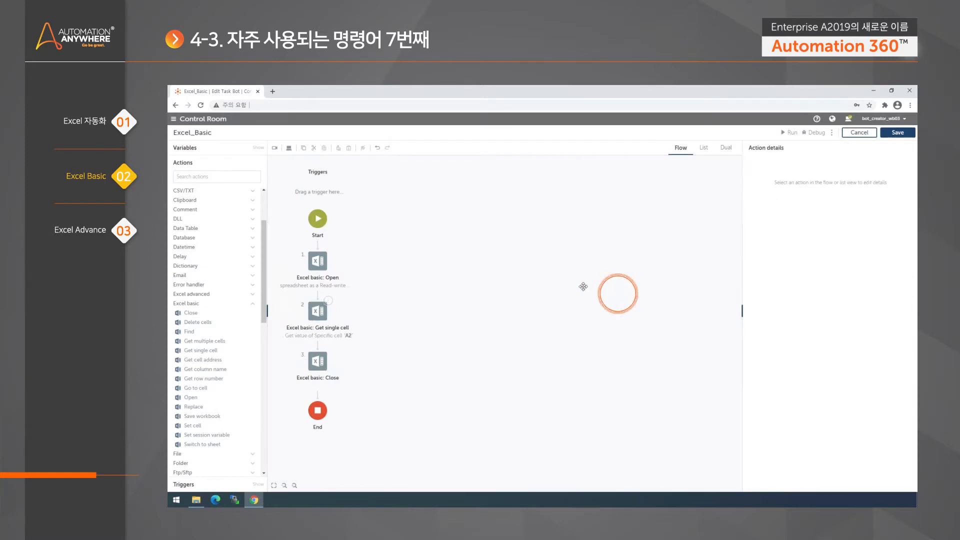
Add a Message box action after Get single cell that displays the $Single_Cell_Info$ variable.
{"action": "left_click", "coordinate": [183, 176]}
{"action": "type", "text": "mess"}
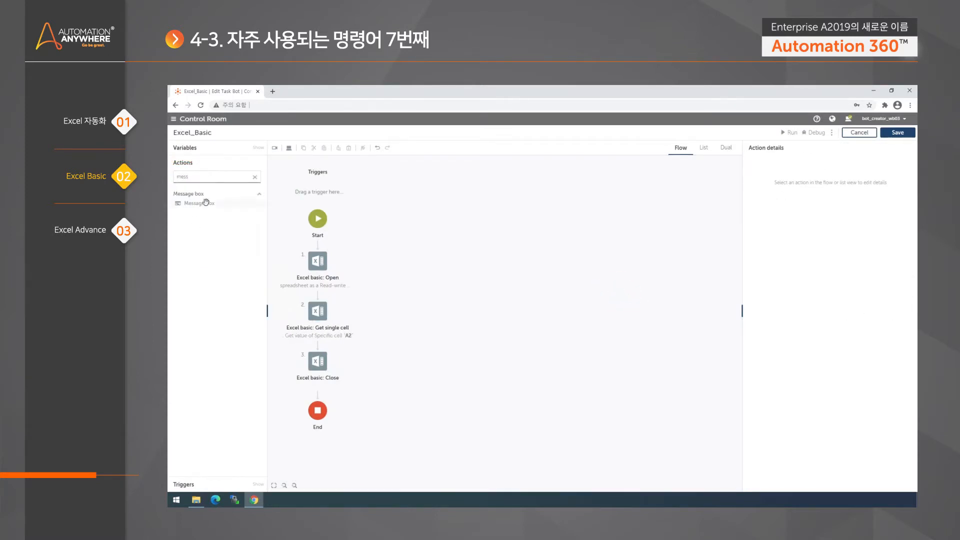
{"action": "left_click_drag", "start_coordinate": [205, 202], "coordinate": [324, 349]}
{"action": "left_click", "coordinate": [810, 213]}
{"action": "key", "text": "F2"}
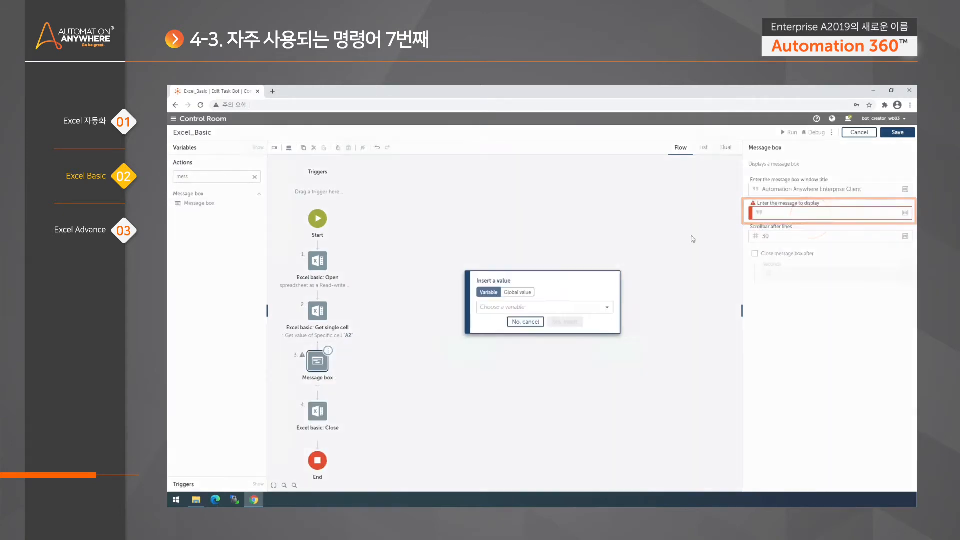
{"action": "left_click", "coordinate": [560, 307]}
{"action": "left_click", "coordinate": [541, 385]}
{"action": "left_click", "coordinate": [569, 319]}
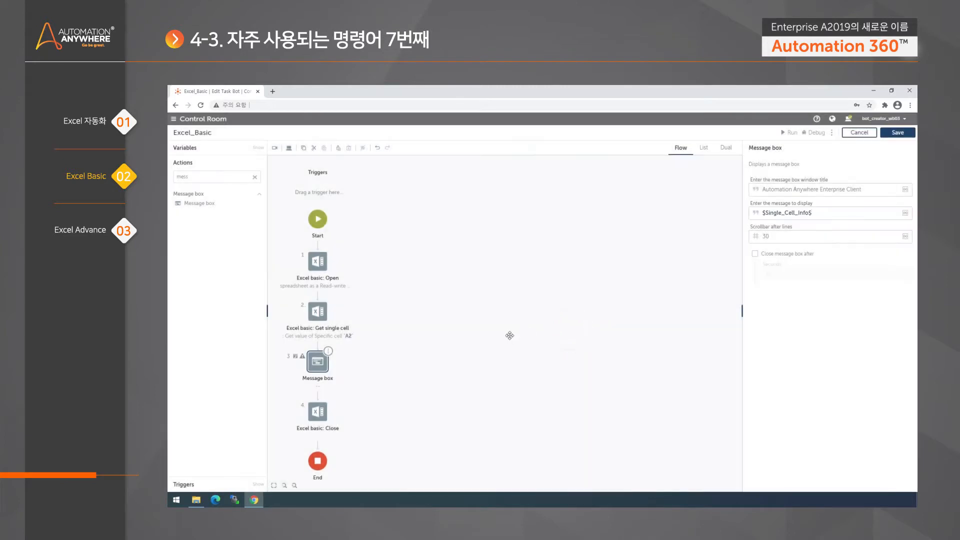
{"action": "left_click", "coordinate": [406, 347]}
Run the Excel_Basic bot, dismiss its message box, and close the run dialog.
{"action": "left_click_drag", "start_coordinate": [410, 321], "coordinate": [438, 289]}
{"action": "left_click", "coordinate": [793, 133]}
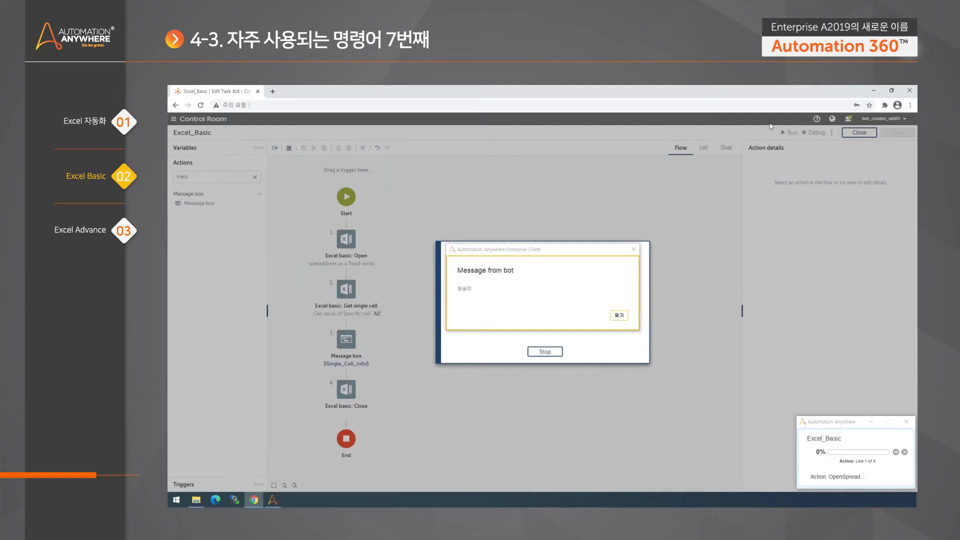
{"action": "left_click", "coordinate": [619, 316]}
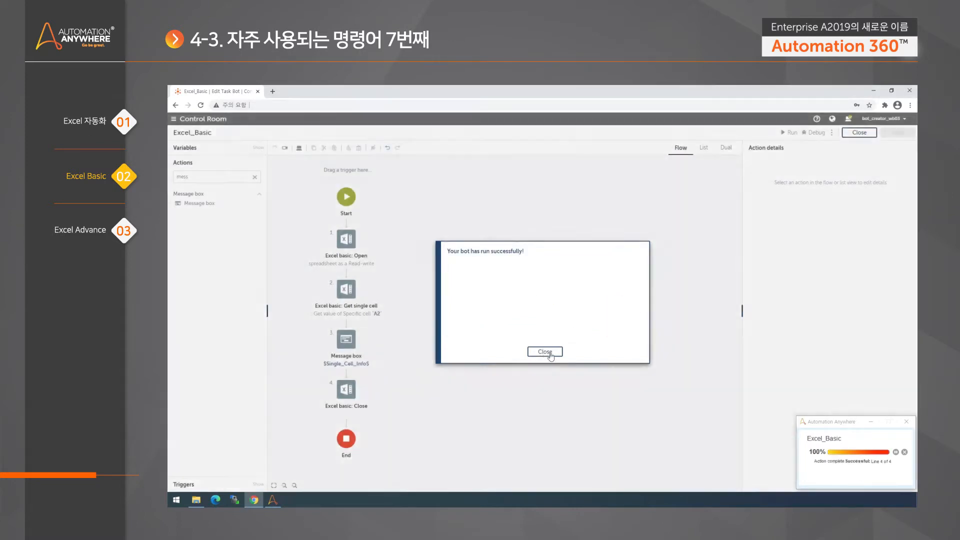
{"action": "left_click", "coordinate": [550, 353]}
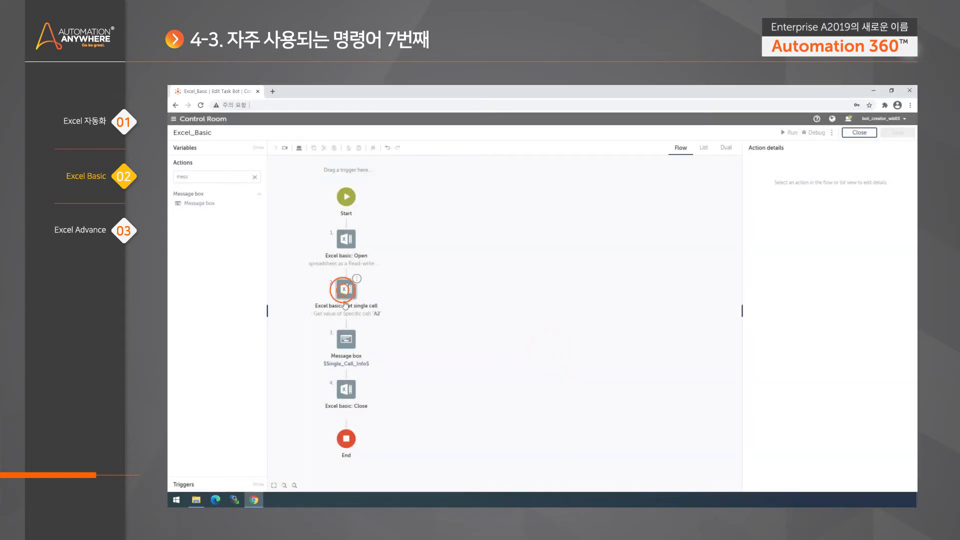
Delete the Get single cell and Message box actions from the flow together.
{"action": "left_click", "coordinate": [345, 295]}
{"action": "left_click", "coordinate": [350, 294], "text": "ctrl"}
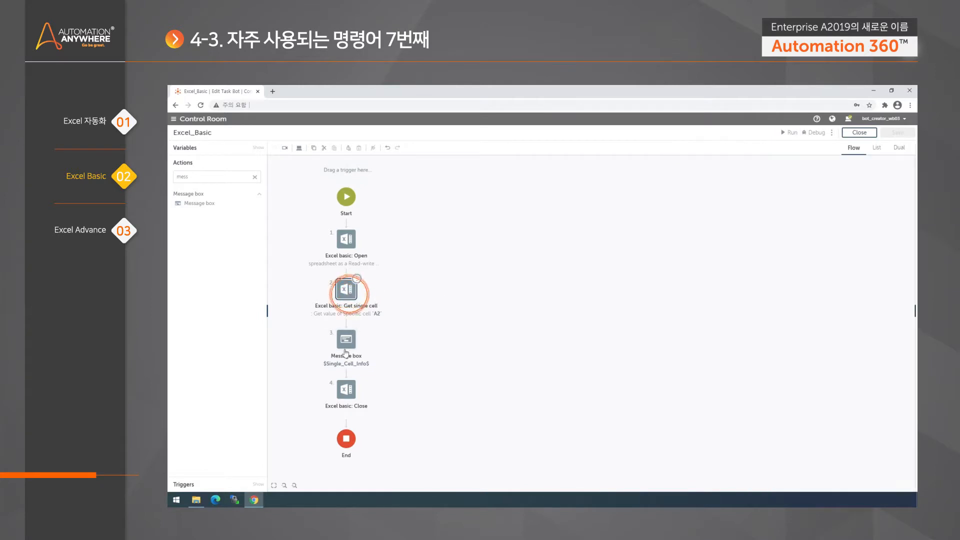
{"action": "left_click", "coordinate": [343, 340], "text": "ctrl"}
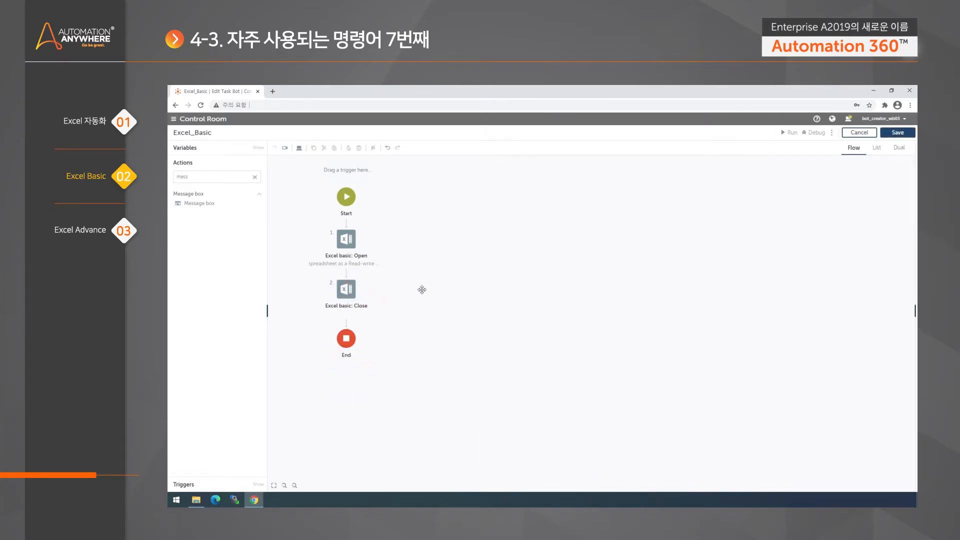
Undo the deletion of the Get single cell and Message box actions.
{"action": "left_click", "coordinate": [351, 248]}
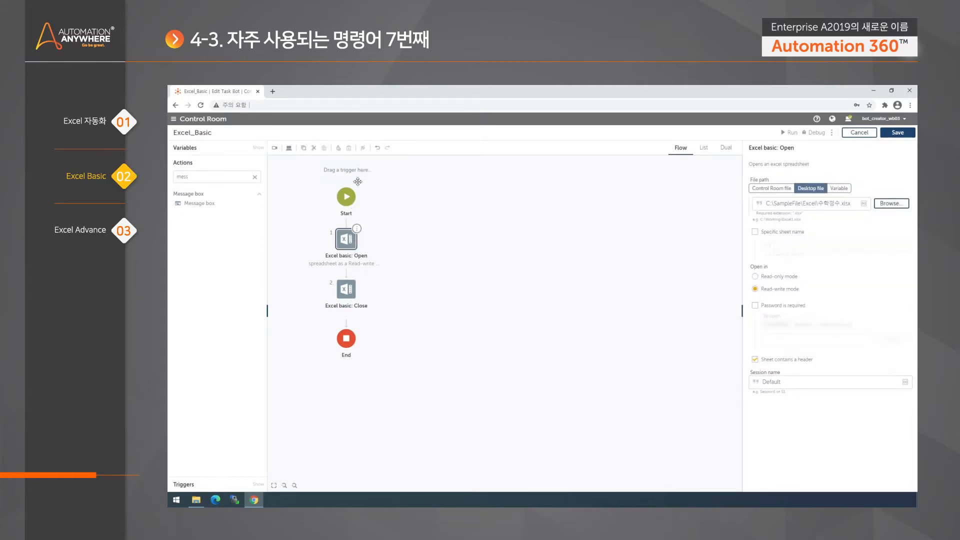
{"action": "left_click", "coordinate": [378, 149]}
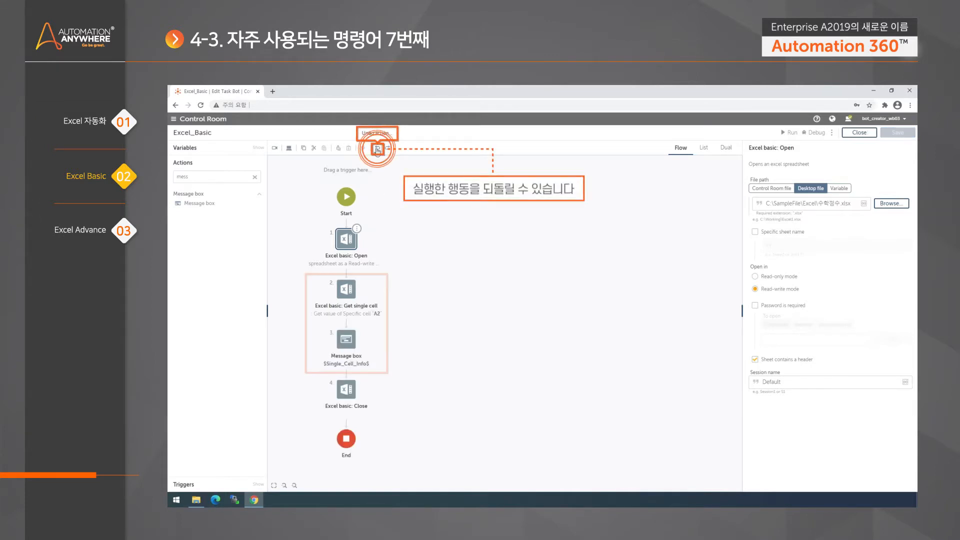
Delete the Get single cell and Message box actions from the flow.
{"action": "left_click", "coordinate": [367, 298]}
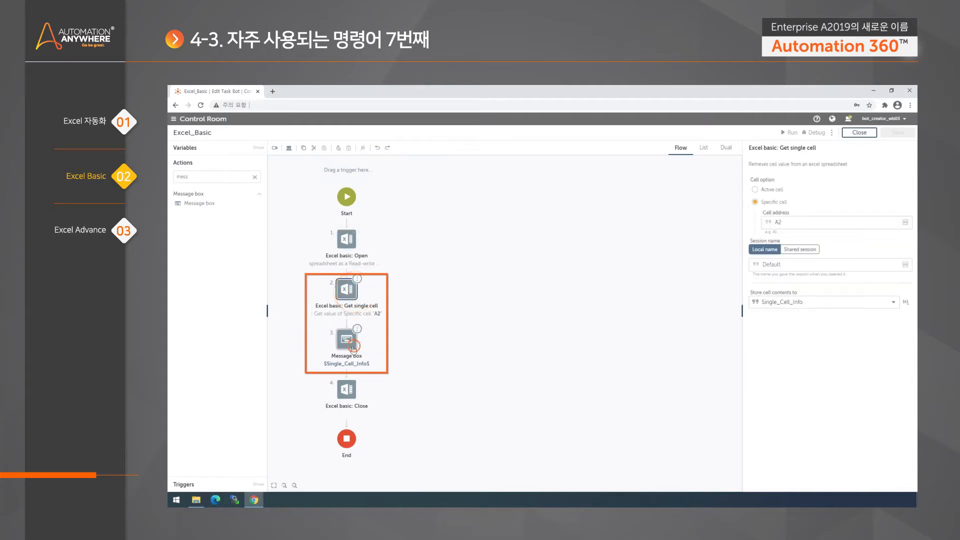
{"action": "left_click", "coordinate": [353, 345], "text": "ctrl"}
{"action": "key", "text": "Delete"}
Clear the action search and add an Excel basic Set cell action between Open and Close.
{"action": "left_click", "coordinate": [255, 177]}
{"action": "scroll", "coordinate": [235, 325], "scroll_direction": "down", "scroll_amount": 1}
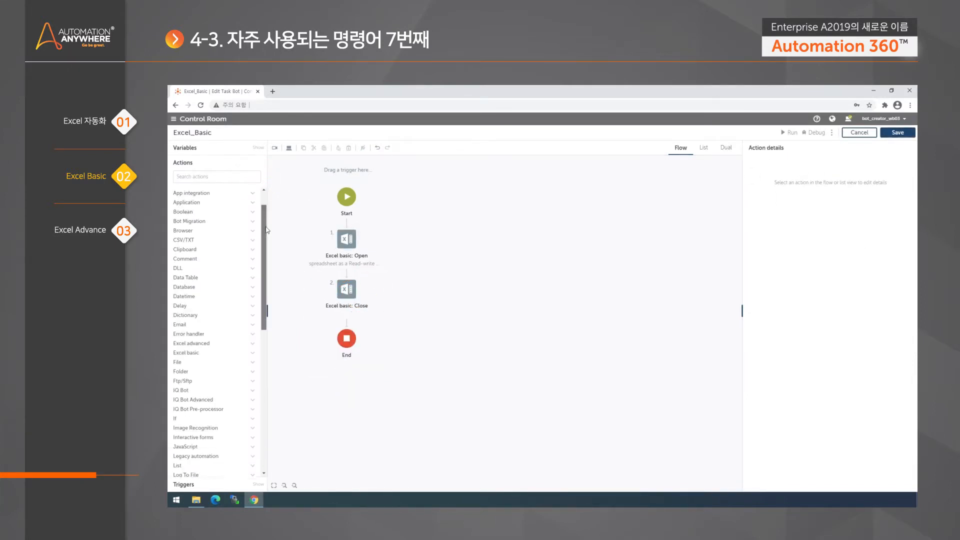
{"action": "left_click", "coordinate": [190, 351]}
{"action": "scroll", "coordinate": [198, 390], "scroll_direction": "down", "scroll_amount": 3}
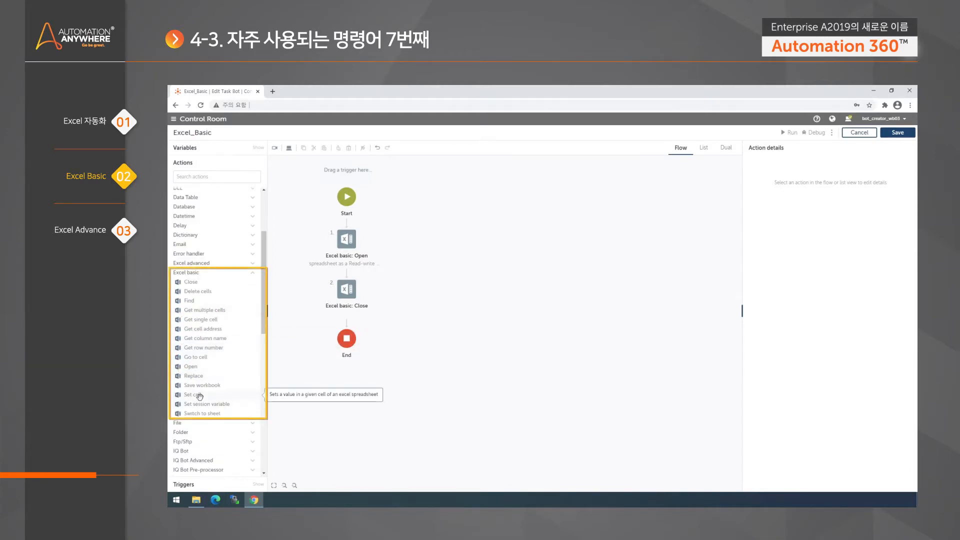
{"action": "left_click_drag", "start_coordinate": [200, 396], "coordinate": [356, 275]}
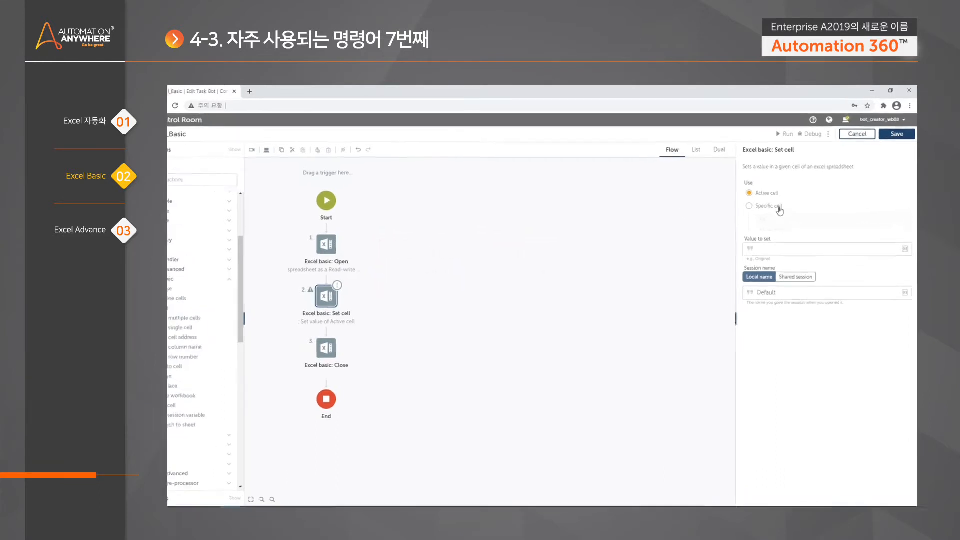
Configure the Set cell action to write 방가방가 into specific cell C2, keeping the Default session.
{"action": "left_click", "coordinate": [759, 225]}
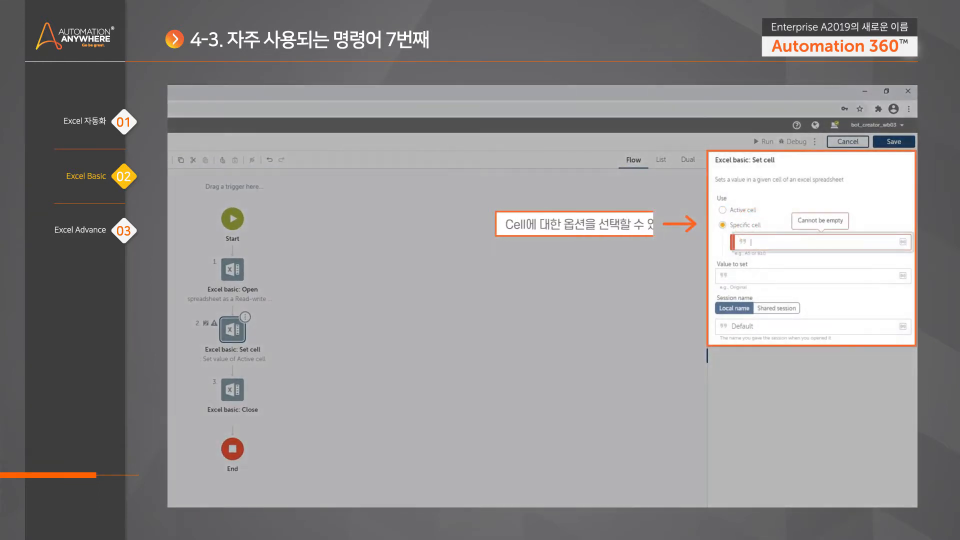
{"action": "type", "text": "C2"}
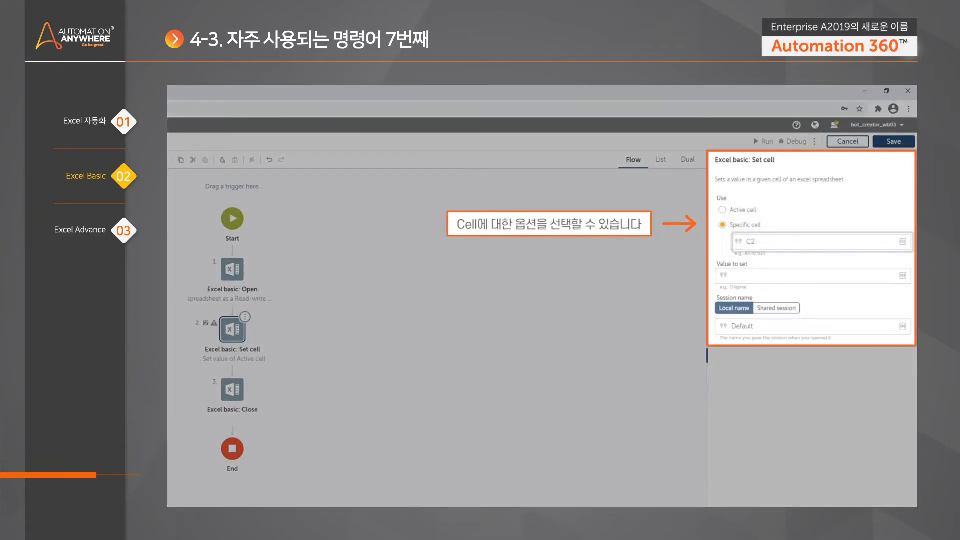
{"action": "left_click", "coordinate": [743, 274]}
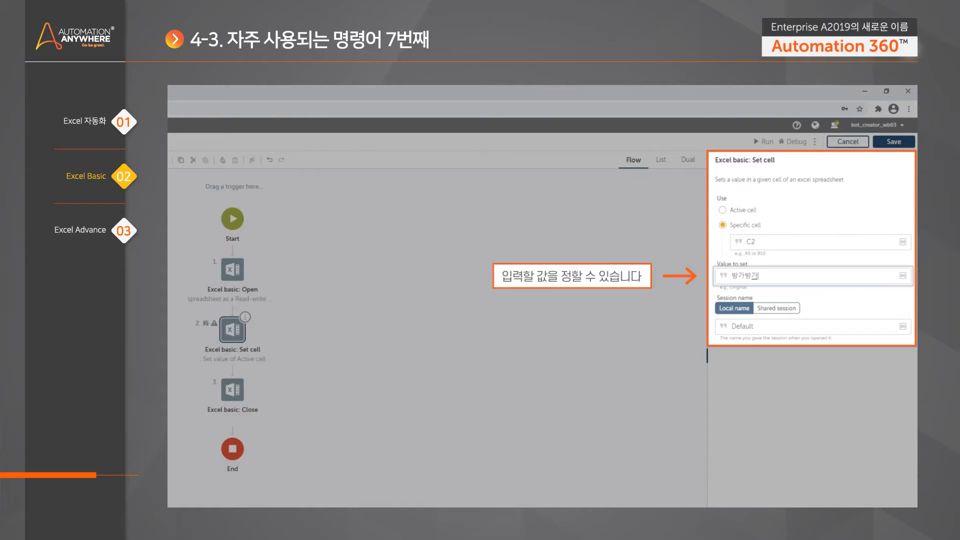
{"action": "left_click", "coordinate": [768, 326]}
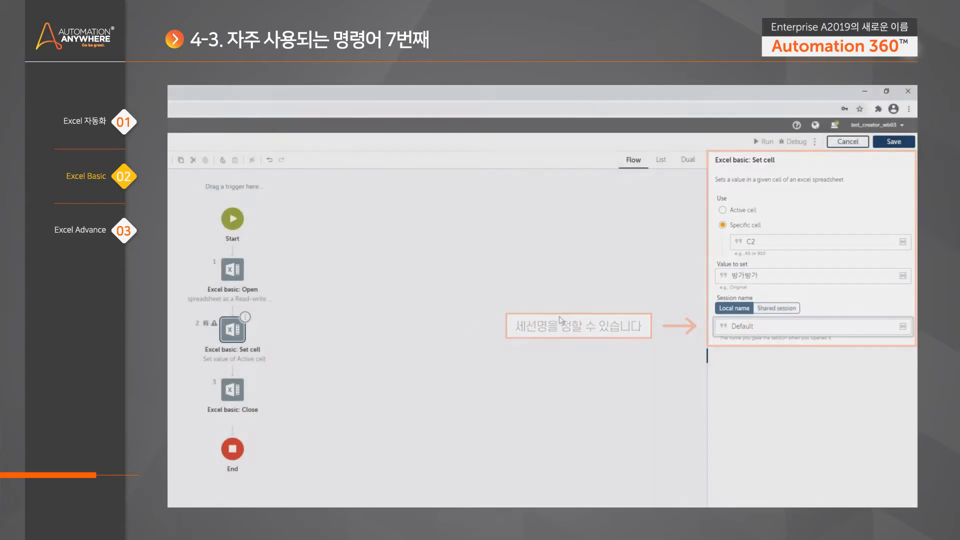
{"action": "left_click", "coordinate": [451, 284]}
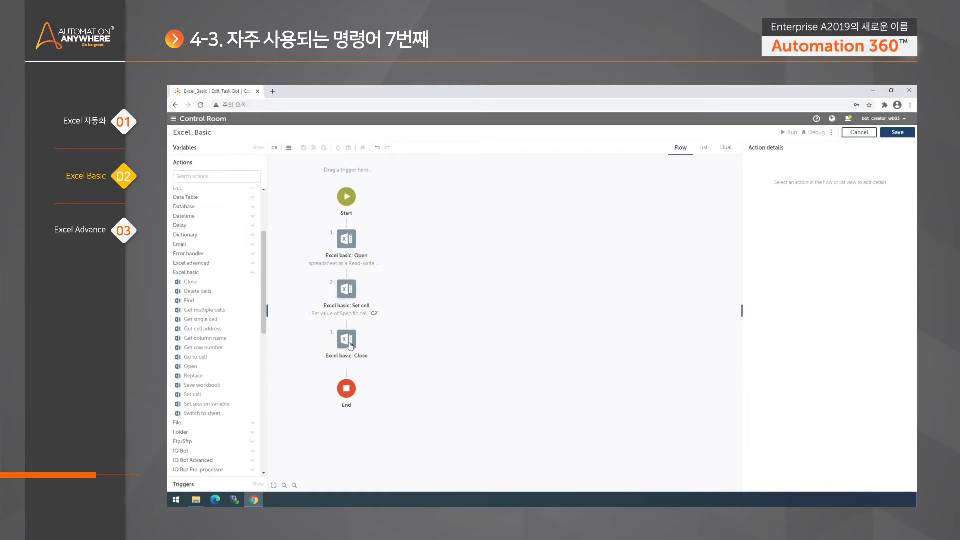
Review the Set cell settings and the Close action's option for saving changes when closing the file.
{"action": "left_click", "coordinate": [350, 300]}
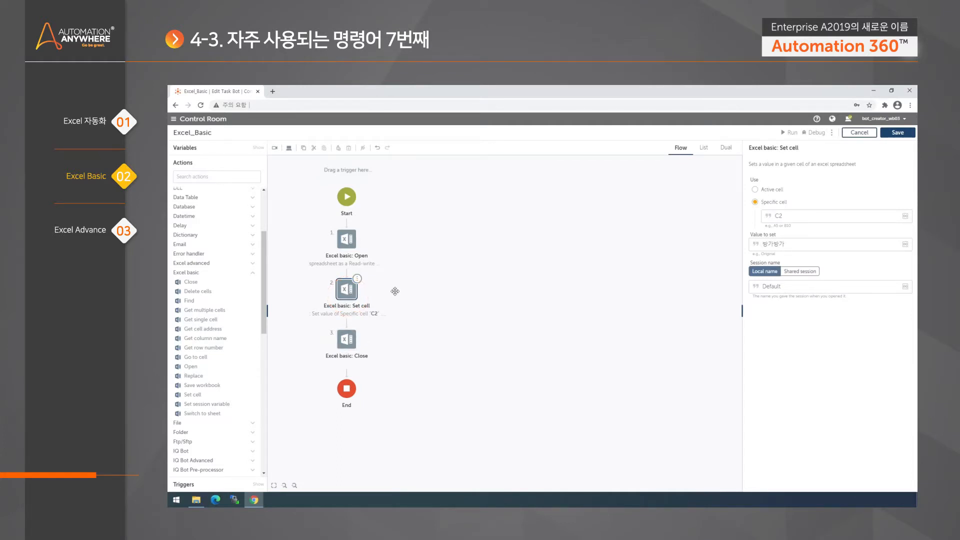
{"action": "left_click", "coordinate": [348, 340]}
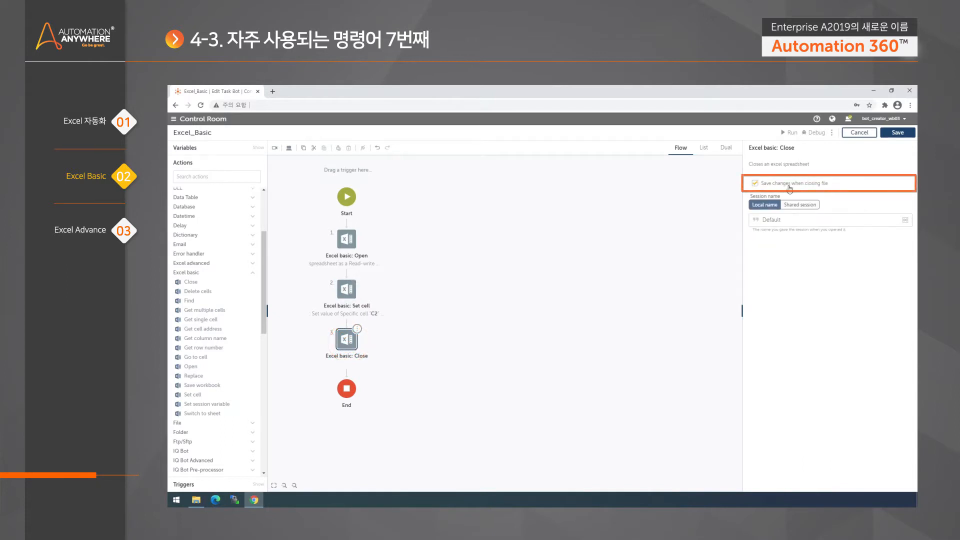
{"action": "left_click_drag", "start_coordinate": [213, 386], "coordinate": [351, 332]}
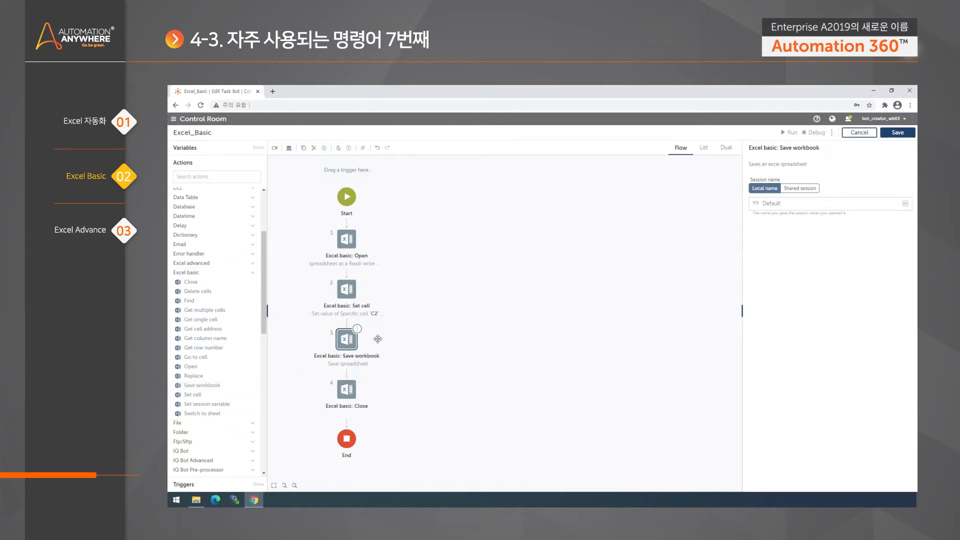
{"action": "left_click", "coordinate": [357, 330]}
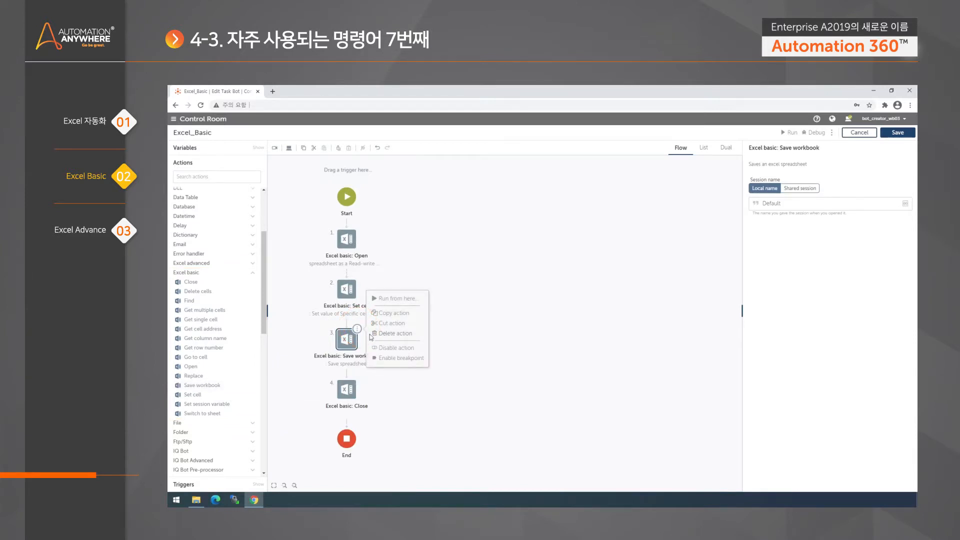
{"action": "left_click", "coordinate": [404, 334]}
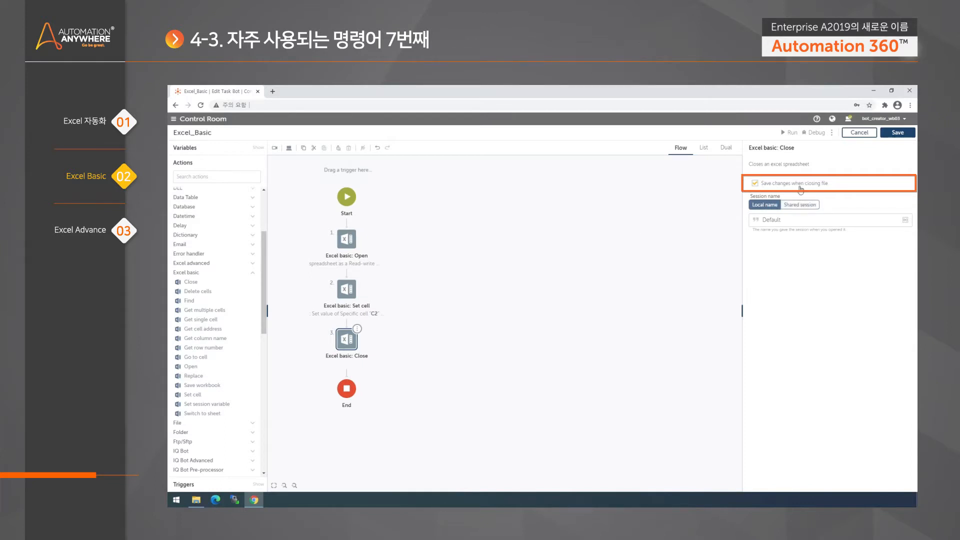
Save and run the Excel_Basic bot, and close the run dialog.
{"action": "left_click", "coordinate": [347, 291]}
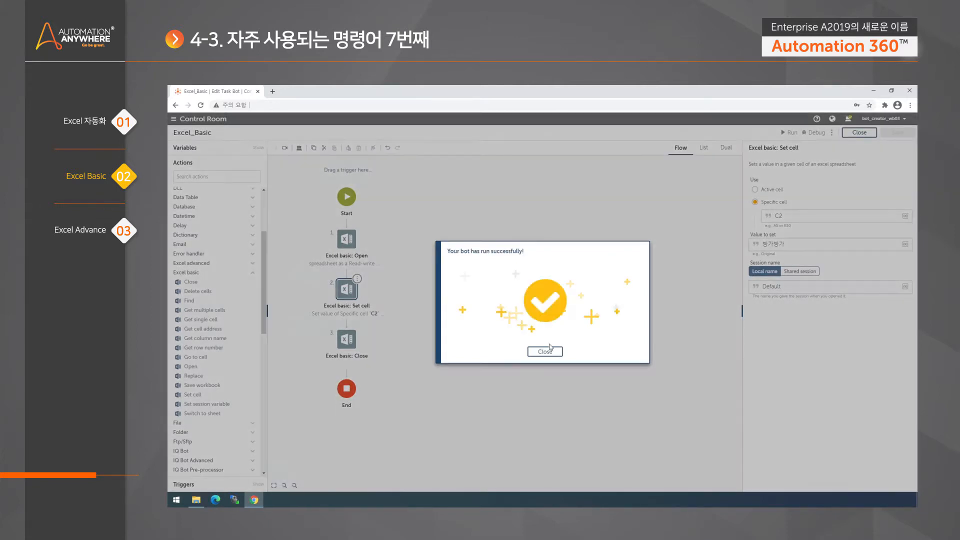
{"action": "left_click", "coordinate": [545, 351]}
Switch to File Explorer, open 수학점수.xlsx to check cell C2, close the workbook and return to the bot editor.
{"action": "left_click", "coordinate": [196, 499]}
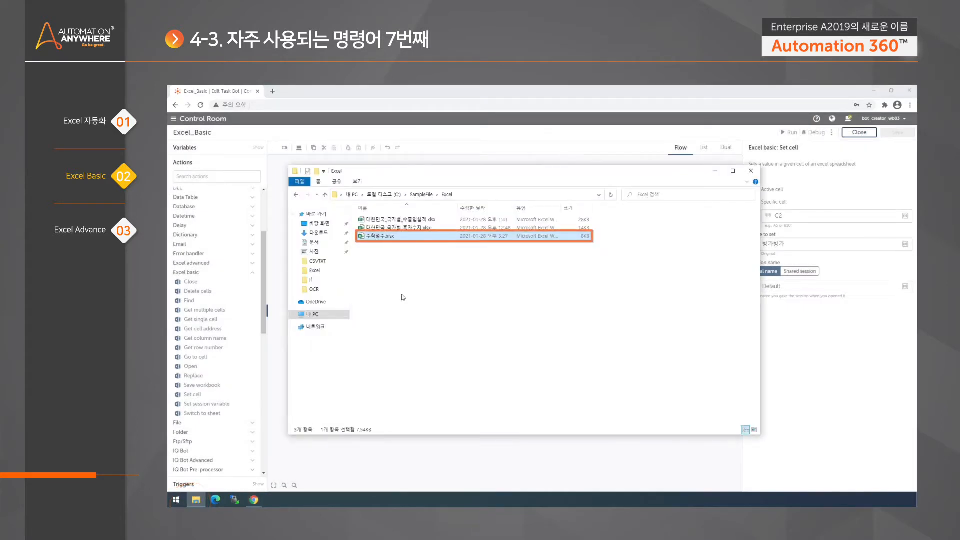
{"action": "double_click", "coordinate": [394, 237]}
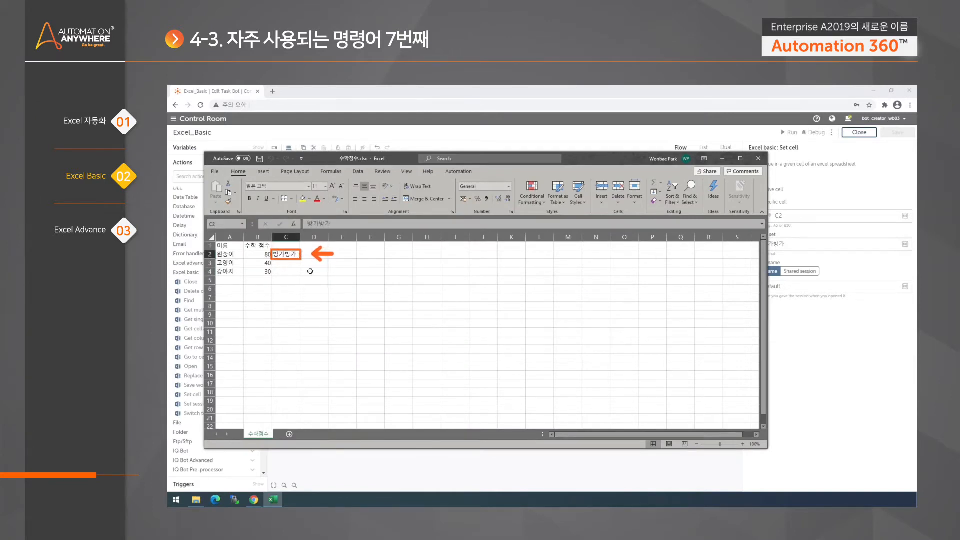
{"action": "left_click", "coordinate": [759, 161]}
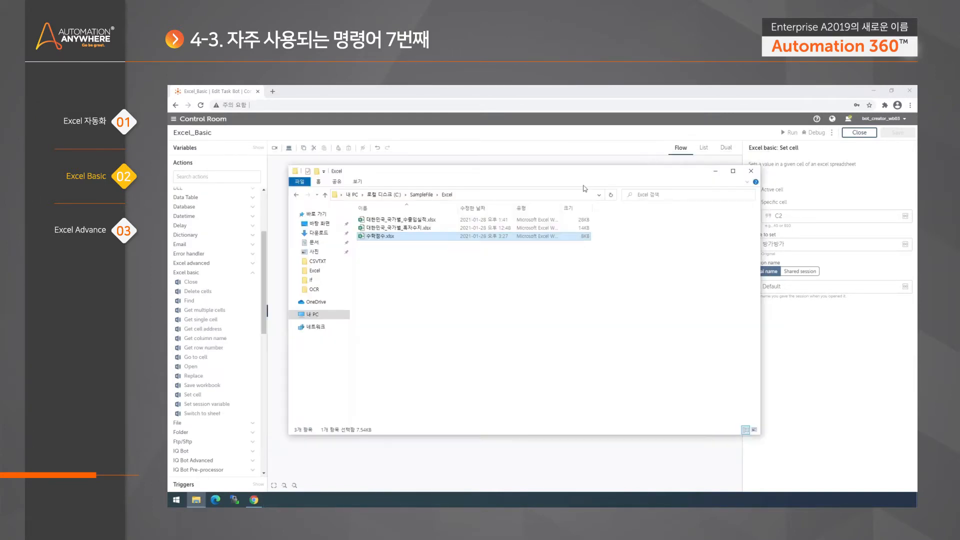
{"action": "left_click", "coordinate": [594, 457]}
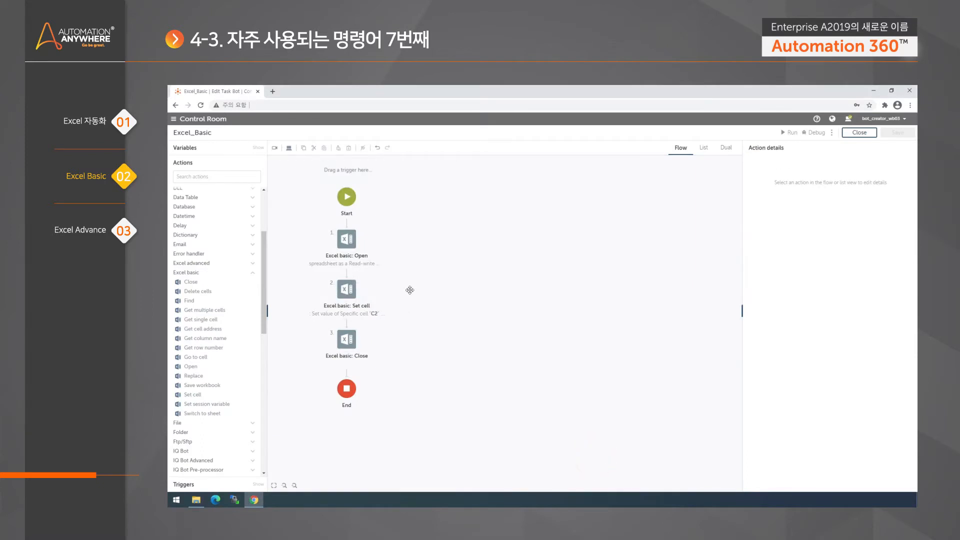
Replace the Set cell action with a Loop action between the Excel basic Open and Close actions.
{"action": "left_click", "coordinate": [352, 294]}
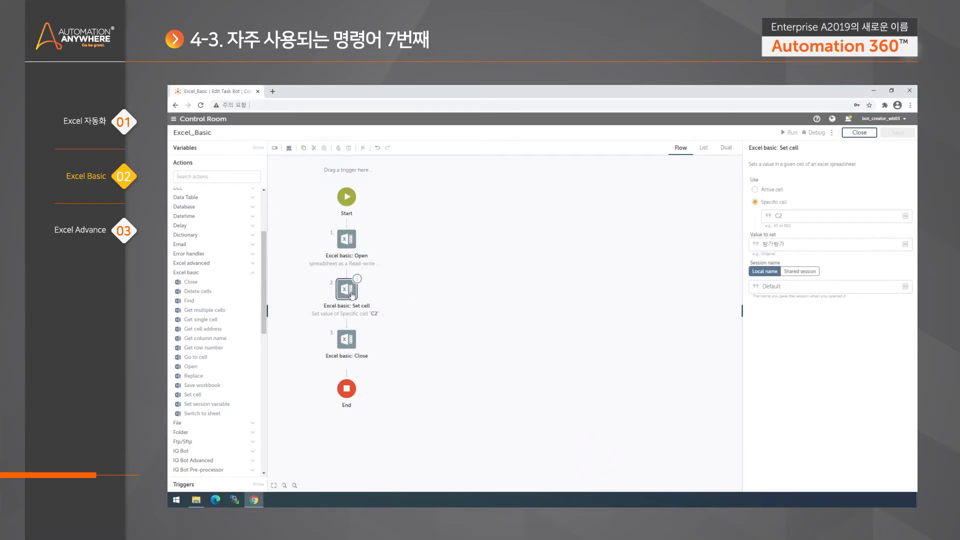
{"action": "key", "text": "Delete"}
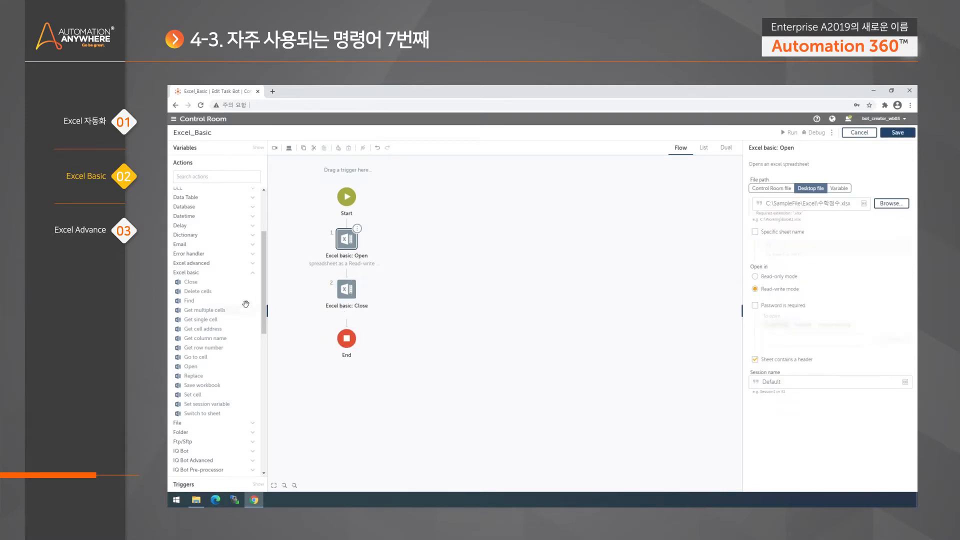
{"action": "left_click", "coordinate": [218, 274]}
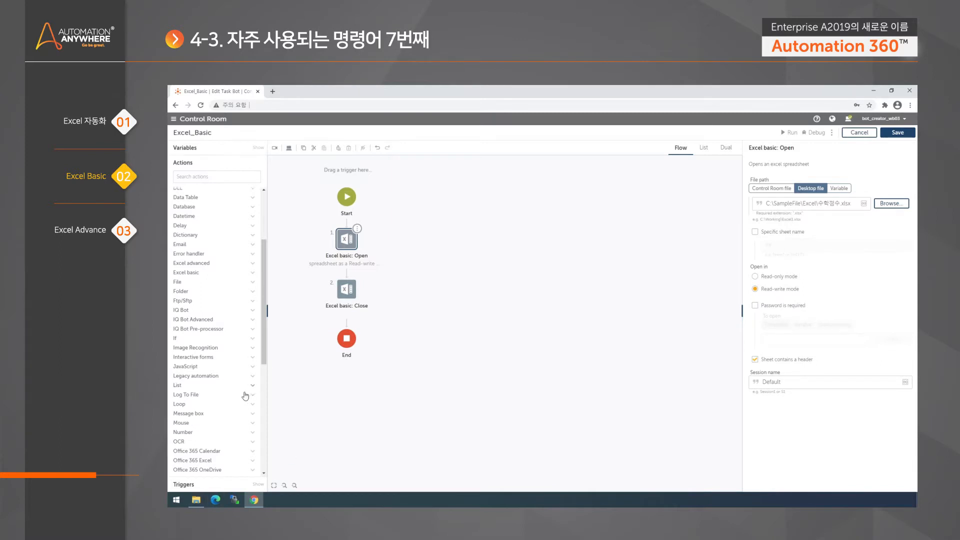
{"action": "left_click", "coordinate": [197, 403]}
{"action": "scroll", "coordinate": [200, 395], "scroll_direction": "down", "scroll_amount": 2}
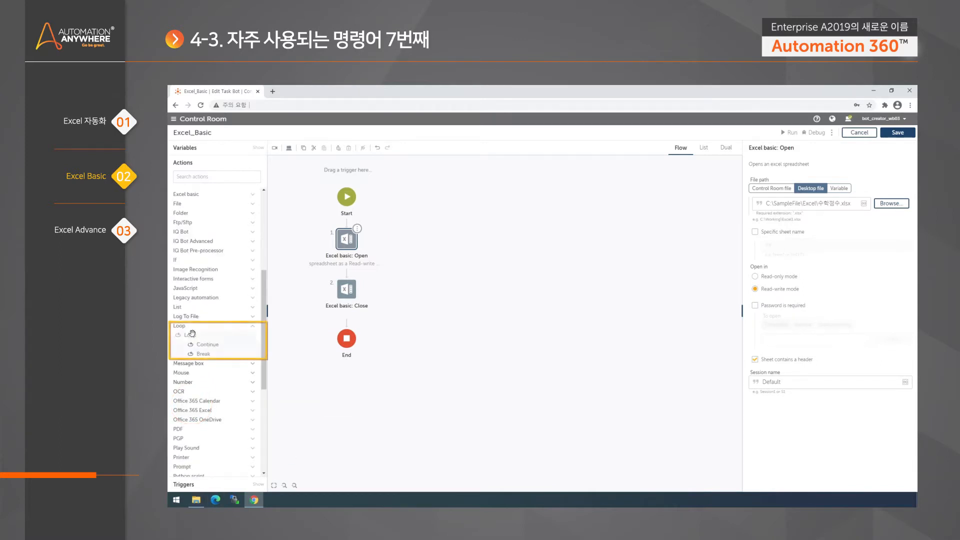
{"action": "left_click_drag", "start_coordinate": [201, 334], "coordinate": [380, 270]}
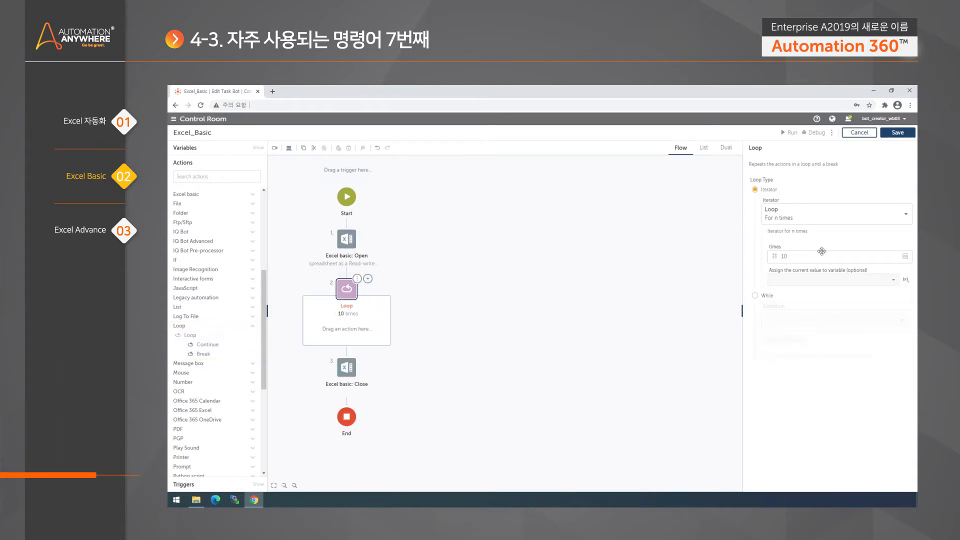
Set the Loop iterator to the Excel basic option For each row in worksheet.
{"action": "left_click", "coordinate": [900, 214]}
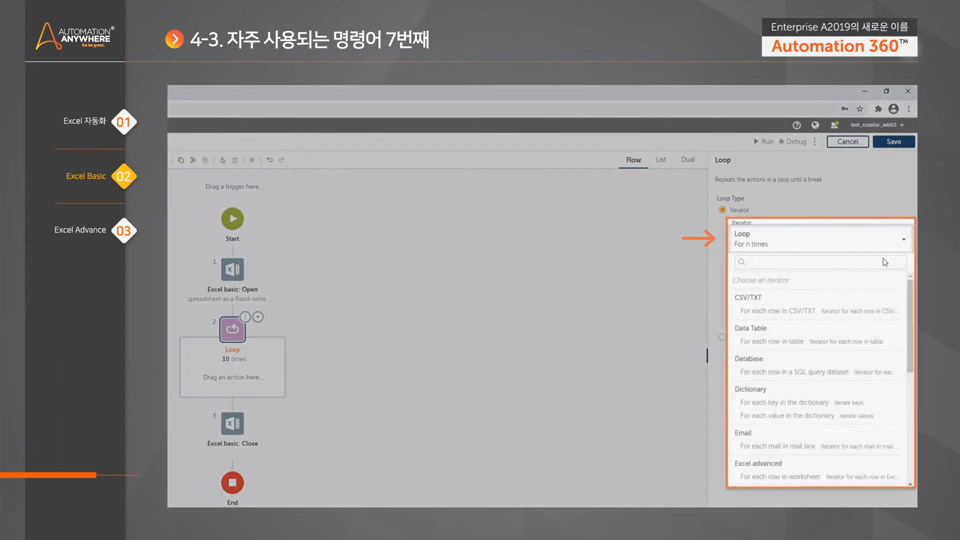
{"action": "scroll", "coordinate": [820, 400], "scroll_direction": "down", "scroll_amount": 1}
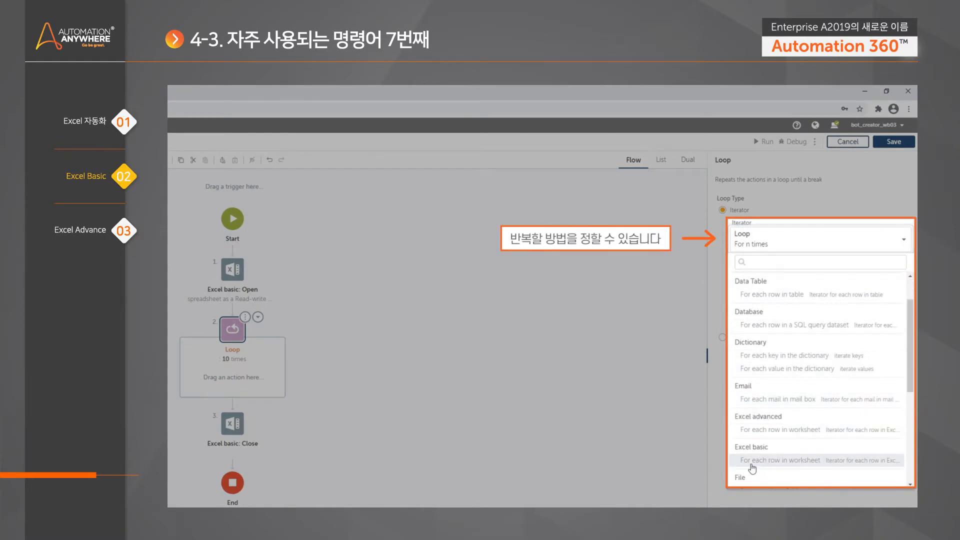
{"action": "left_click", "coordinate": [799, 461]}
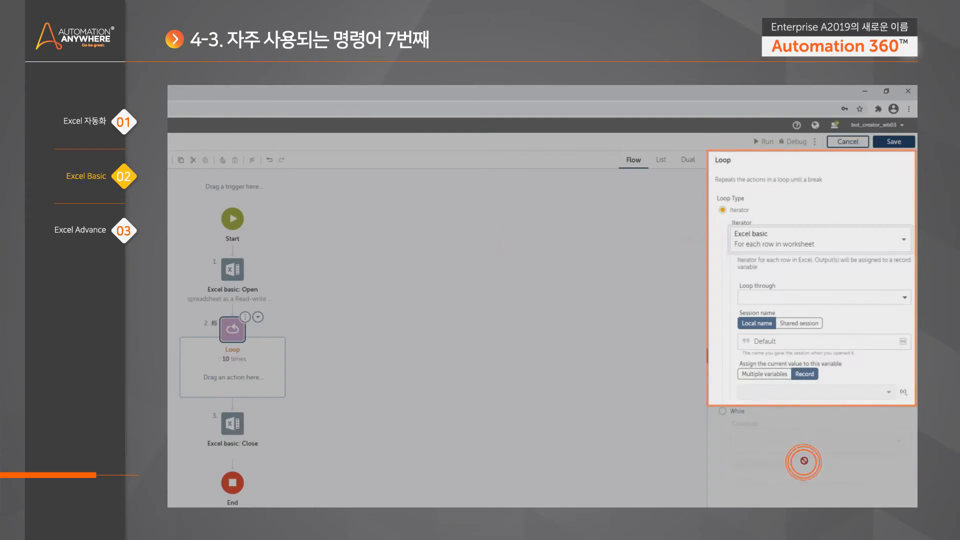
Try the Specific rows and Cell range scopes for the loop, and set it to go through All rows.
{"action": "left_click", "coordinate": [903, 298]}
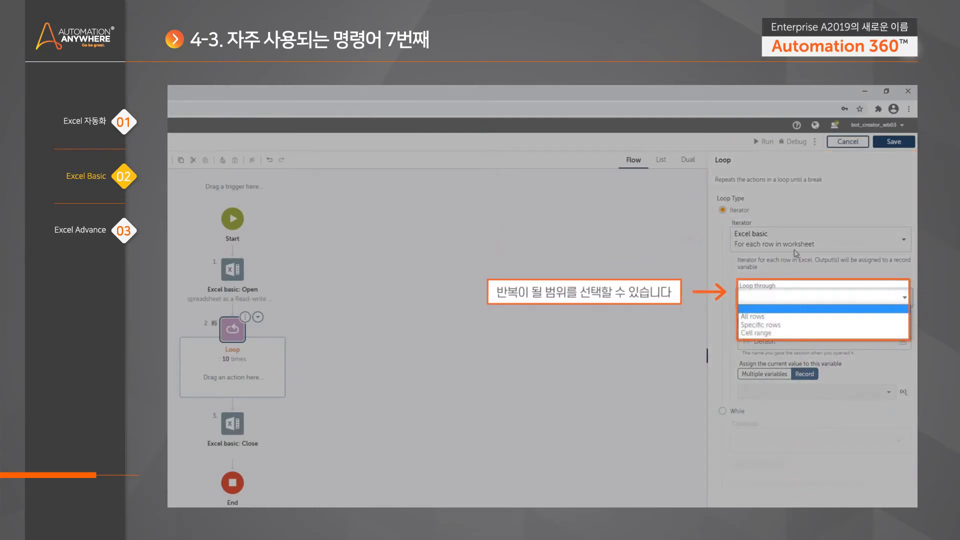
{"action": "left_click", "coordinate": [829, 325]}
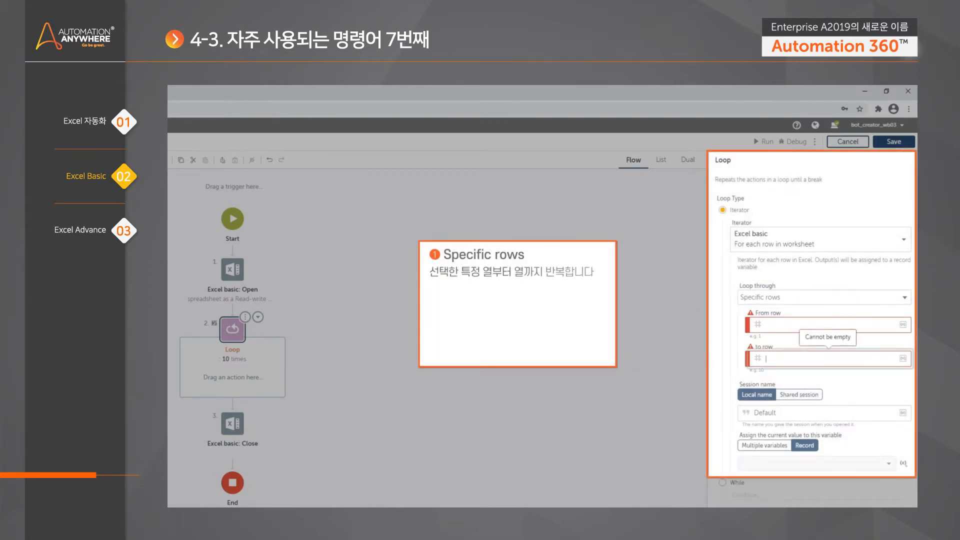
{"action": "left_click", "coordinate": [904, 297]}
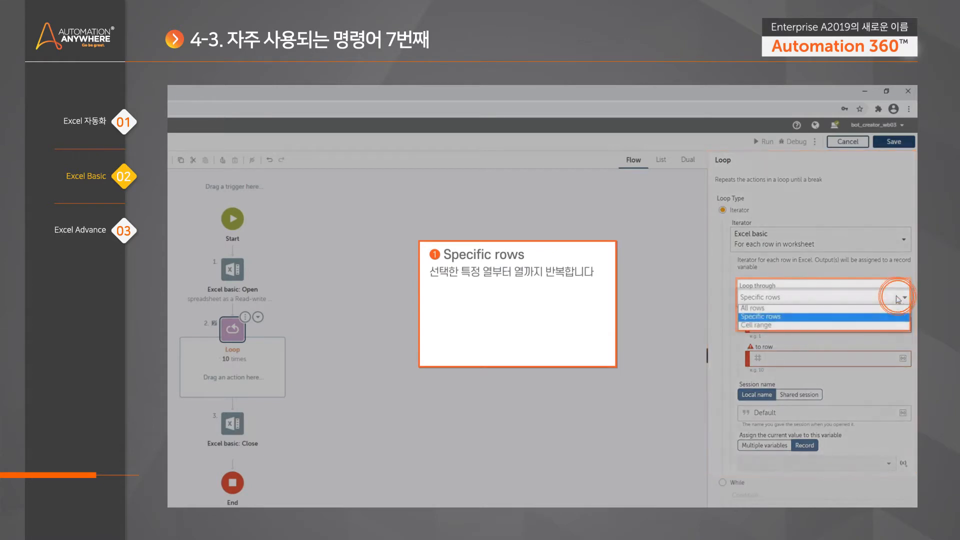
{"action": "left_click", "coordinate": [837, 326]}
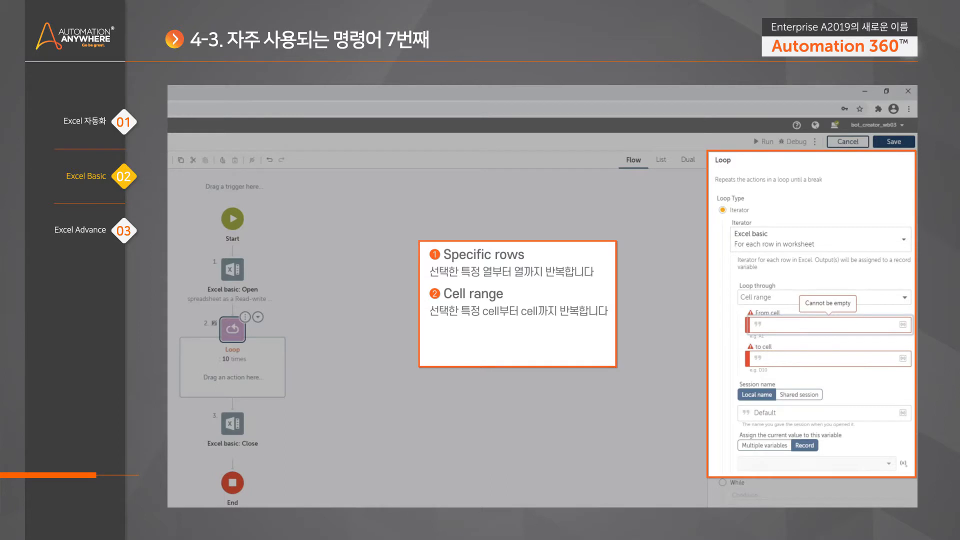
{"action": "left_click", "coordinate": [905, 298]}
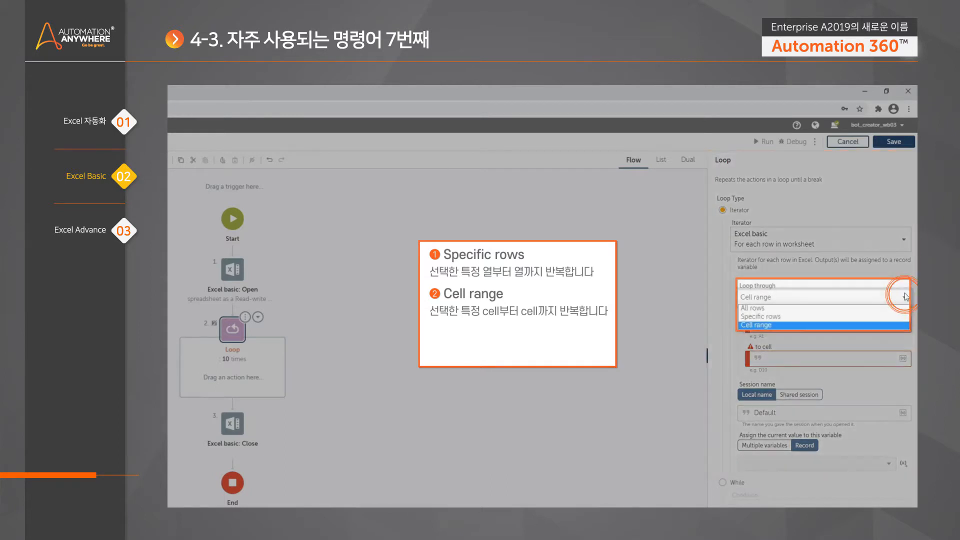
{"action": "left_click", "coordinate": [880, 309]}
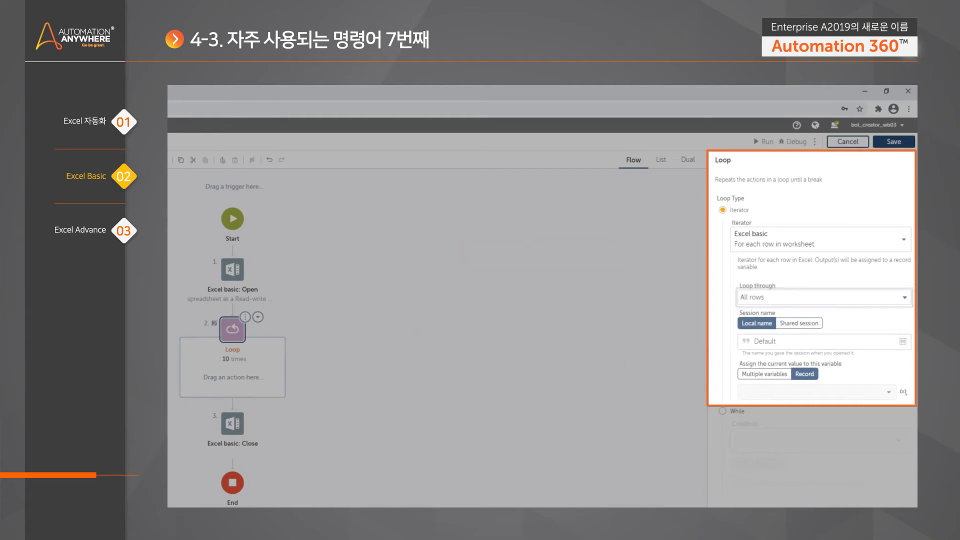
Create the record variable Excel_Basic_Record and assign the loop's current value to it.
{"action": "left_click", "coordinate": [868, 341]}
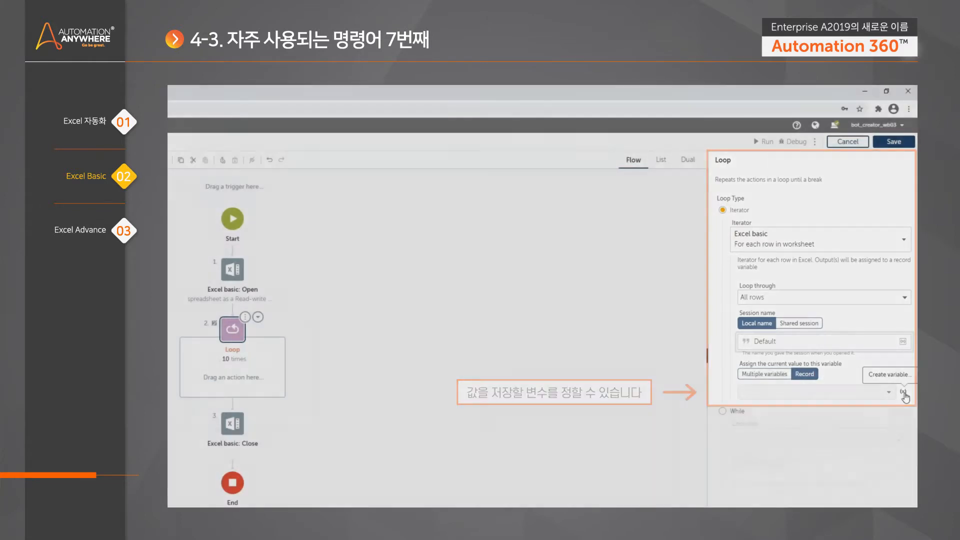
{"action": "left_click", "coordinate": [904, 393]}
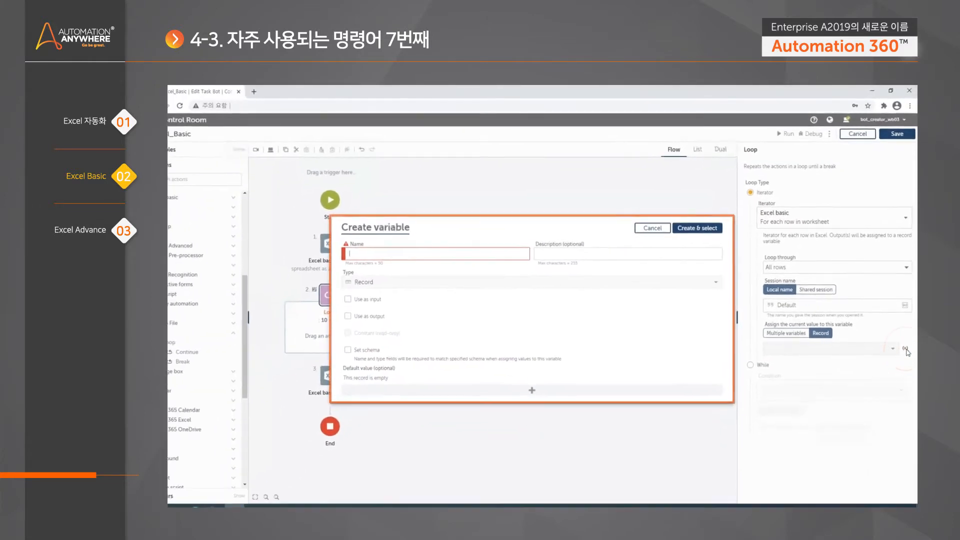
{"action": "key", "text": "BackSpace"}
{"action": "key", "text": "BackSpace"}
{"action": "type", "text": "Excel_Basic_Record"}
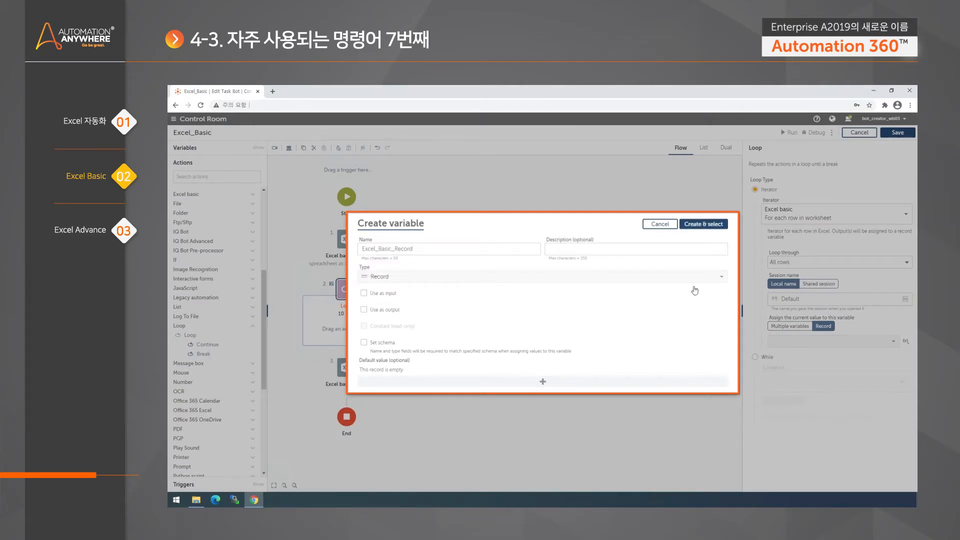
{"action": "left_click", "coordinate": [698, 226]}
{"action": "left_click", "coordinate": [563, 319]}
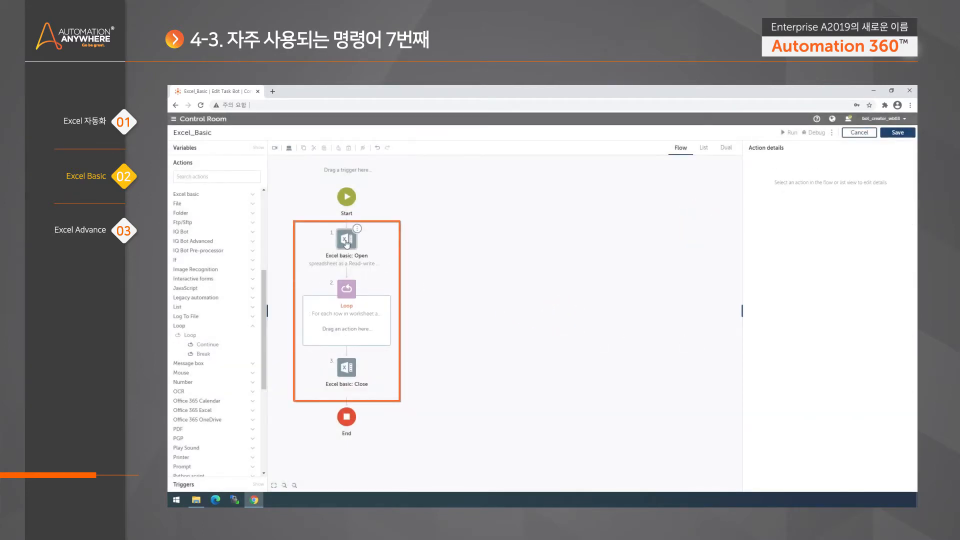
Review the settings of the Excel basic Open, Excel basic Close and Loop actions.
{"action": "left_click", "coordinate": [346, 241]}
{"action": "left_click", "coordinate": [347, 367]}
{"action": "left_click", "coordinate": [346, 289]}
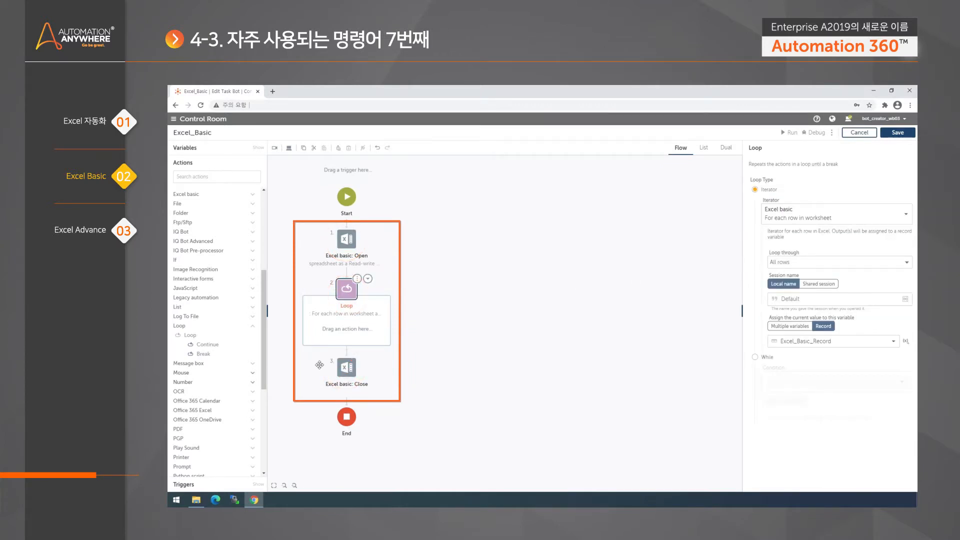
Switch to File Explorer, open 수학점수.xlsx in Excel and examine data rows 2 to 4.
{"action": "left_click", "coordinate": [196, 499]}
{"action": "left_click", "coordinate": [461, 237]}
{"action": "double_click", "coordinate": [461, 237]}
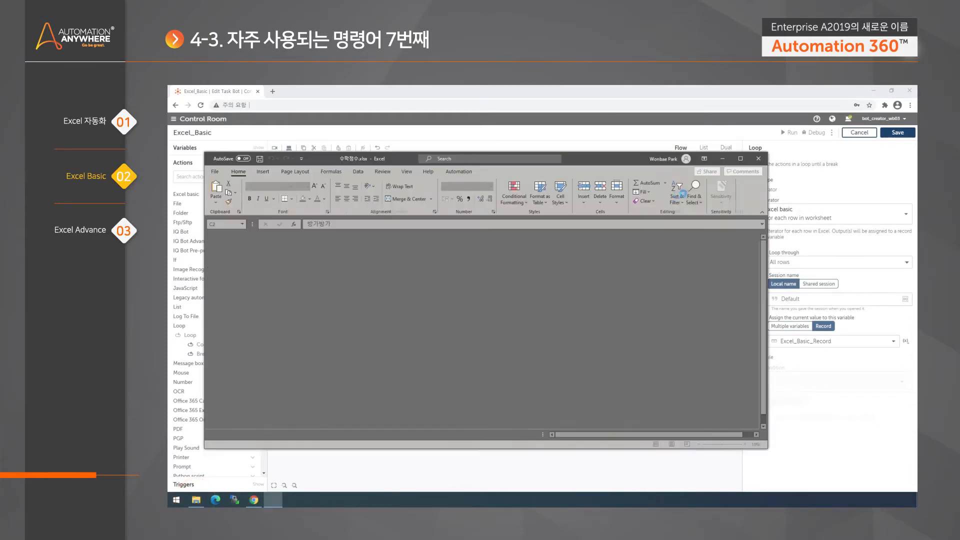
{"action": "left_click", "coordinate": [323, 256]}
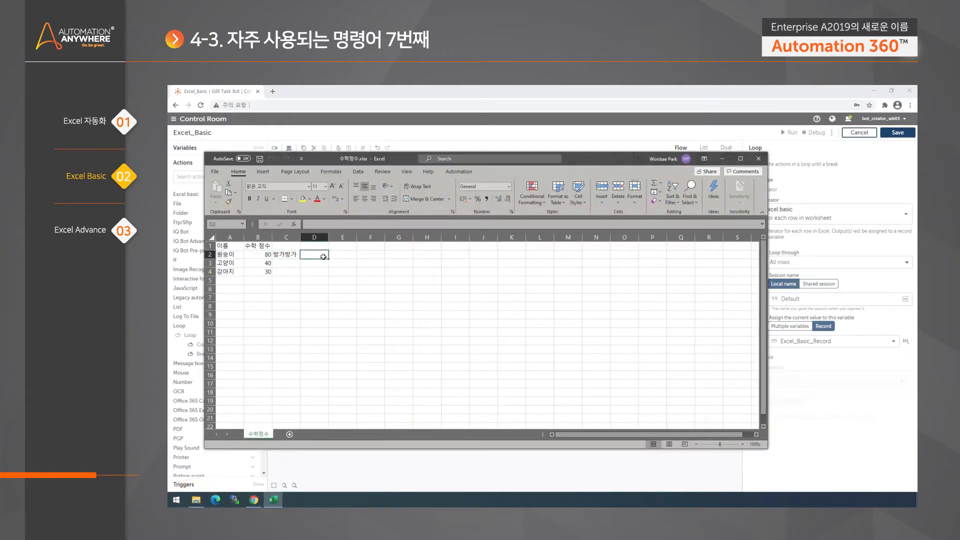
{"action": "left_click", "coordinate": [210, 255]}
{"action": "left_click", "coordinate": [209, 263]}
{"action": "left_click", "coordinate": [209, 272]}
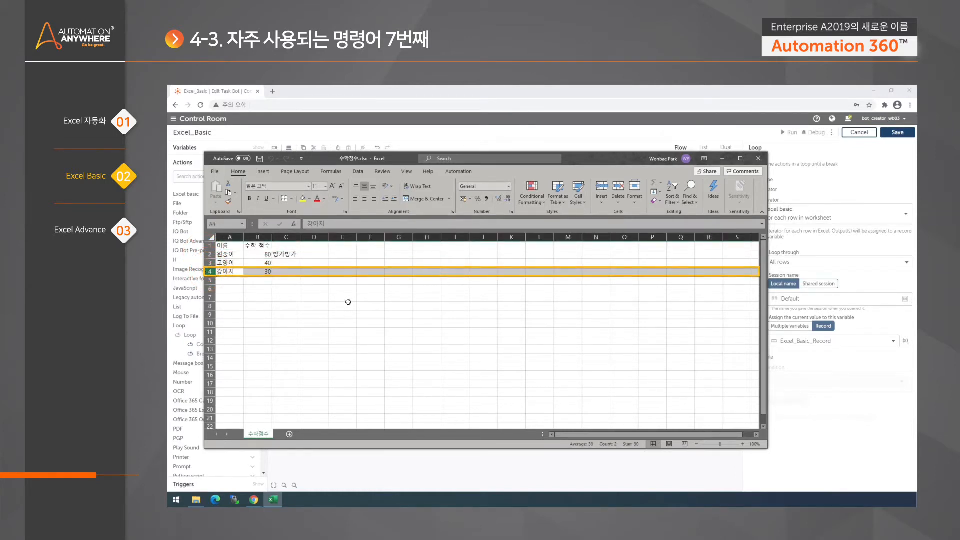
Examine header row 1 and column A of the worksheet, and return to the bot editor in the browser.
{"action": "left_click", "coordinate": [295, 292]}
{"action": "left_click", "coordinate": [232, 255]}
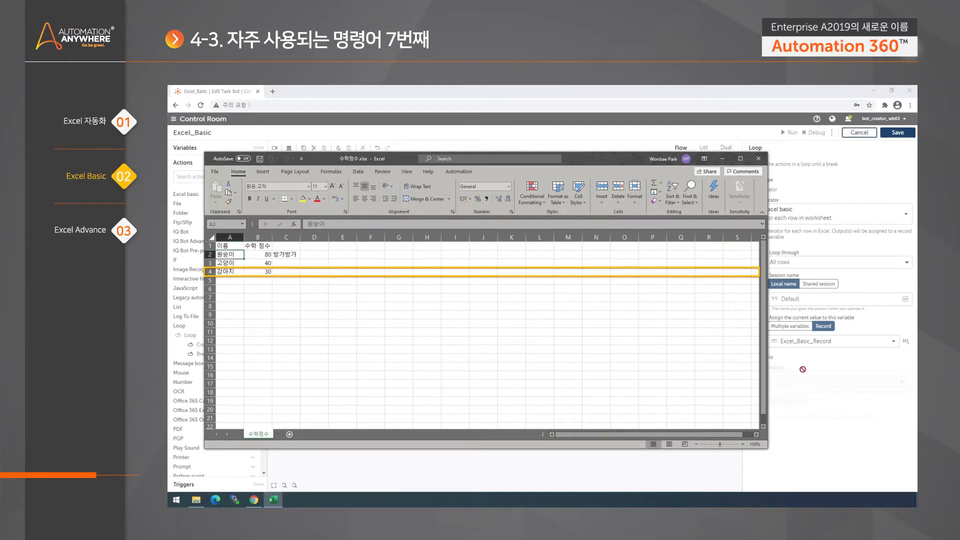
{"action": "left_click", "coordinate": [210, 246]}
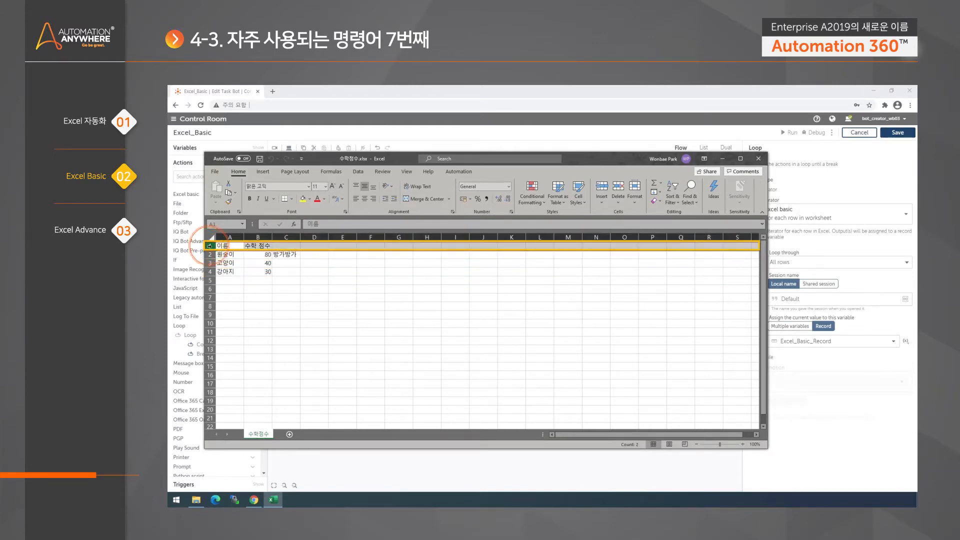
{"action": "left_click", "coordinate": [256, 247]}
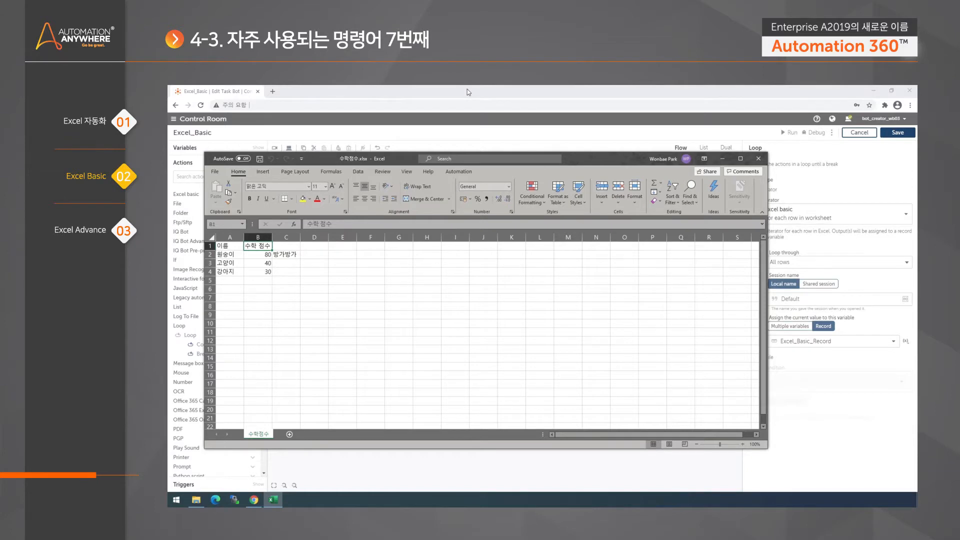
{"action": "left_click", "coordinate": [467, 90]}
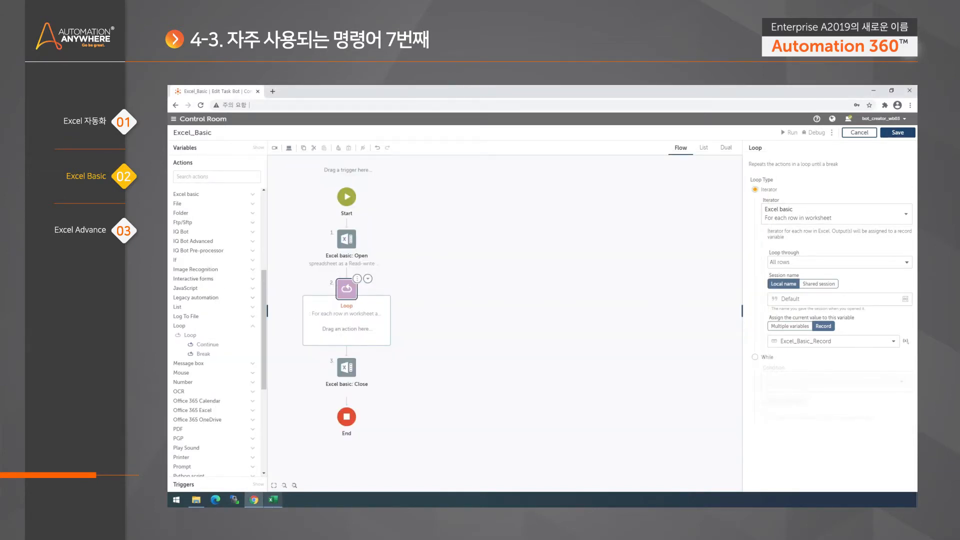
{"action": "left_click", "coordinate": [273, 500]}
{"action": "left_click", "coordinate": [229, 237]}
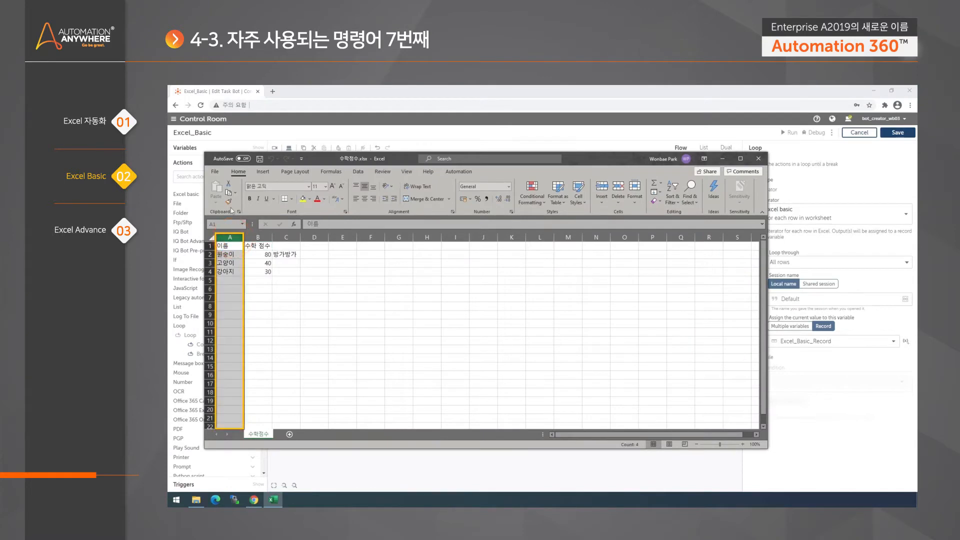
{"action": "left_click", "coordinate": [353, 95]}
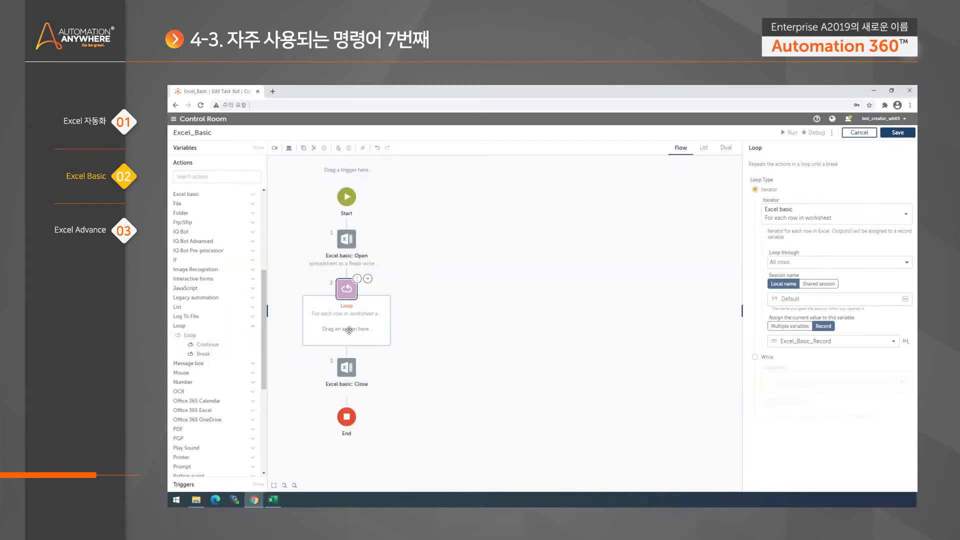
Add a Message box action inside the Loop and choose Excel_Basic_Record, referenced by name, as its message variable.
{"action": "left_click", "coordinate": [198, 179]}
{"action": "left_click_drag", "start_coordinate": [216, 205], "coordinate": [369, 328]}
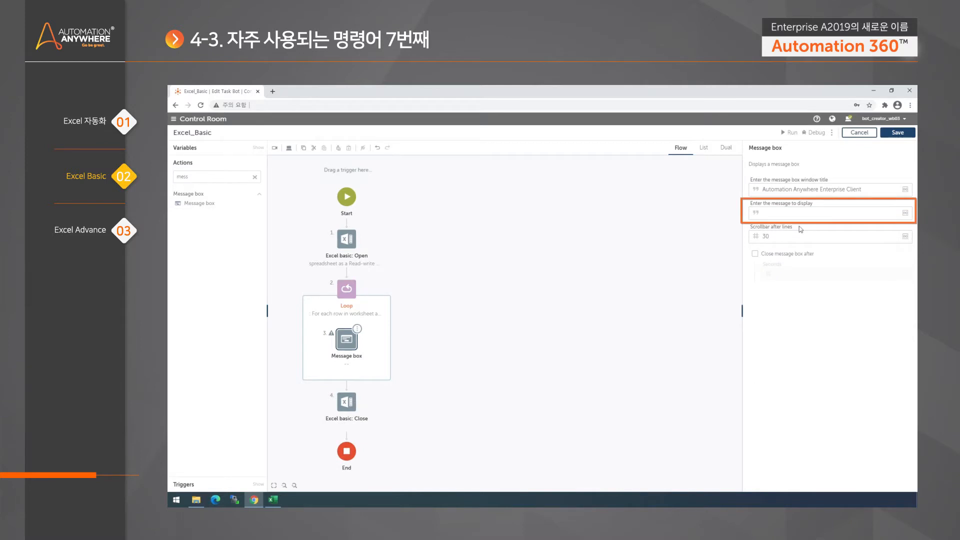
{"action": "left_click", "coordinate": [906, 213]}
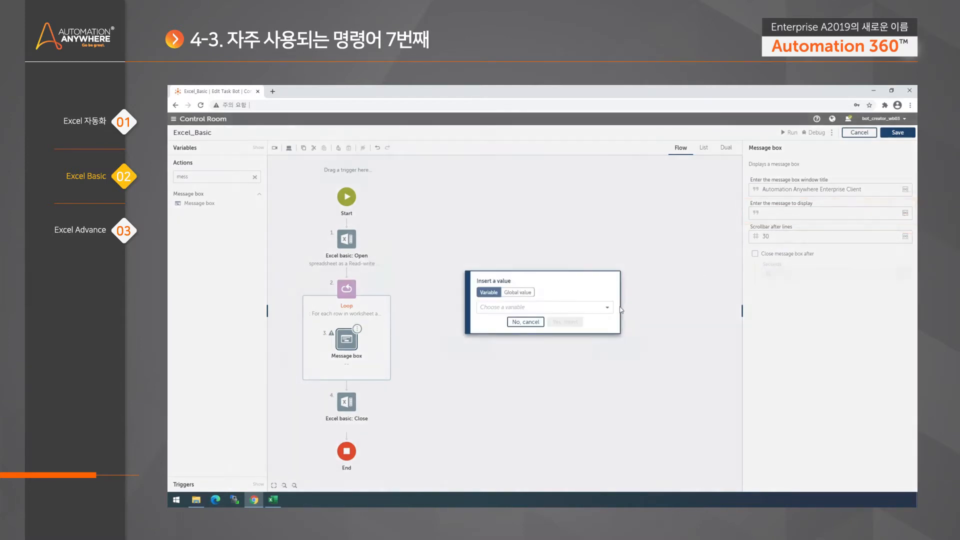
{"action": "left_click", "coordinate": [608, 307]}
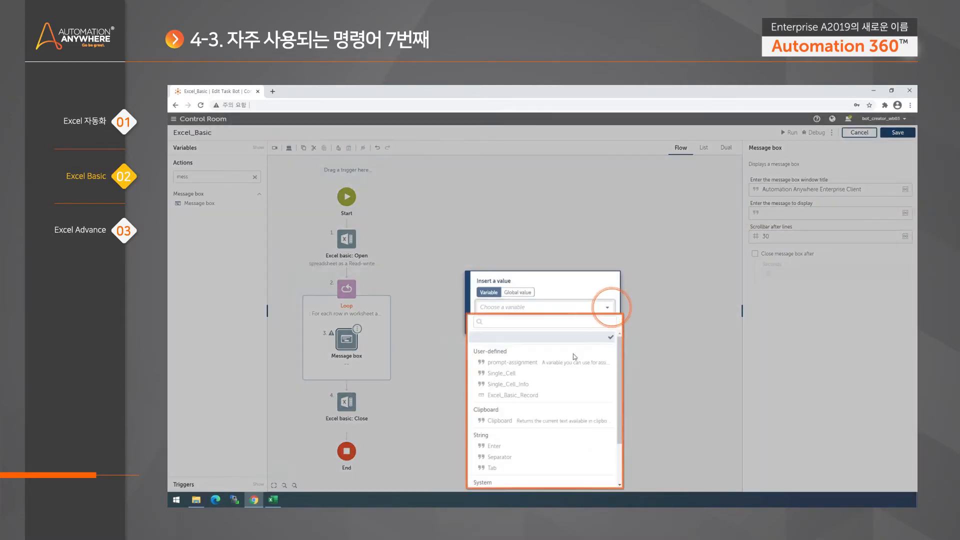
{"action": "left_click", "coordinate": [555, 395]}
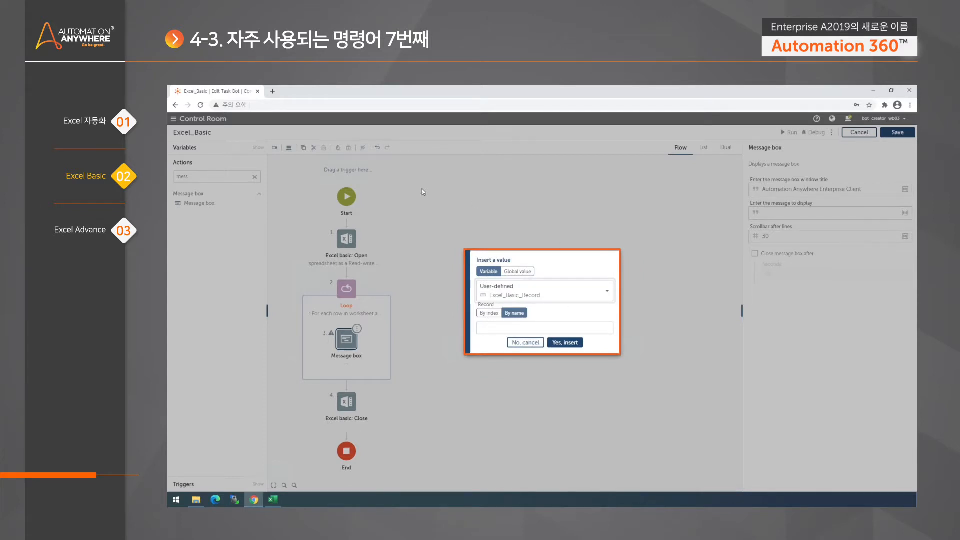
{"action": "left_click", "coordinate": [490, 314]}
{"action": "left_click", "coordinate": [514, 313]}
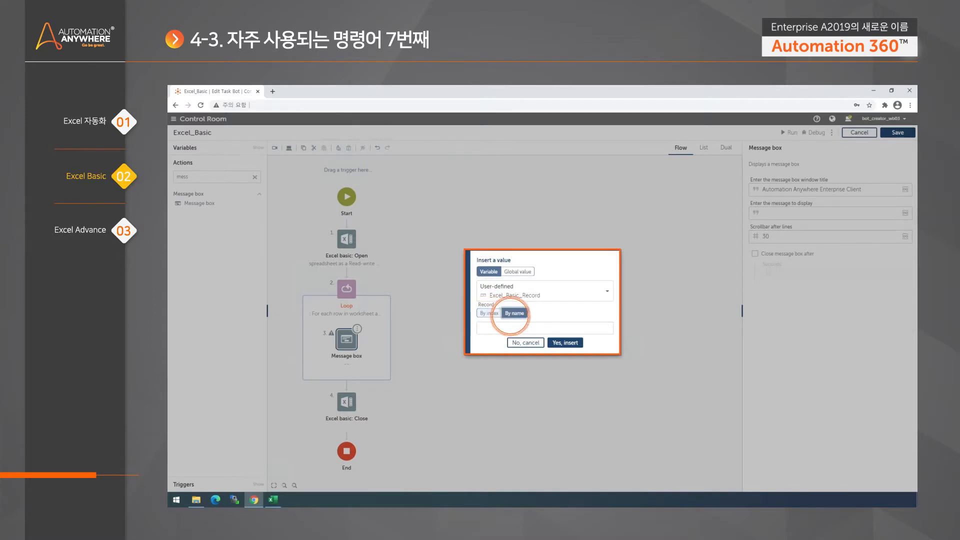
Check the header in cell A1 in Excel, and insert the record's 이름 field as the message to display in the bot editor.
{"action": "left_click", "coordinate": [273, 499]}
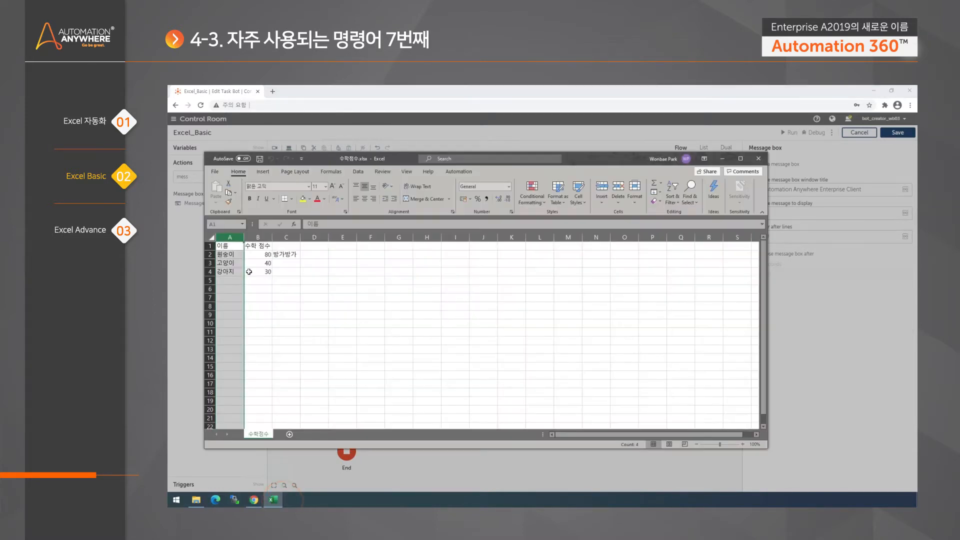
{"action": "left_click", "coordinate": [230, 246]}
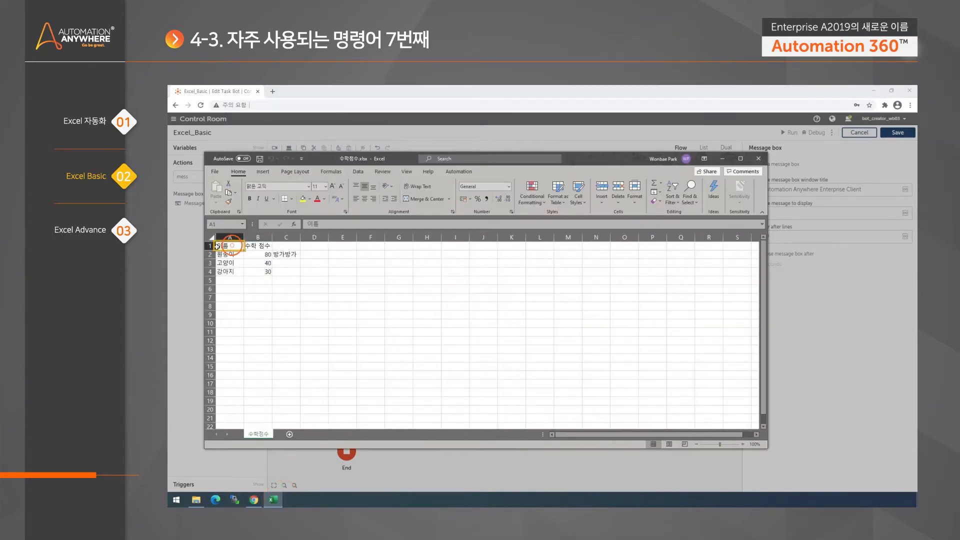
{"action": "left_click", "coordinate": [577, 129]}
{"action": "left_click", "coordinate": [542, 323]}
{"action": "type", "text": "이름"}
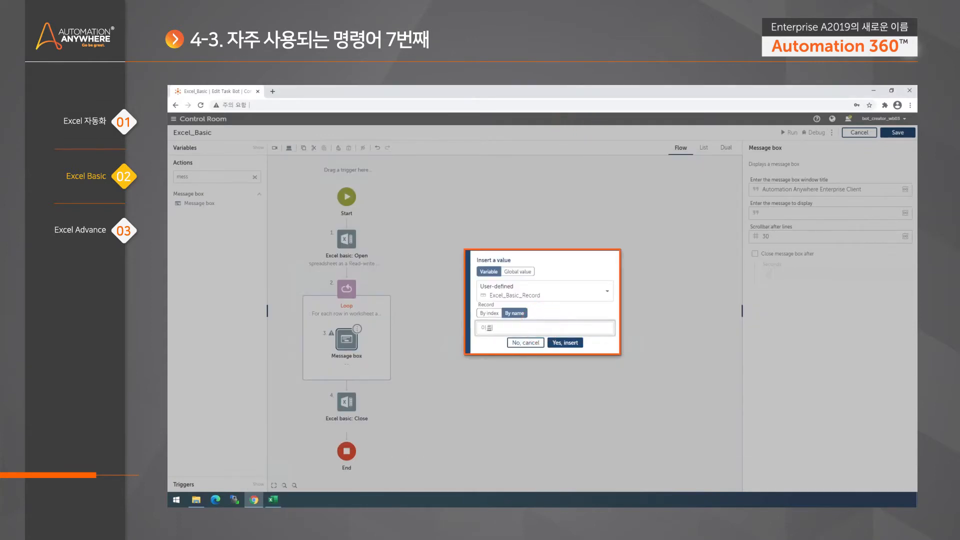
{"action": "left_click", "coordinate": [565, 343]}
{"action": "left_click", "coordinate": [503, 349]}
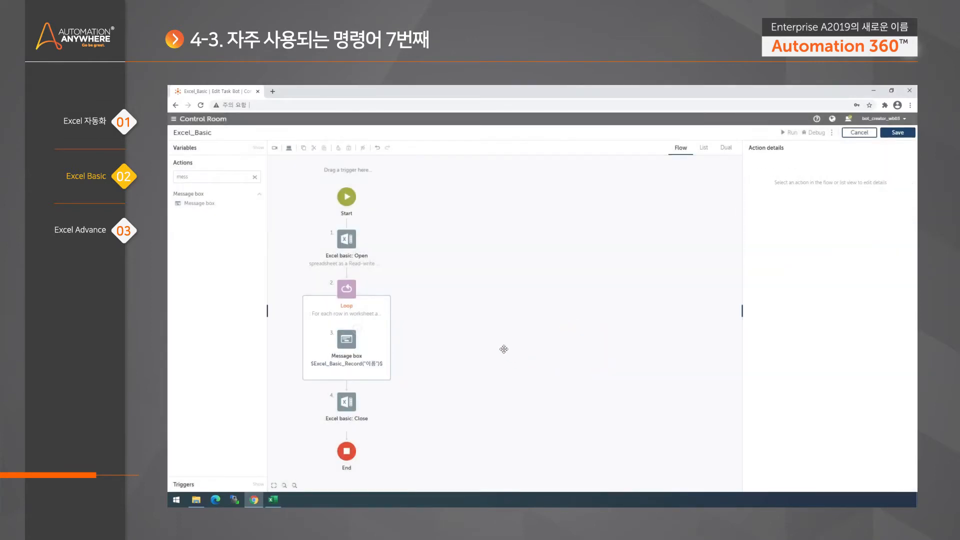
Check the Message box action's message, run the bot and dismiss the run dialog.
{"action": "left_click", "coordinate": [354, 345]}
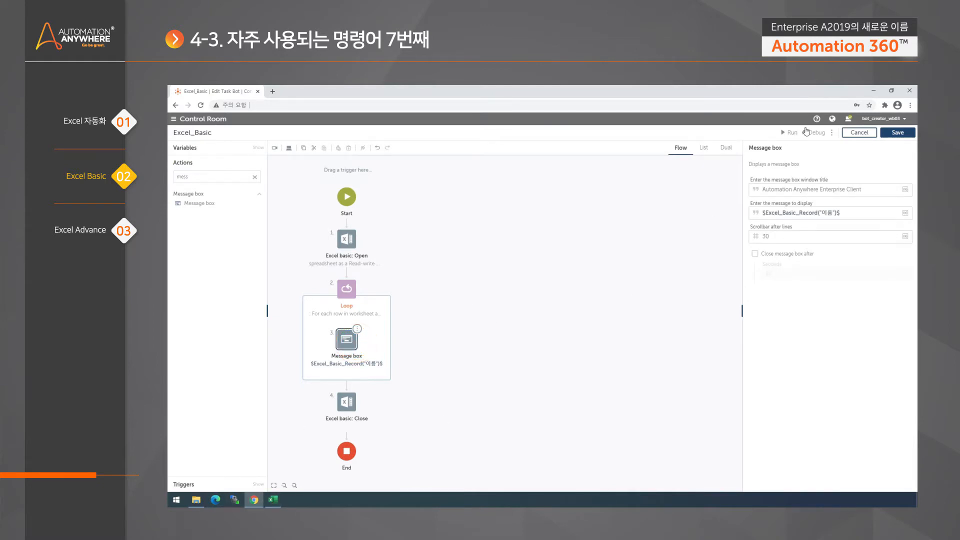
{"action": "left_click", "coordinate": [791, 133]}
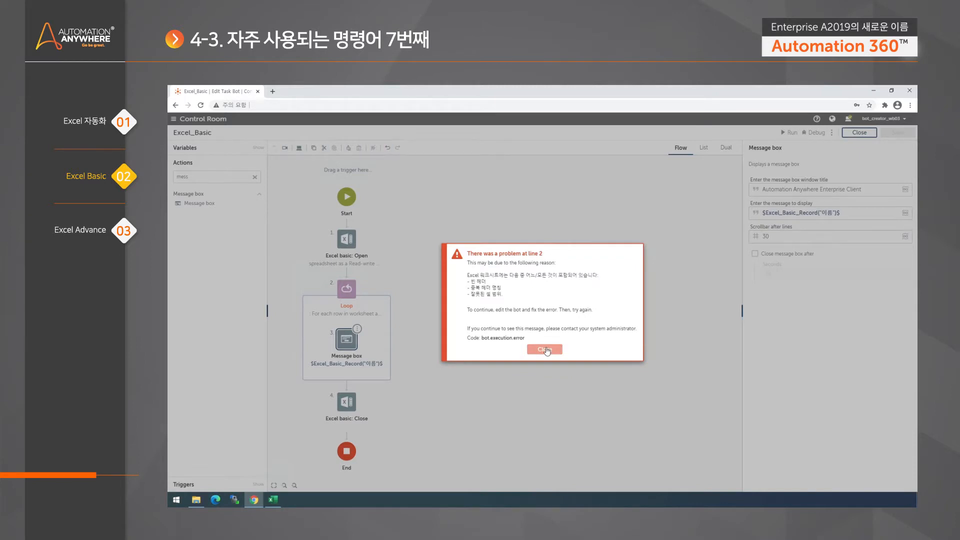
{"action": "left_click", "coordinate": [547, 350]}
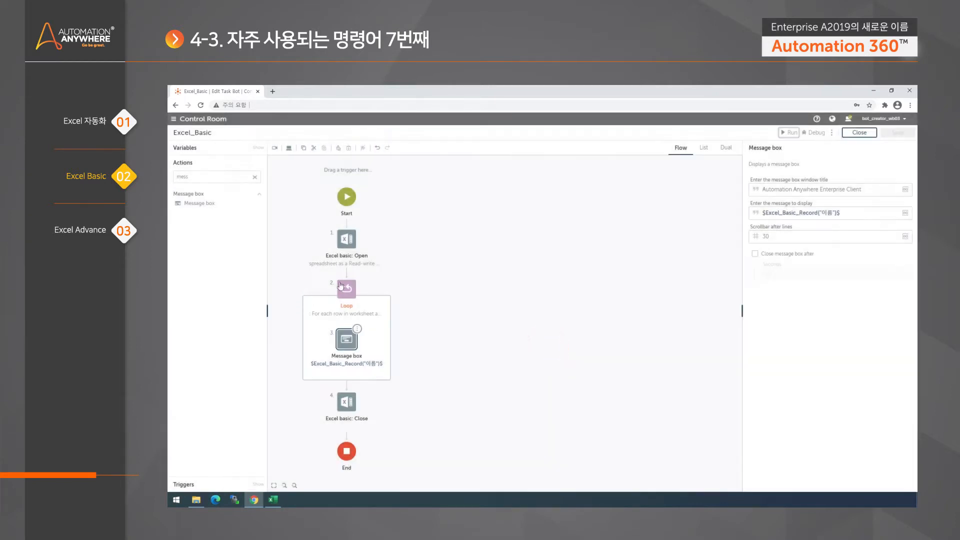
Inspect the Excel basic Open, Loop and Message box actions for the cause of the problem at line 2.
{"action": "left_click", "coordinate": [347, 239]}
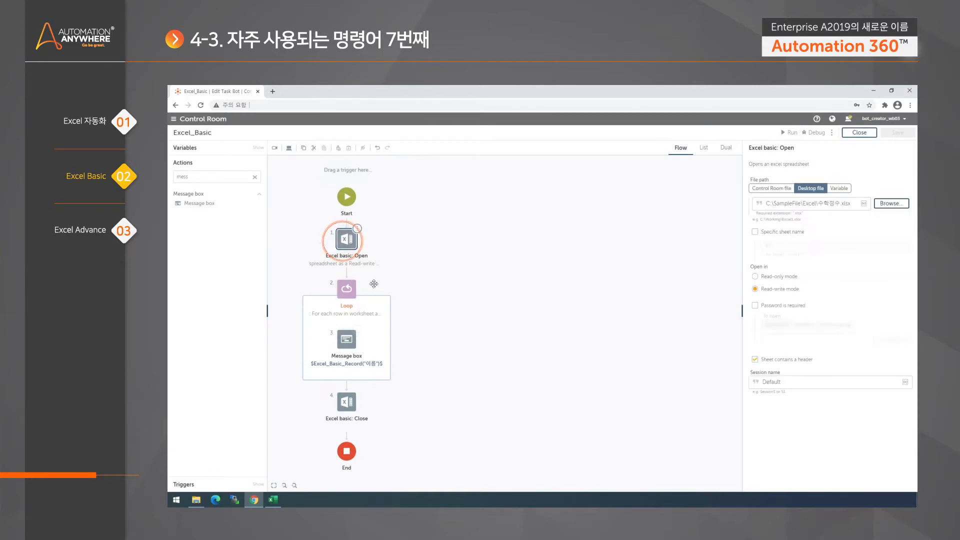
{"action": "left_click", "coordinate": [346, 289]}
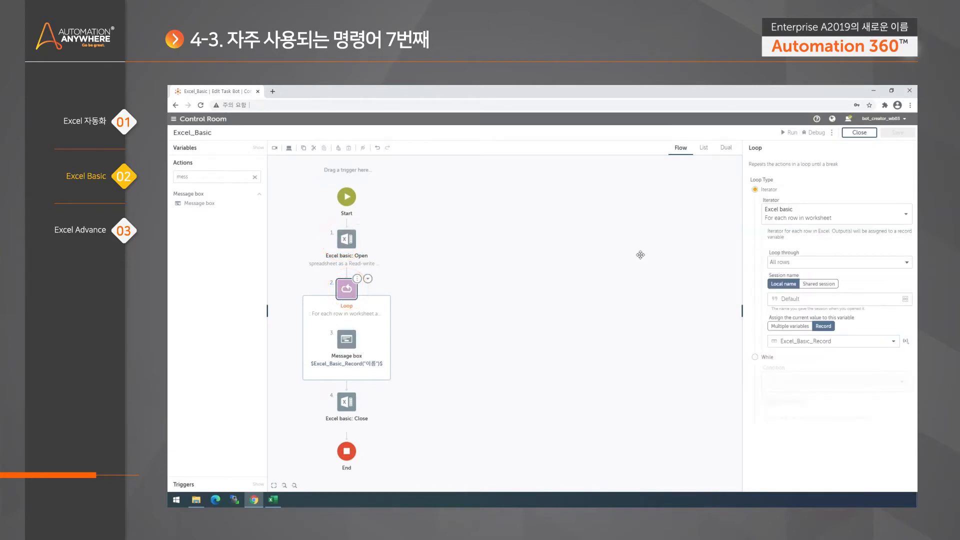
{"action": "left_click", "coordinate": [347, 339]}
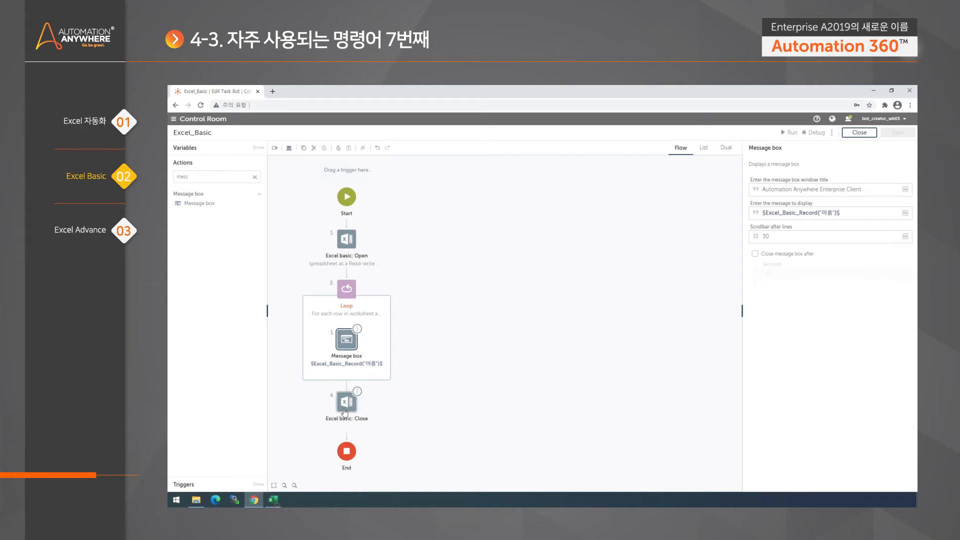
Switch to Excel, examine header row 1 of 수학점수.xlsx and return to the bot editor.
{"action": "left_click", "coordinate": [273, 500]}
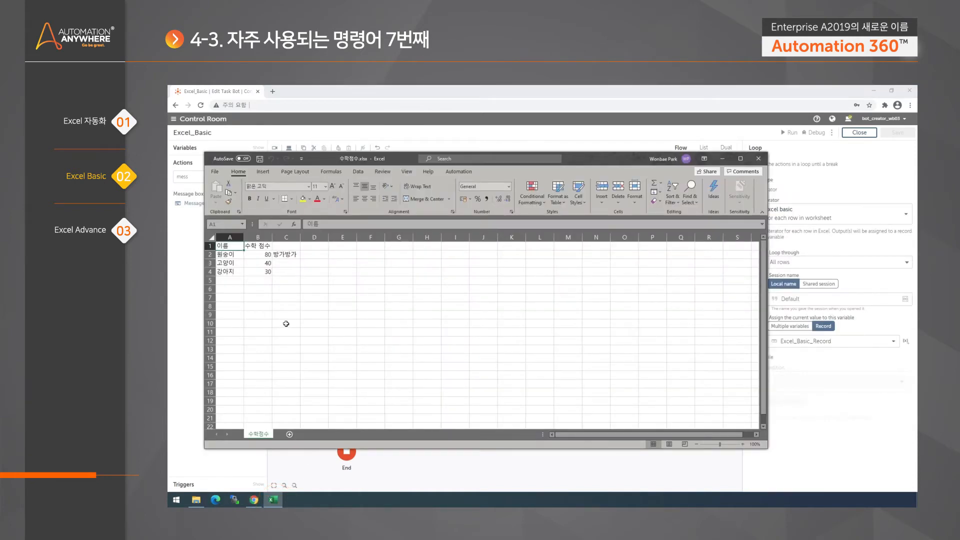
{"action": "left_click_drag", "start_coordinate": [423, 159], "coordinate": [485, 181]}
{"action": "left_click", "coordinate": [377, 328]}
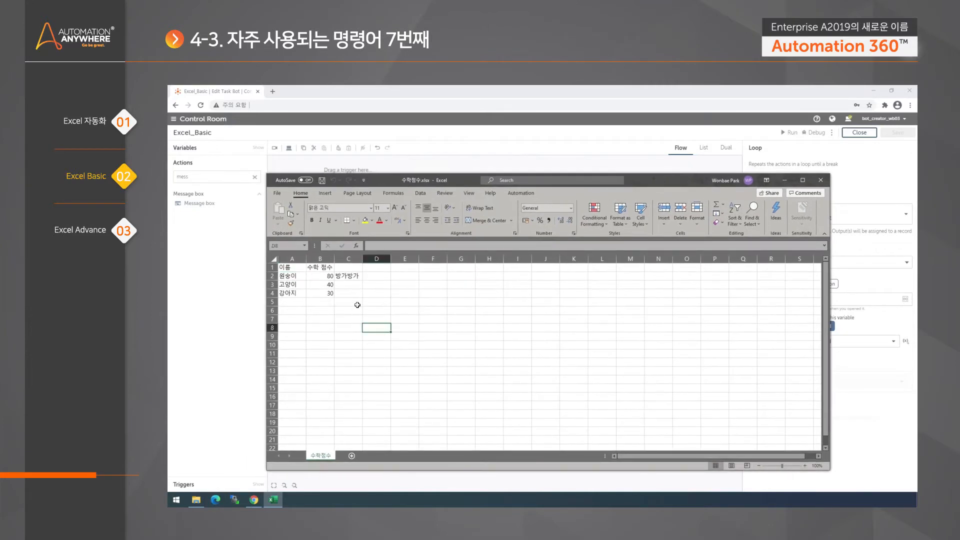
{"action": "left_click", "coordinate": [272, 267]}
{"action": "left_click", "coordinate": [484, 157]}
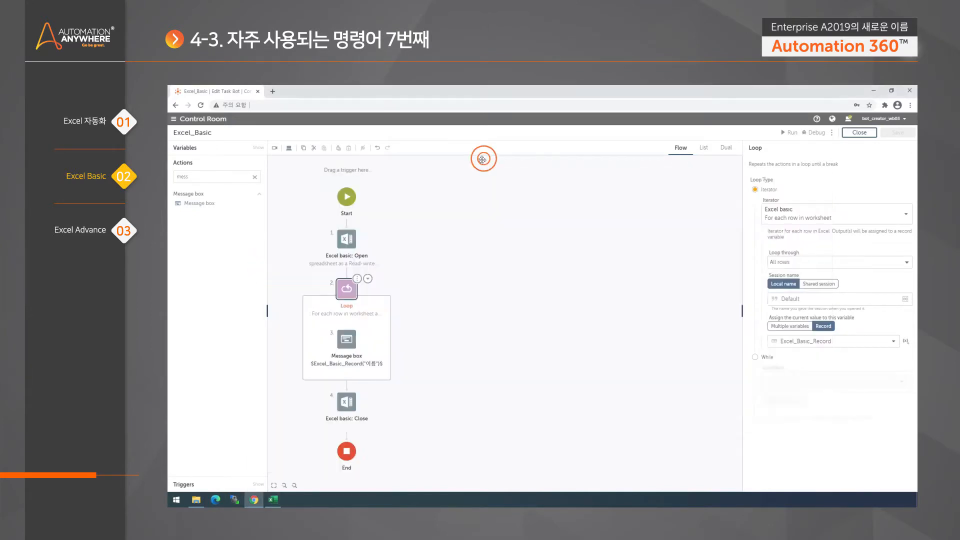
Check the Excel basic Open action's header option, switch to Excel and examine cell C2 and its header cell C1.
{"action": "left_click", "coordinate": [346, 239]}
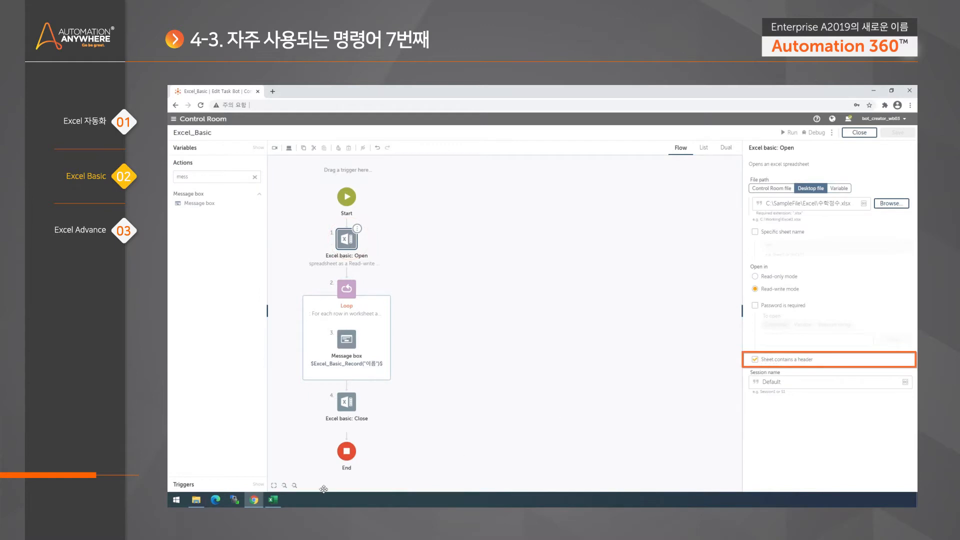
{"action": "left_click", "coordinate": [273, 500]}
{"action": "left_click", "coordinate": [351, 294]}
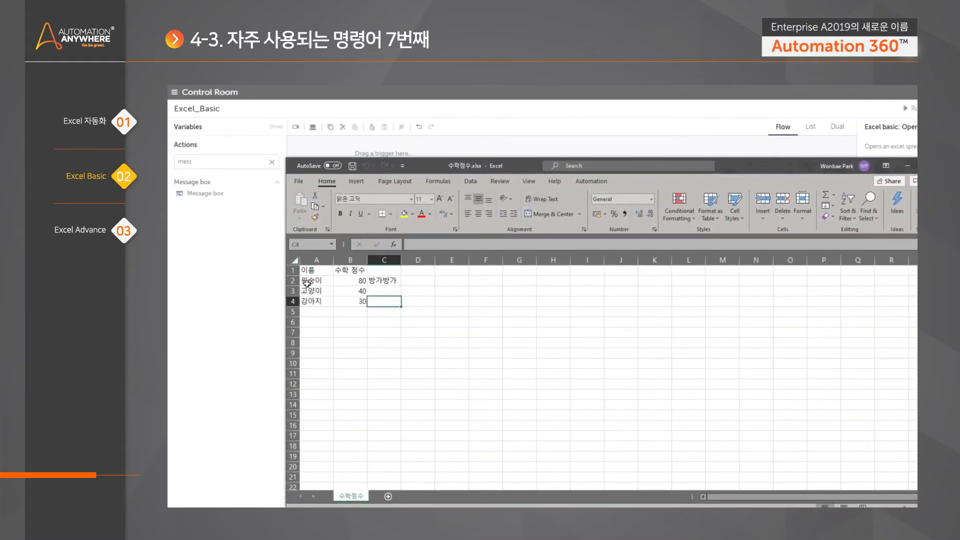
{"action": "left_click", "coordinate": [386, 281]}
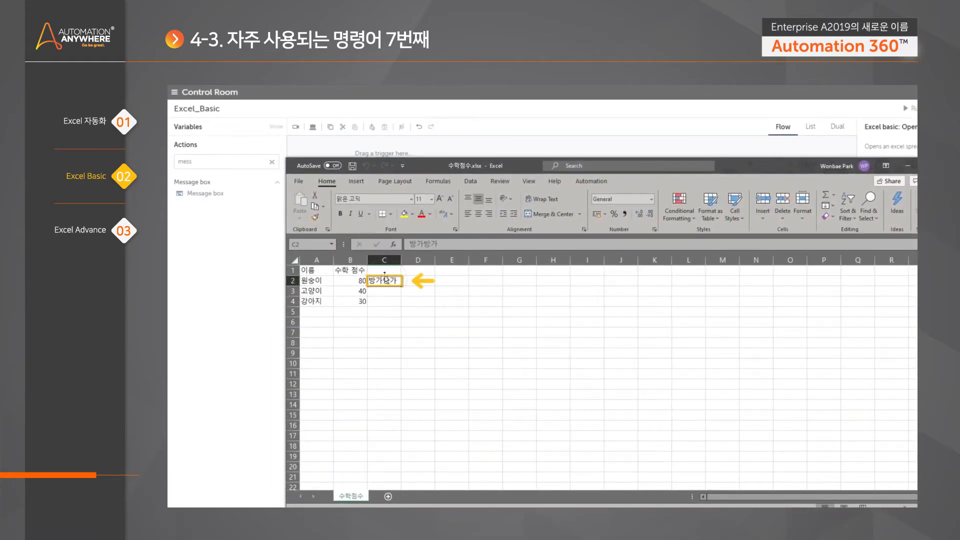
{"action": "left_click", "coordinate": [385, 271]}
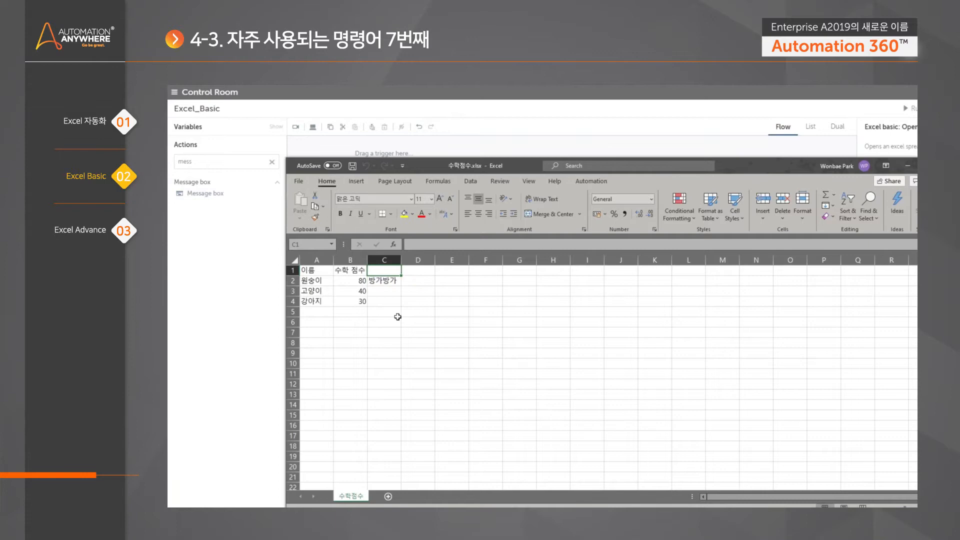
Enter 이름 as a duplicate header in cell C1 of the 수학점수 sheet.
{"action": "left_click_drag", "start_coordinate": [531, 169], "coordinate": [564, 176]}
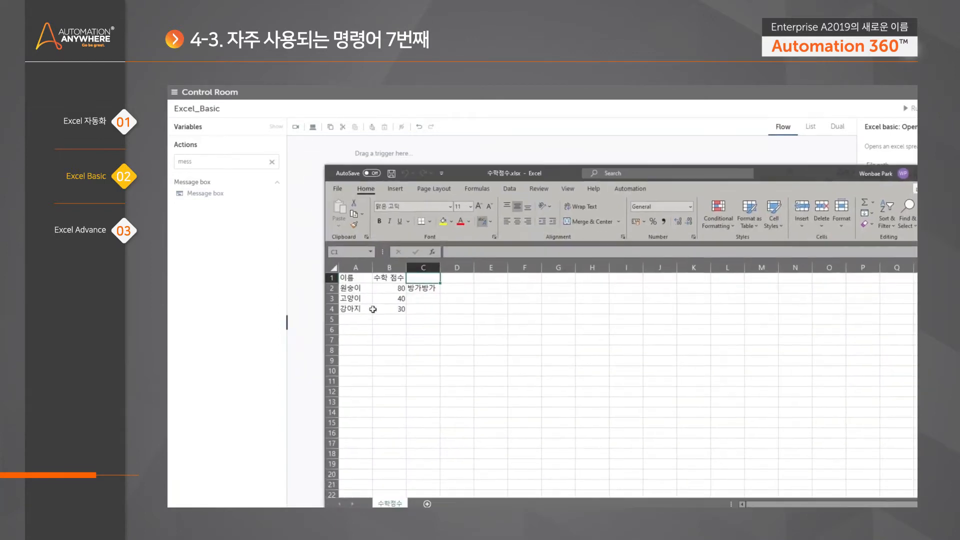
{"action": "left_click", "coordinate": [355, 281]}
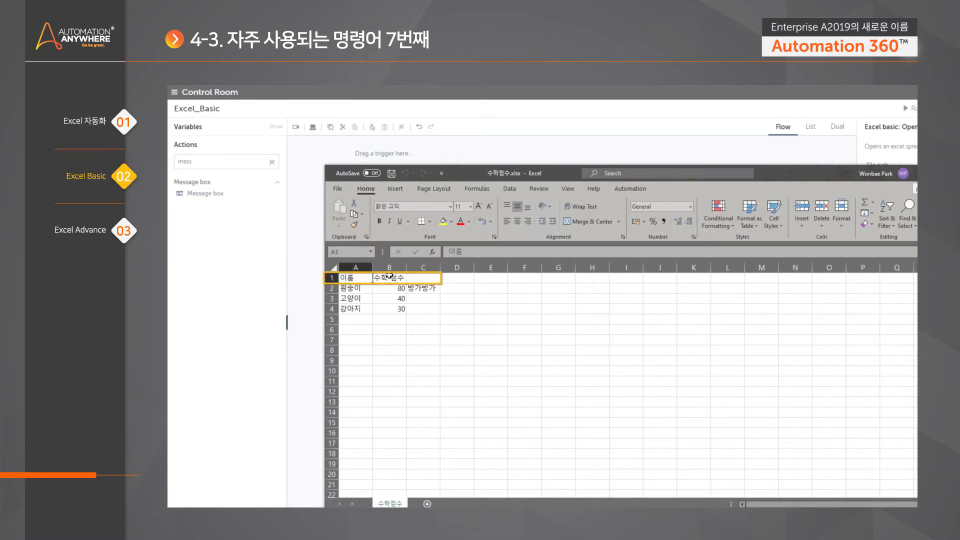
{"action": "left_click", "coordinate": [422, 277]}
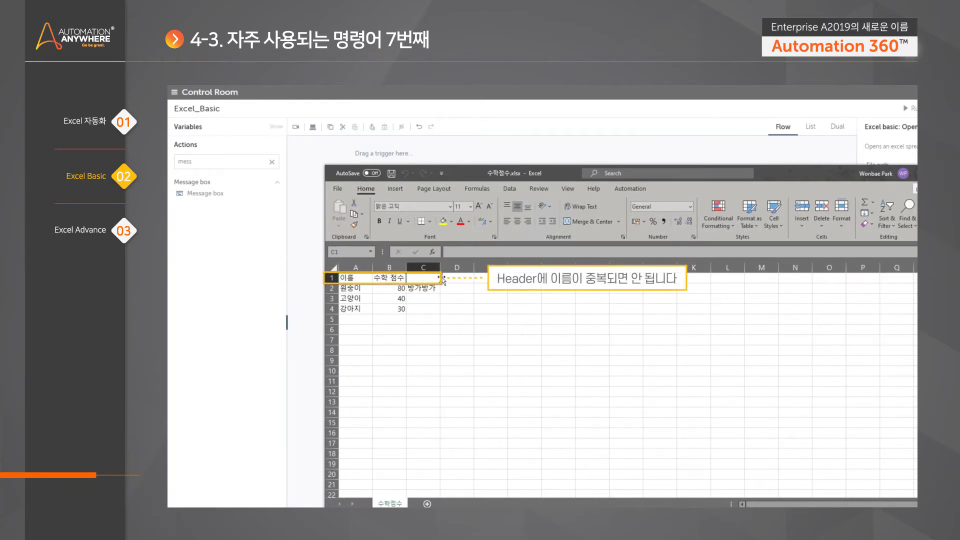
{"action": "type", "text": "dlfma"}
{"action": "key", "text": "Return"}
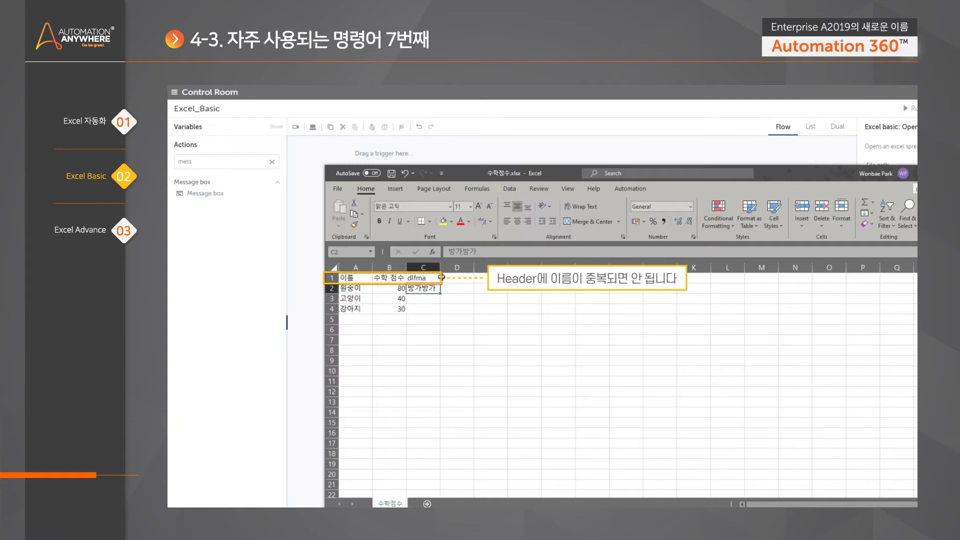
{"action": "key", "text": "Up"}
{"action": "type", "text": "이름"}
{"action": "key", "text": "Return"}
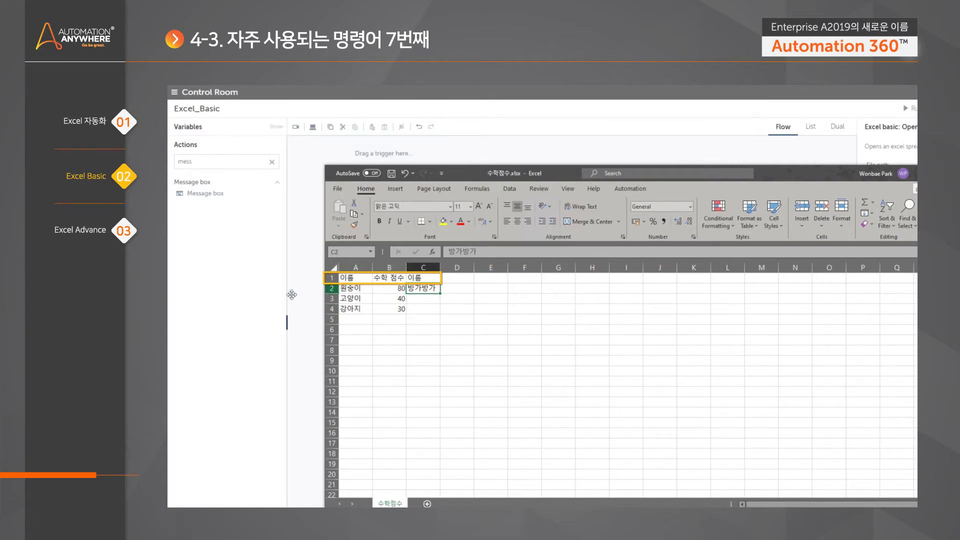
Check the duplicate header in cell C1, close the 수학점수.xlsx workbook and return to the bot editor.
{"action": "left_click", "coordinate": [433, 300]}
{"action": "left_click", "coordinate": [433, 279]}
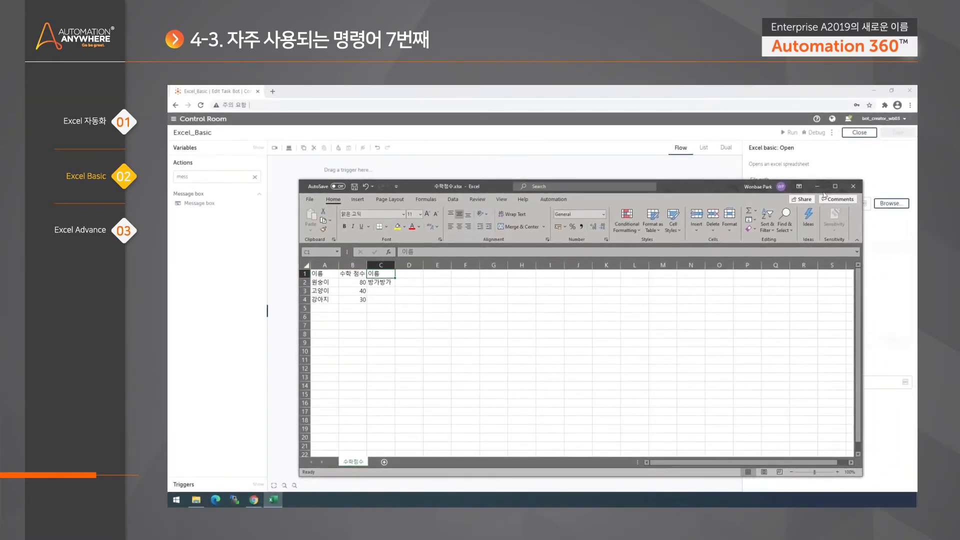
{"action": "left_click", "coordinate": [853, 186]}
{"action": "left_click", "coordinate": [547, 302]}
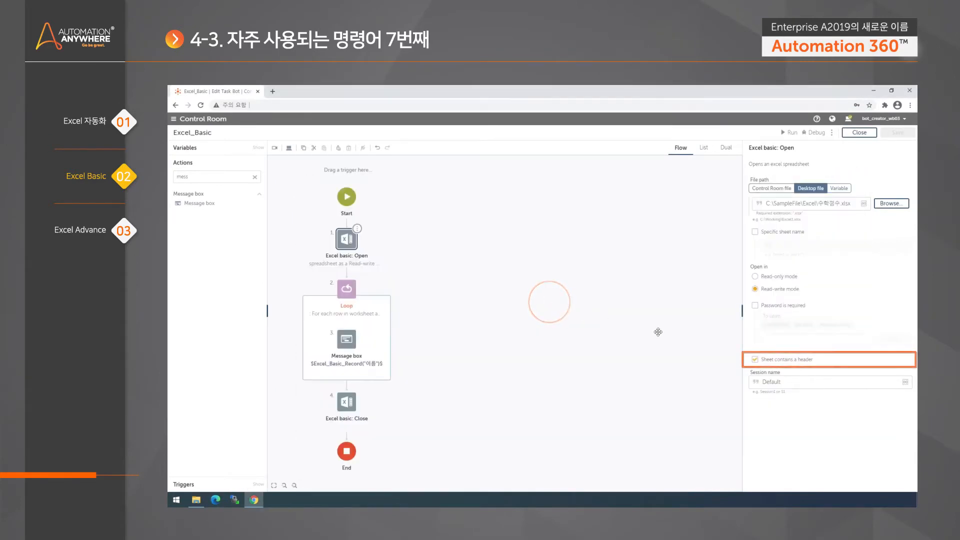
{"action": "left_click", "coordinate": [501, 320]}
Replace the Message box action's message with the Excel_Basic_Record variable referenced by index 0.
{"action": "left_click", "coordinate": [346, 288]}
{"action": "left_click", "coordinate": [347, 339]}
{"action": "left_click_drag", "start_coordinate": [840, 213], "coordinate": [703, 213]}
{"action": "key", "text": "BackSpace"}
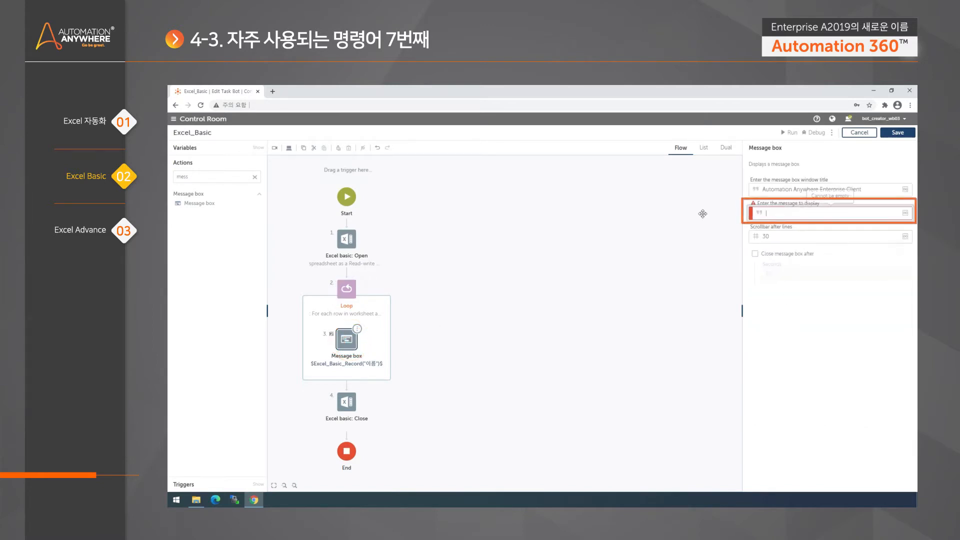
{"action": "left_click", "coordinate": [905, 213]}
{"action": "left_click", "coordinate": [533, 307]}
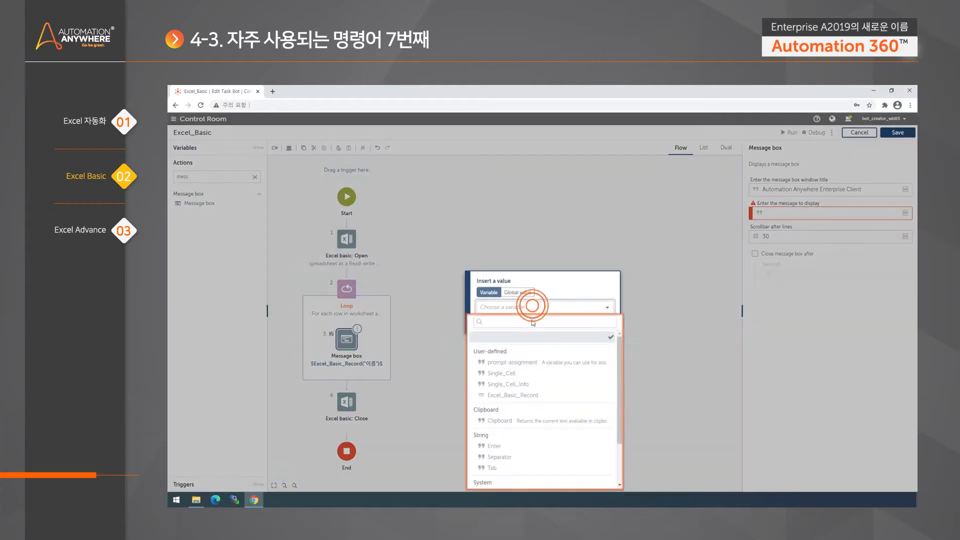
{"action": "left_click", "coordinate": [528, 395]}
{"action": "left_click", "coordinate": [489, 313]}
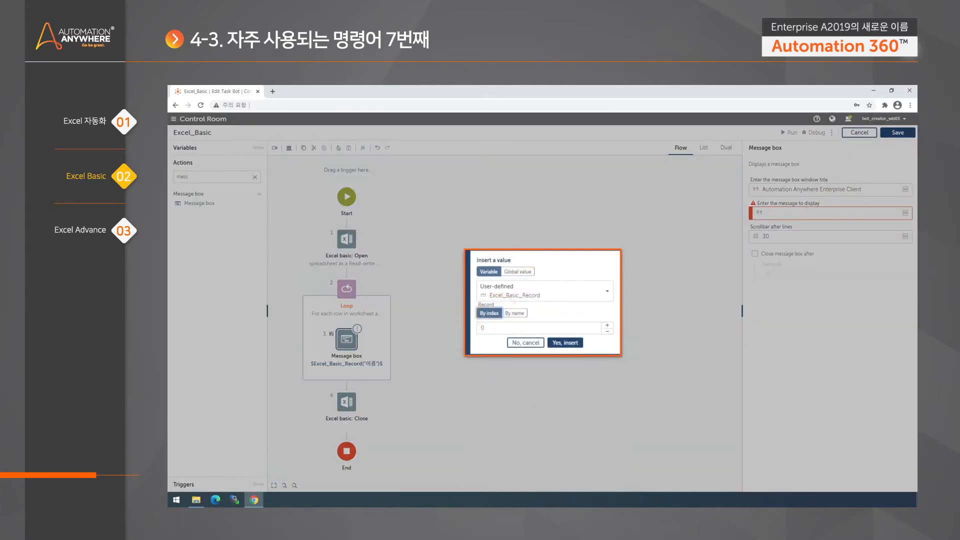
{"action": "left_click_drag", "start_coordinate": [487, 328], "coordinate": [471, 329]}
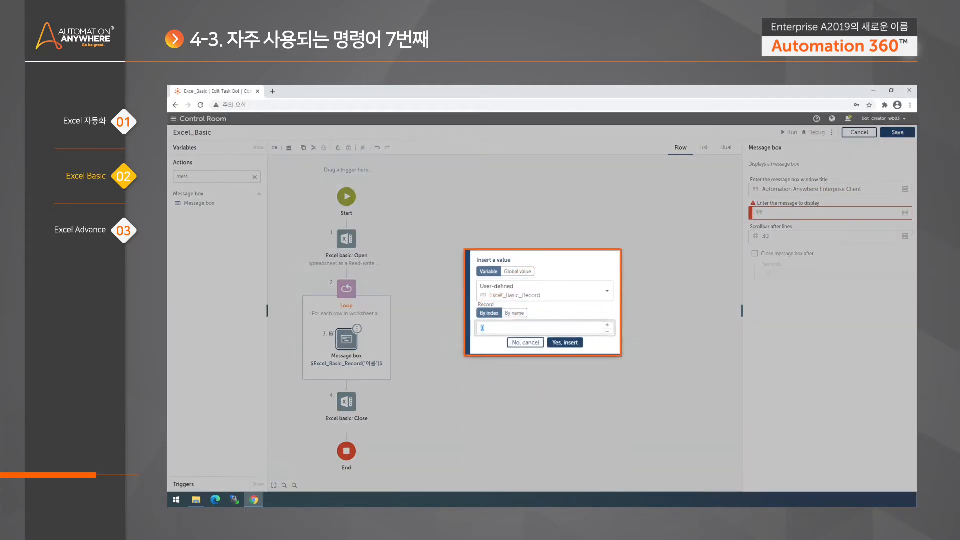
{"action": "left_click", "coordinate": [564, 343]}
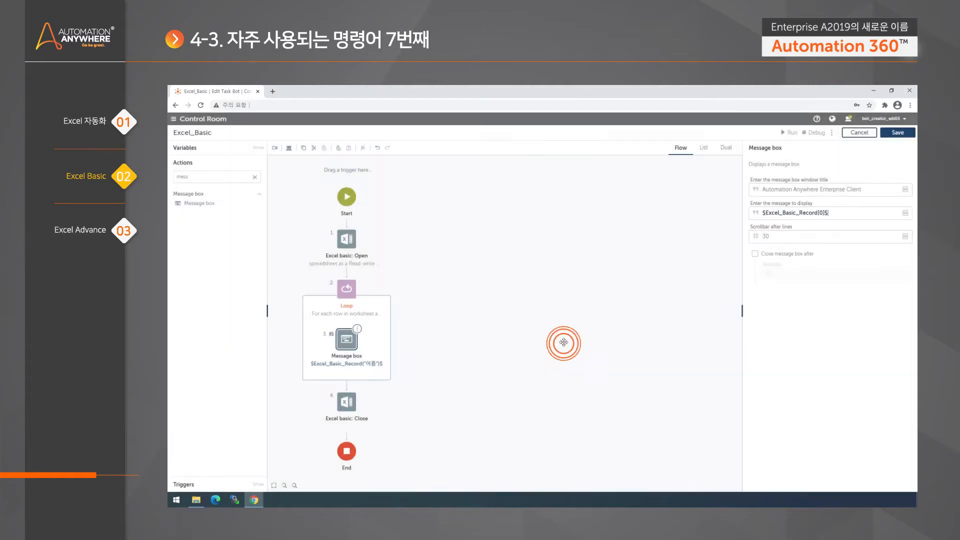
{"action": "left_click", "coordinate": [480, 355]}
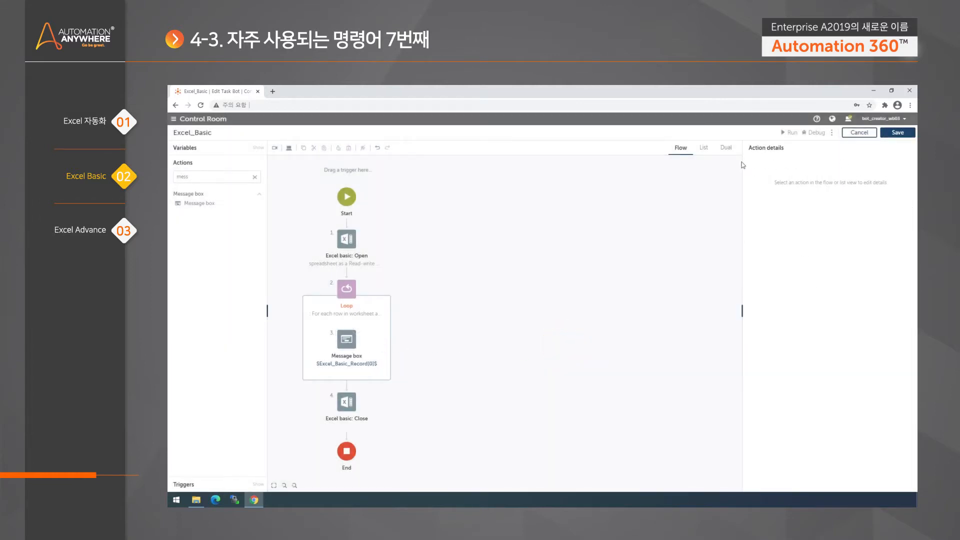
Run the bot, close the first two message boxes and stop the run.
{"action": "left_click", "coordinate": [788, 134]}
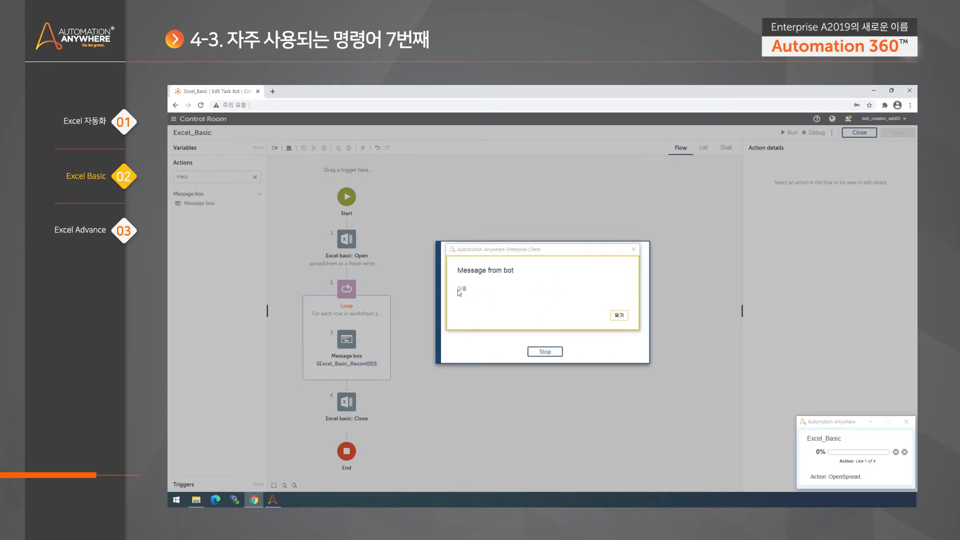
{"action": "left_click", "coordinate": [619, 316]}
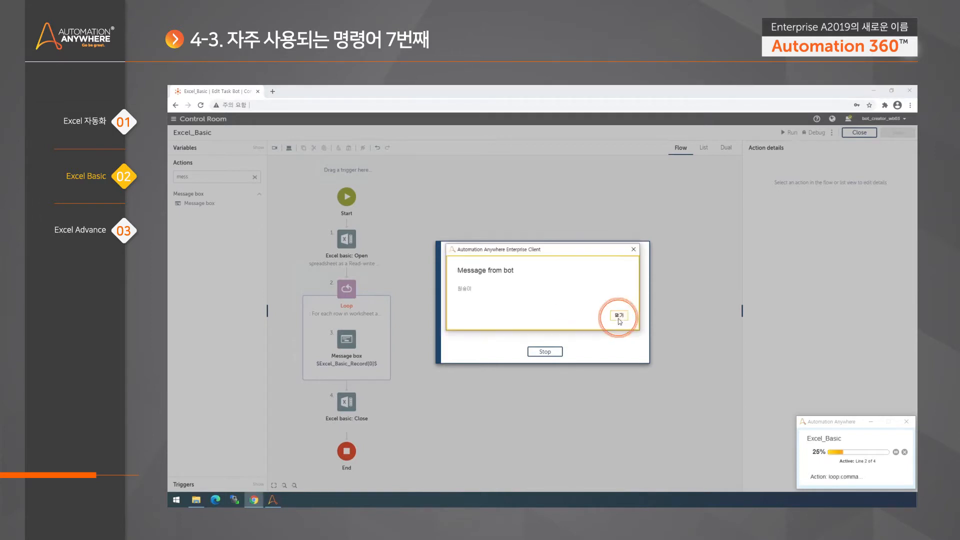
{"action": "left_click", "coordinate": [620, 318]}
{"action": "left_click", "coordinate": [558, 352]}
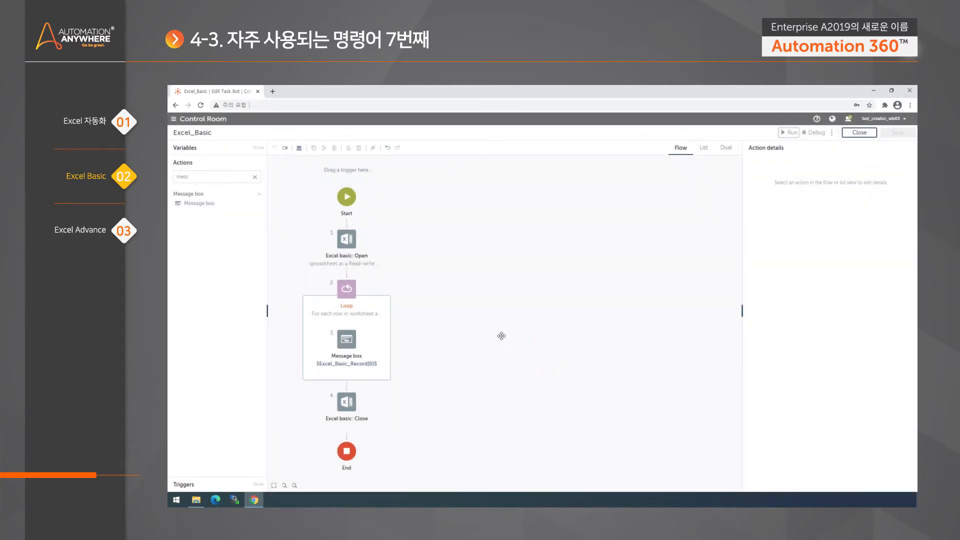
Review the Excel basic Open action's header setting and the Loop action's row iterator settings.
{"action": "left_click", "coordinate": [332, 241]}
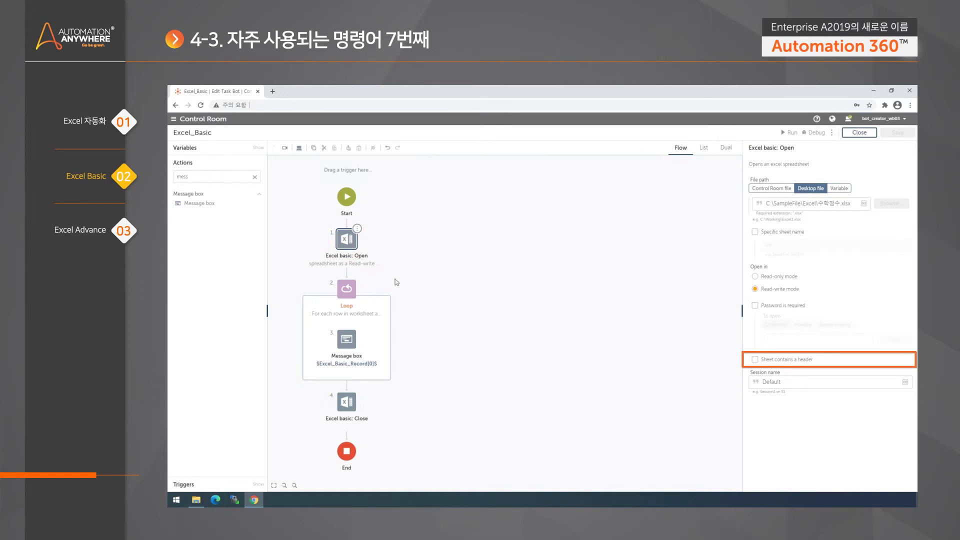
{"action": "left_click", "coordinate": [492, 297]}
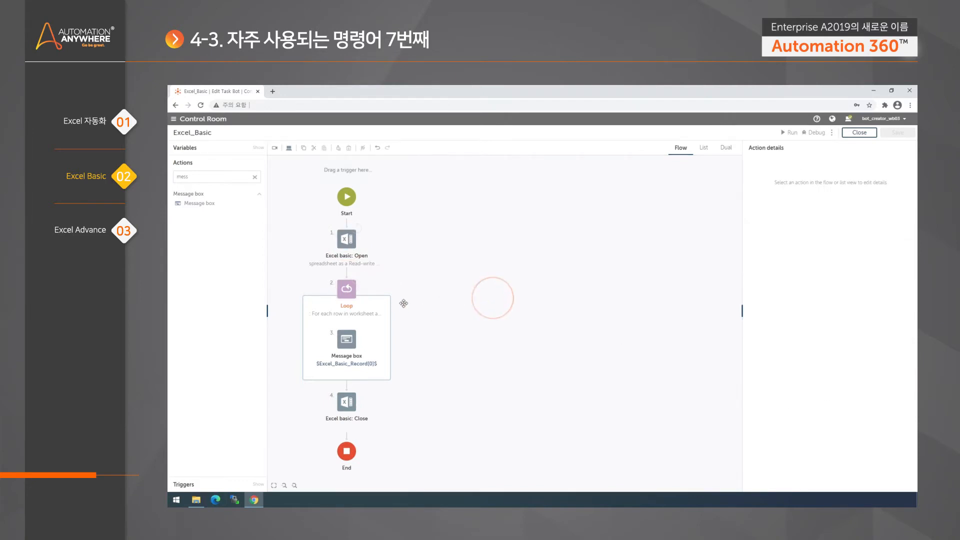
{"action": "left_click", "coordinate": [334, 241]}
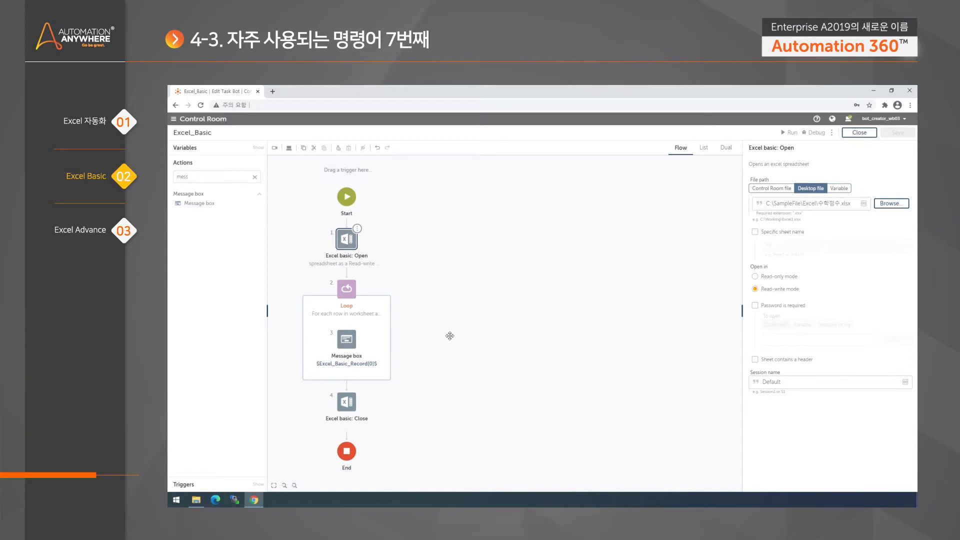
{"action": "left_click", "coordinate": [347, 288]}
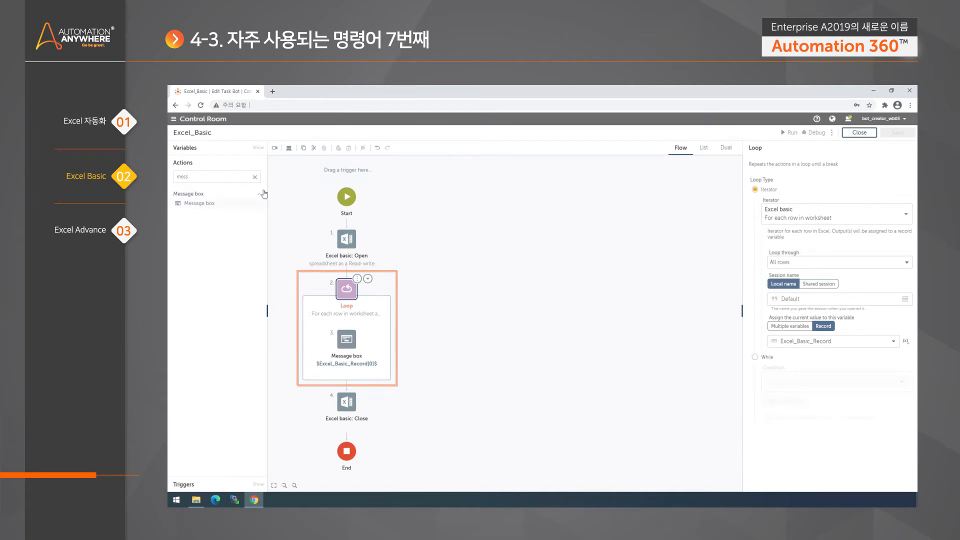
Find the If action and add it inside the loop, above the Message box action.
{"action": "left_click", "coordinate": [254, 177]}
{"action": "type", "text": "I"}
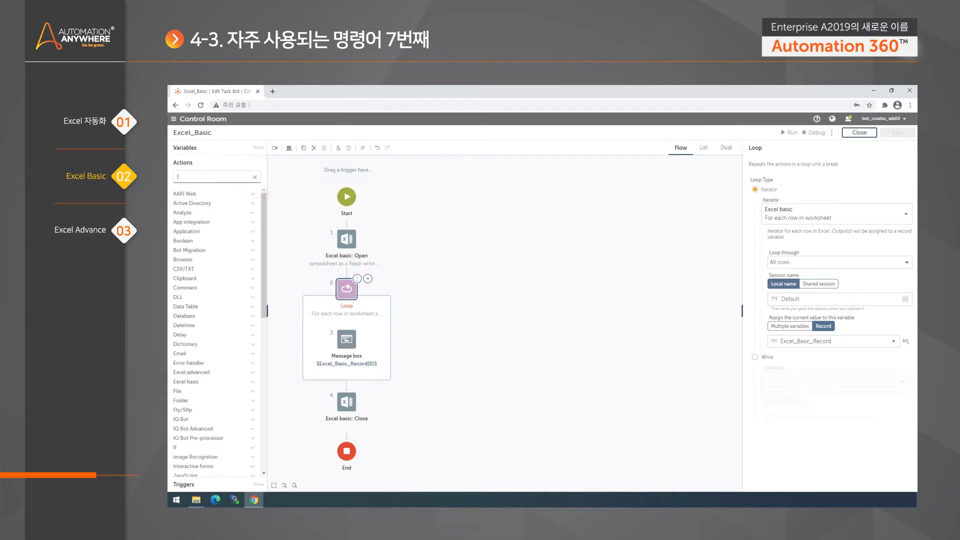
{"action": "type", "text": "f"}
{"action": "left_click", "coordinate": [190, 213]}
{"action": "left_click_drag", "start_coordinate": [202, 228], "coordinate": [390, 328]}
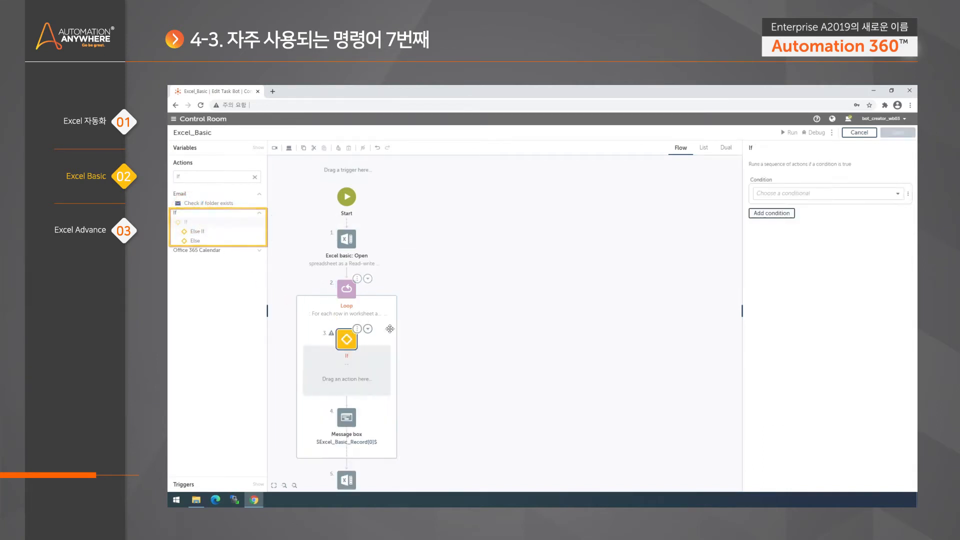
Set the If action to a String condition with Excel_Basic_Record index 0 as the source value.
{"action": "left_click", "coordinate": [898, 193]}
{"action": "left_click_drag", "start_coordinate": [906, 267], "coordinate": [902, 372]}
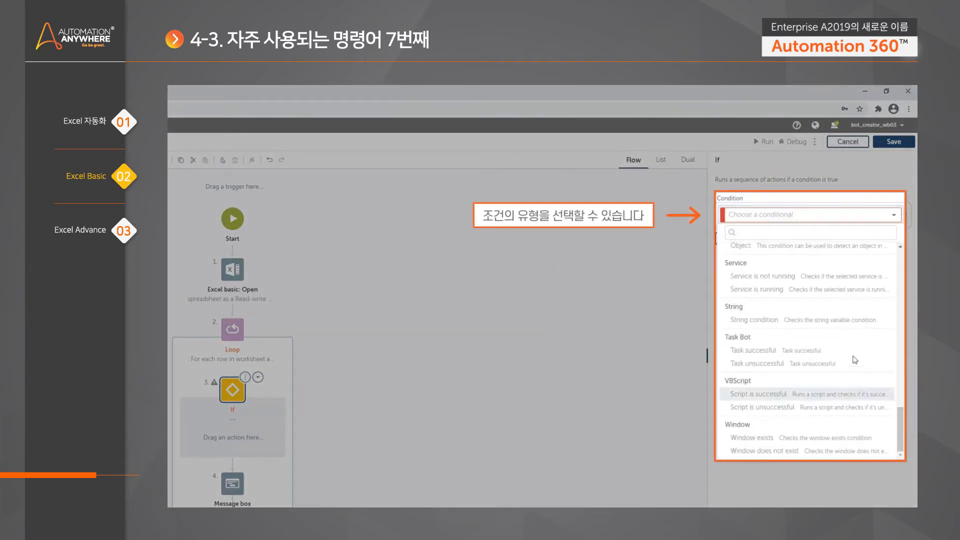
{"action": "left_click", "coordinate": [845, 321]}
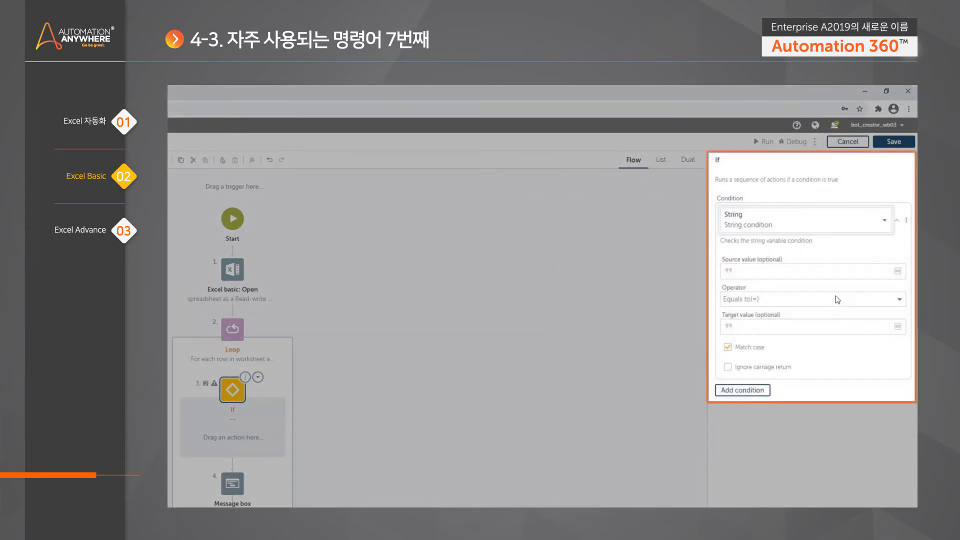
{"action": "left_click", "coordinate": [898, 271]}
{"action": "left_click", "coordinate": [520, 320]}
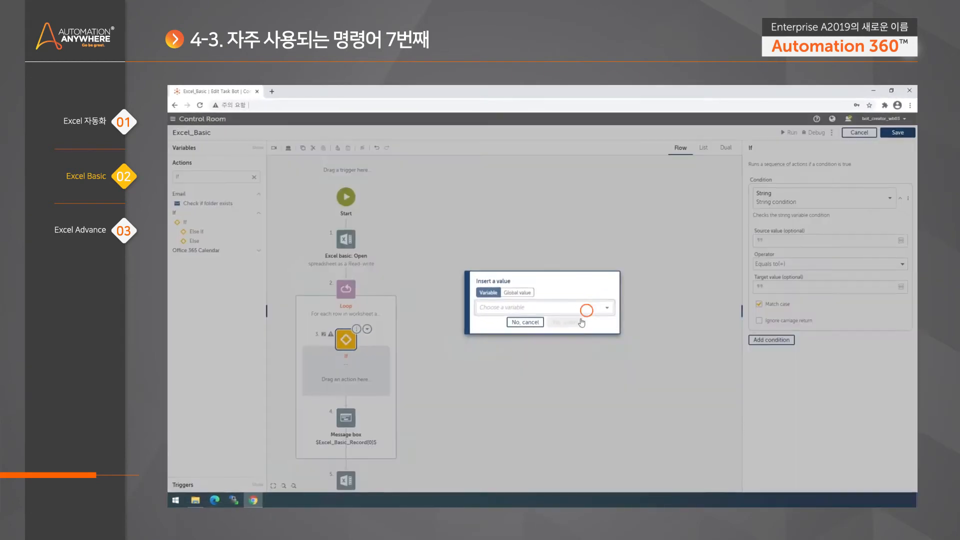
{"action": "left_click", "coordinate": [520, 395]}
{"action": "left_click", "coordinate": [489, 313]}
{"action": "left_click", "coordinate": [565, 343]}
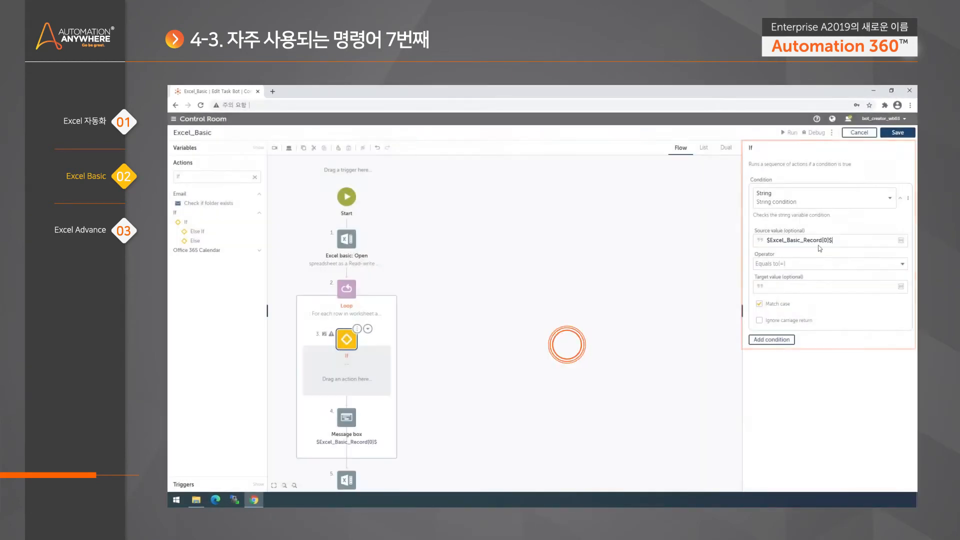
Set the String condition's target value to 이름, and reopen the If condition to check its source and target values.
{"action": "left_click", "coordinate": [822, 286]}
{"action": "type", "text": "0"}
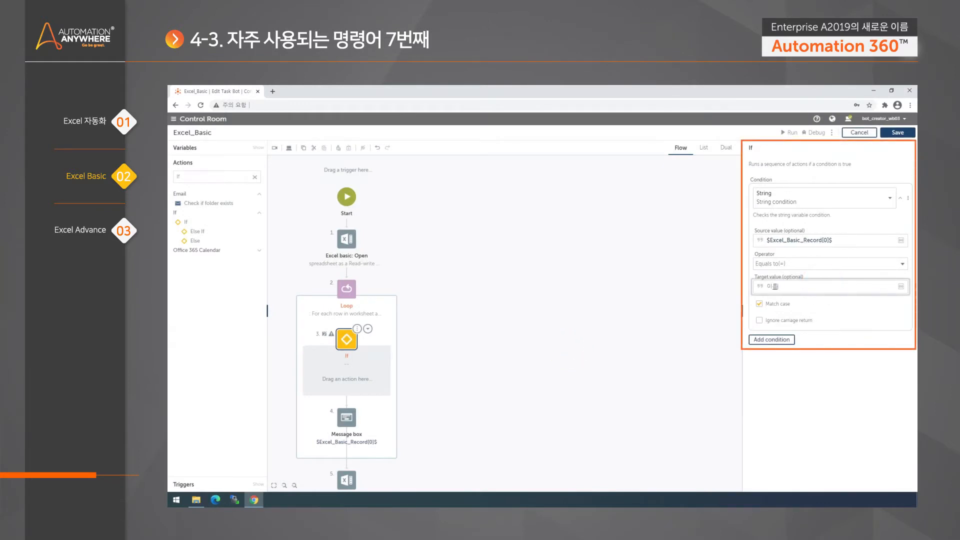
{"action": "left_click", "coordinate": [493, 306]}
{"action": "left_click", "coordinate": [346, 340]}
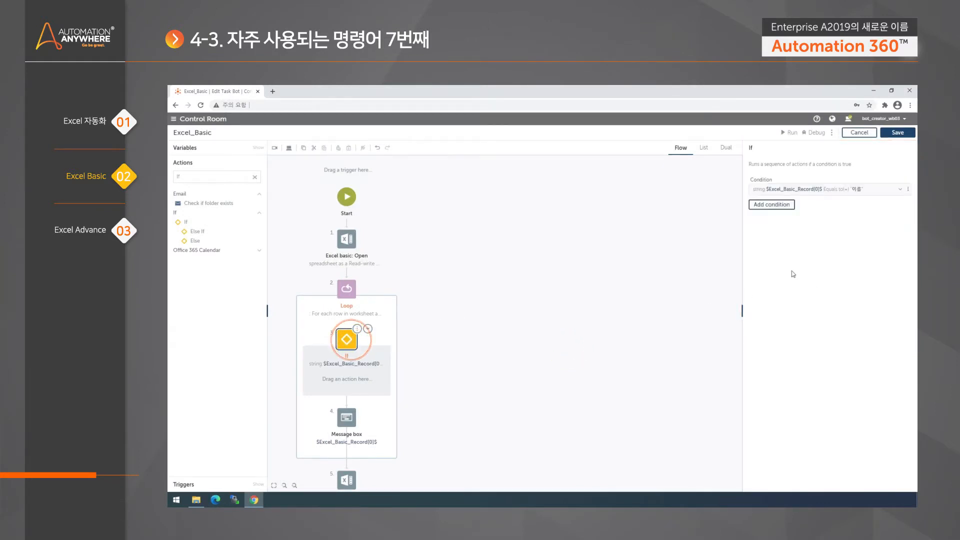
{"action": "left_click", "coordinate": [900, 189]}
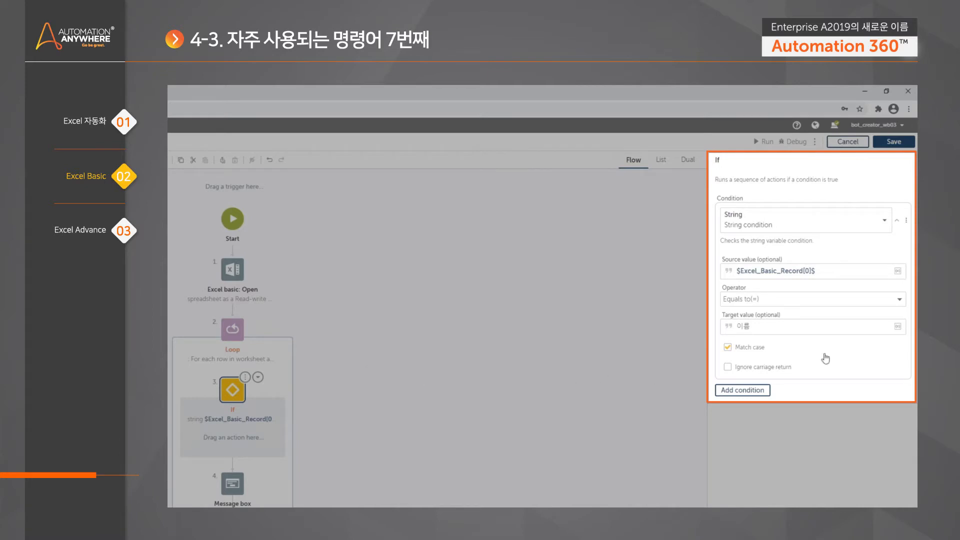
{"action": "double_click", "coordinate": [807, 271]}
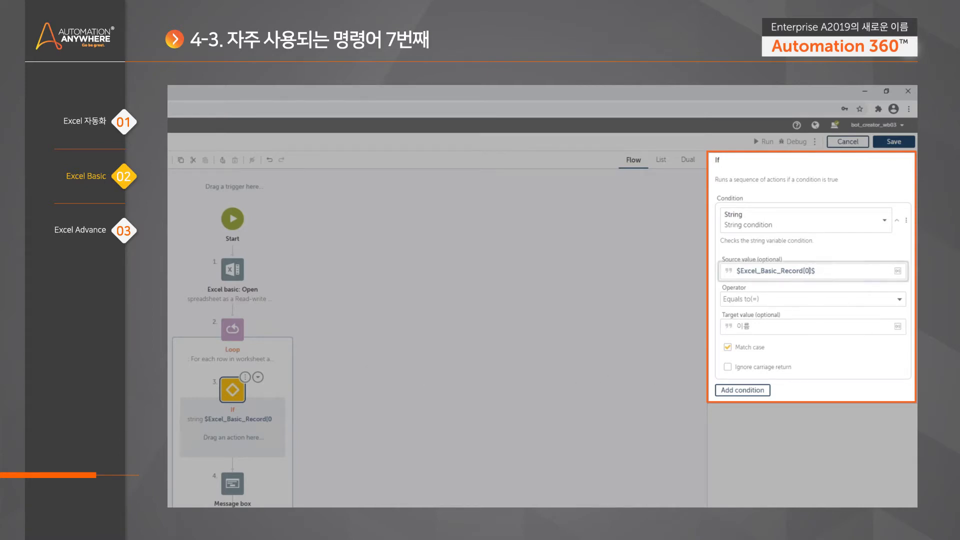
{"action": "left_click", "coordinate": [788, 325]}
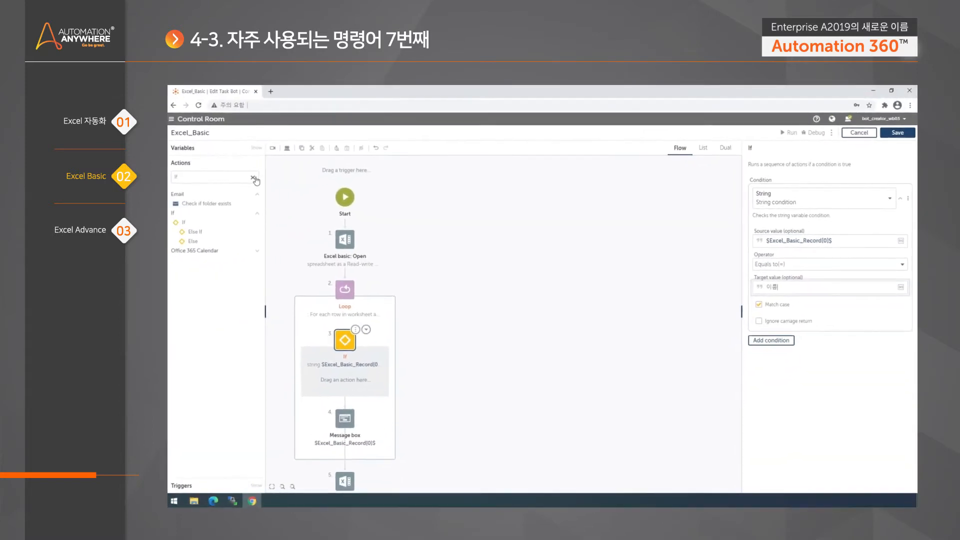
Add the Loop package's Continue action inside the If block, and select the If action to check its condition.
{"action": "left_click", "coordinate": [253, 178]}
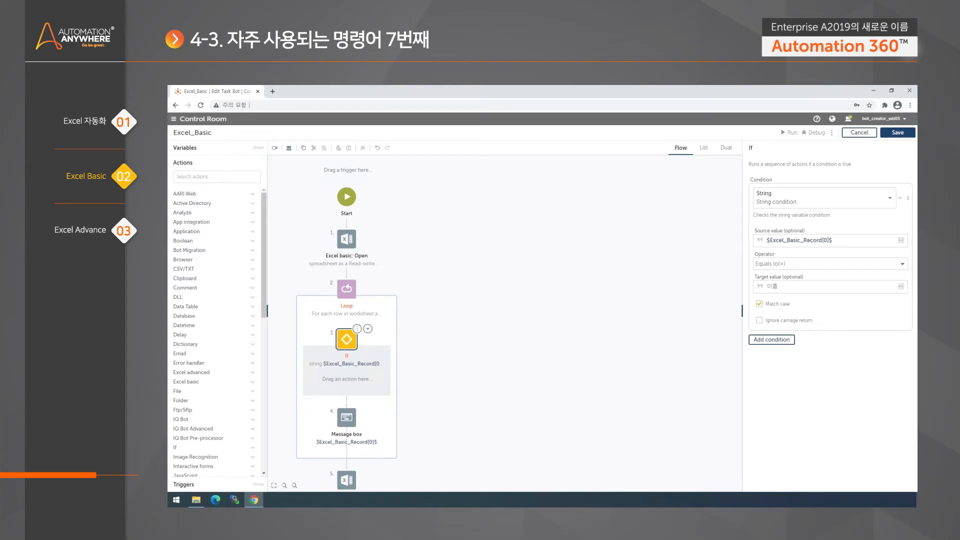
{"action": "scroll", "coordinate": [231, 329], "scroll_direction": "down", "scroll_amount": 4}
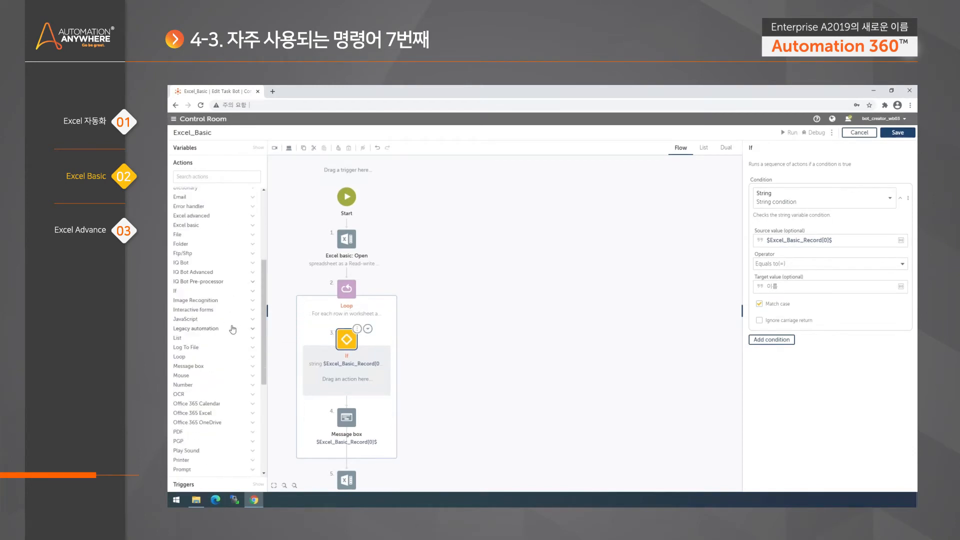
{"action": "left_click", "coordinate": [197, 357]}
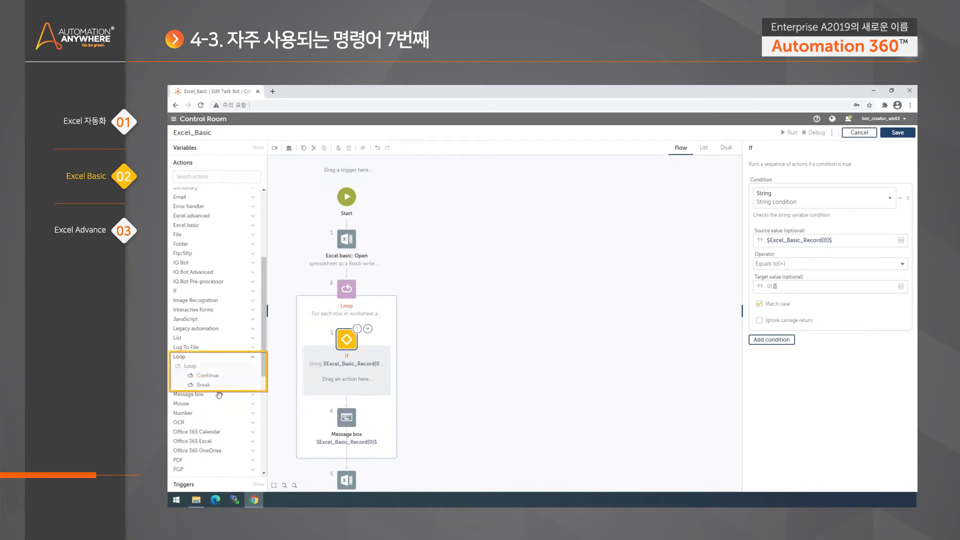
{"action": "left_click_drag", "start_coordinate": [218, 373], "coordinate": [348, 379]}
{"action": "left_click", "coordinate": [442, 375]}
{"action": "scroll", "coordinate": [475, 386], "scroll_direction": "down", "scroll_amount": 2}
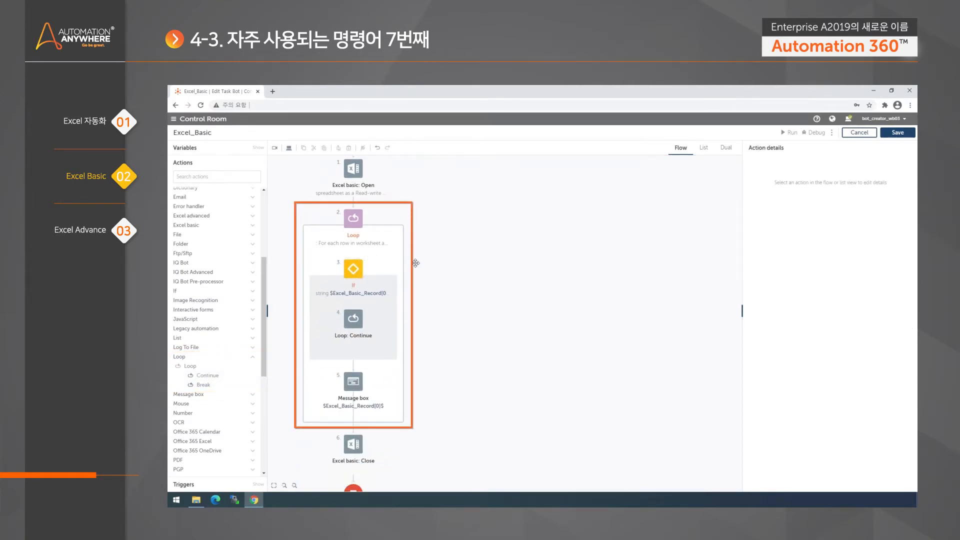
{"action": "left_click", "coordinate": [365, 276]}
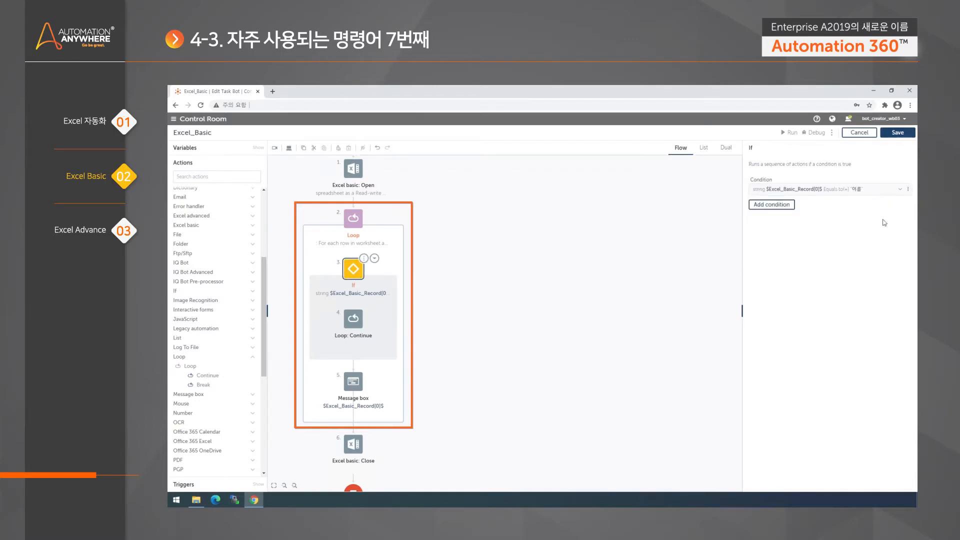
Open 수학점수.xlsx from the Excel folder and trace the order of rows 1 to 4, including the header row.
{"action": "left_click", "coordinate": [196, 499]}
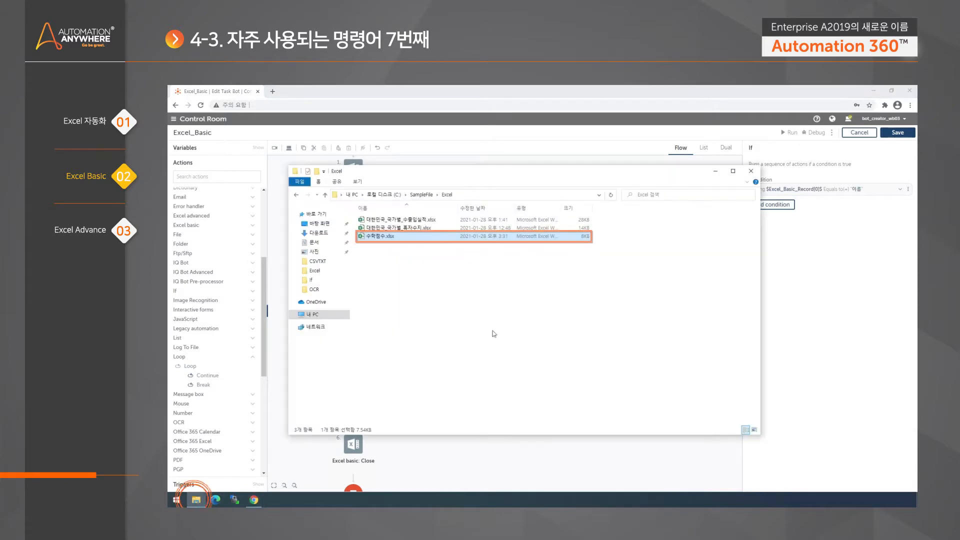
{"action": "double_click", "coordinate": [406, 238]}
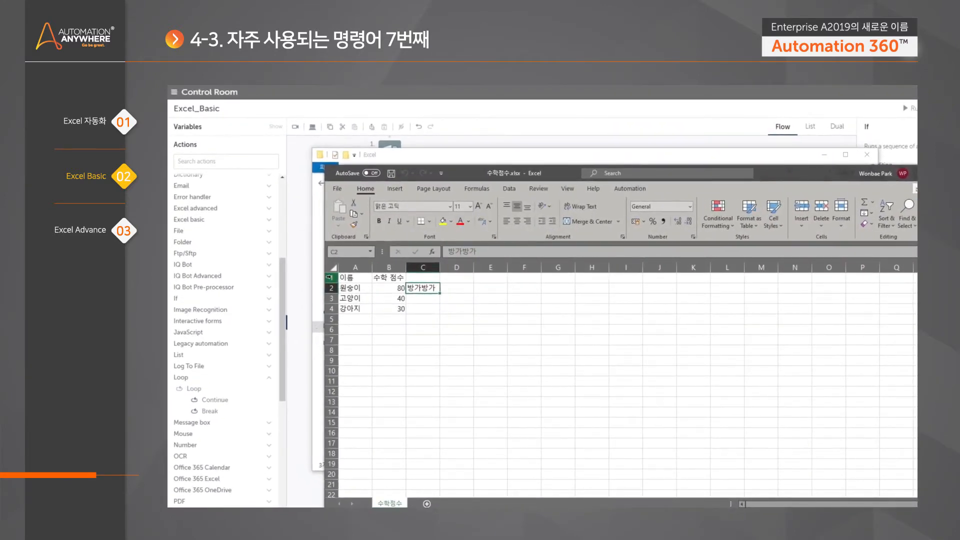
{"action": "left_click", "coordinate": [331, 277]}
{"action": "left_click", "coordinate": [331, 288]}
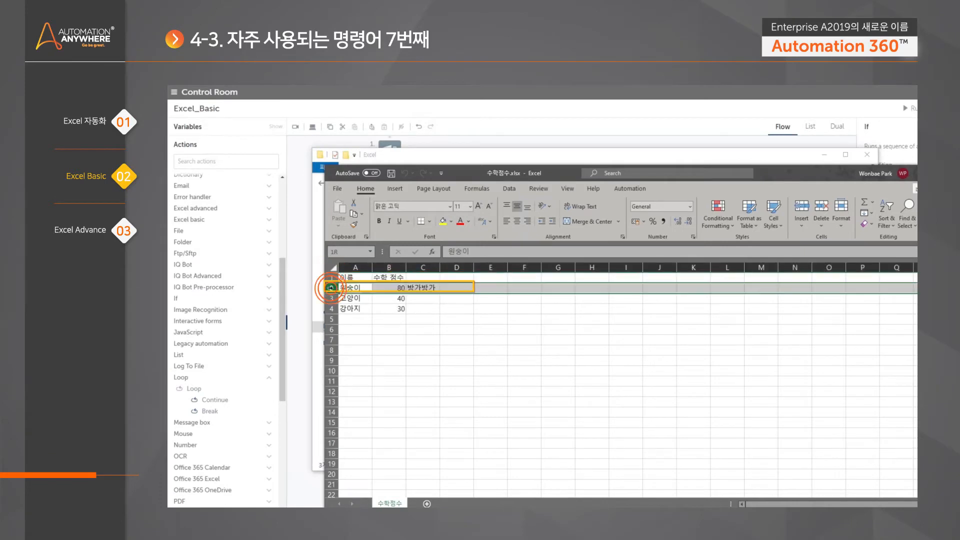
{"action": "left_click", "coordinate": [331, 298]}
{"action": "left_click", "coordinate": [331, 309]}
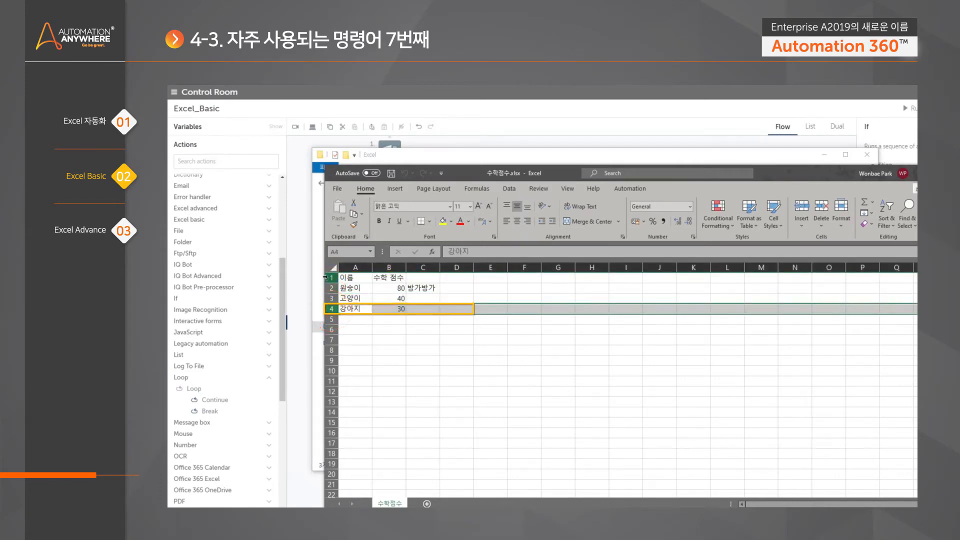
{"action": "left_click", "coordinate": [331, 277]}
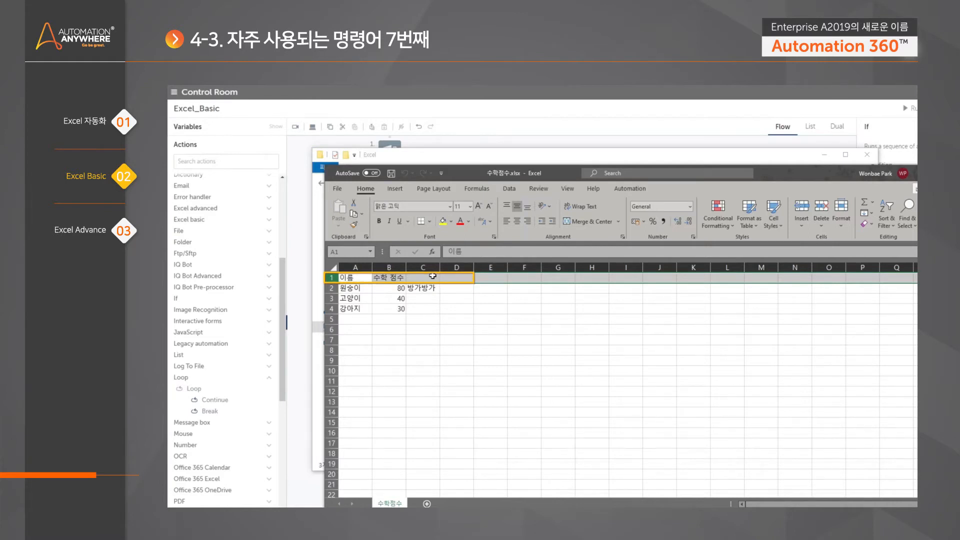
{"action": "left_click", "coordinate": [328, 276]}
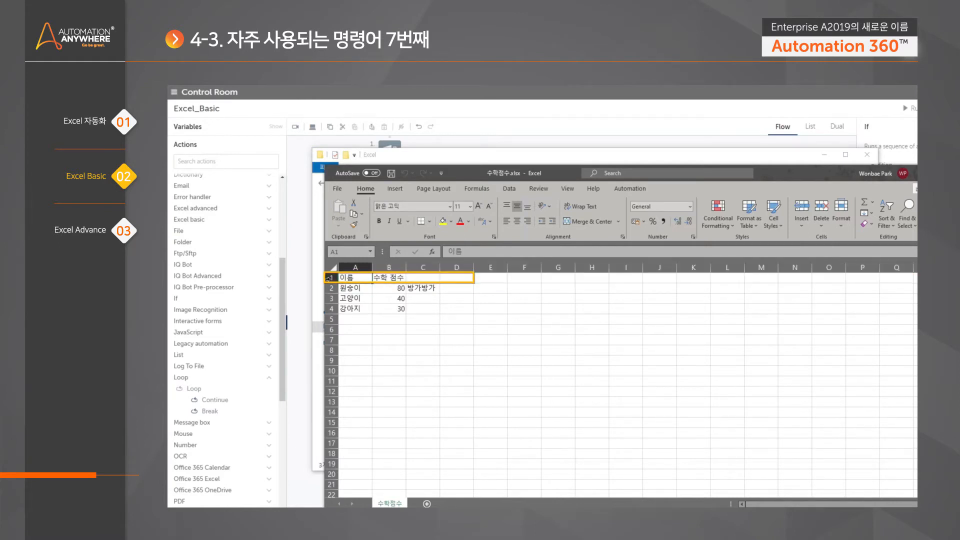
{"action": "left_click", "coordinate": [330, 277]}
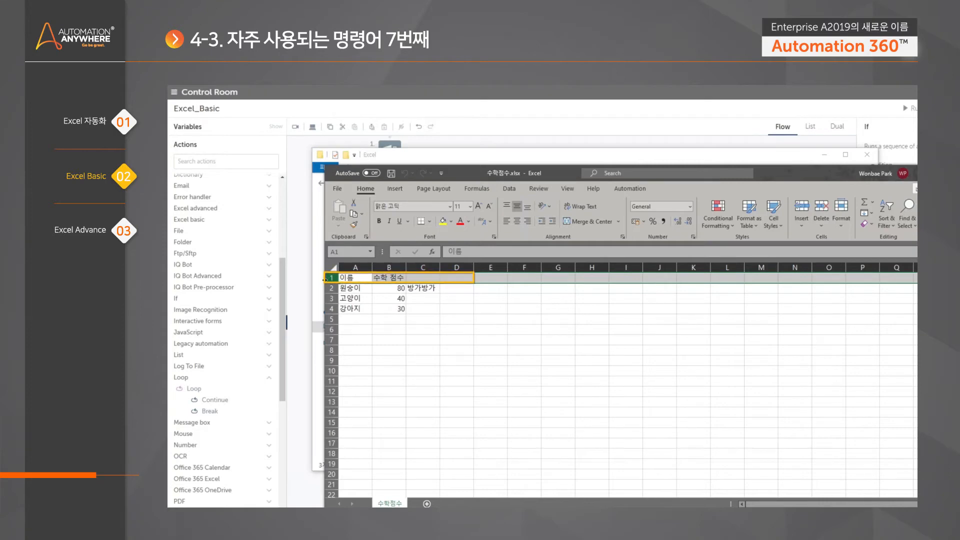
{"action": "left_click", "coordinate": [331, 288]}
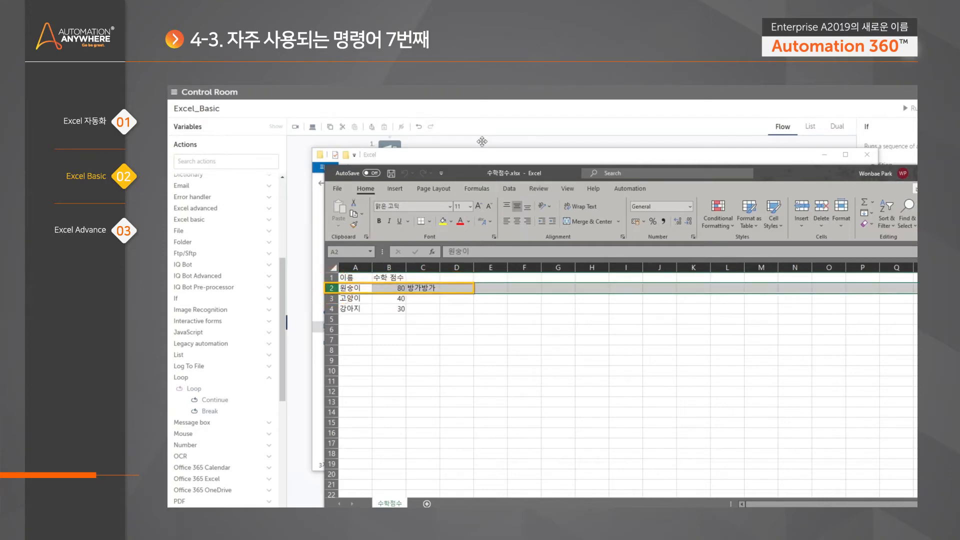
Review the bot's Message box action, compare it with rows 1 and 2 of 수학점수.xlsx, and close the workbook.
{"action": "left_click", "coordinate": [456, 131]}
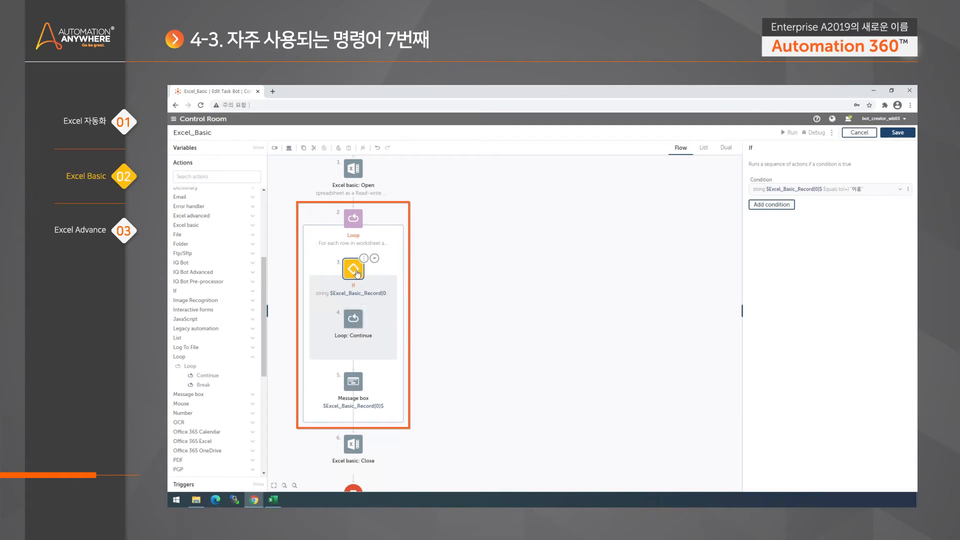
{"action": "left_click", "coordinate": [353, 382]}
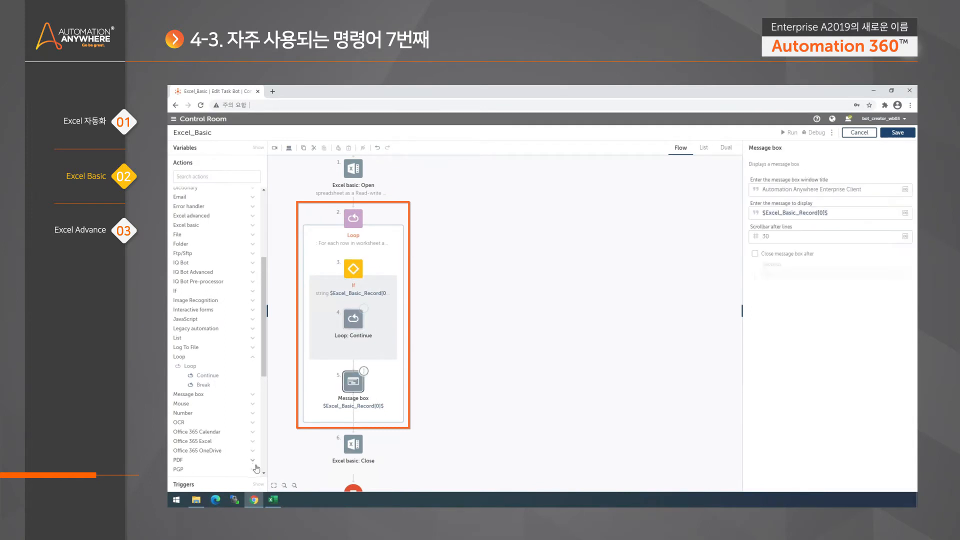
{"action": "left_click", "coordinate": [273, 500]}
{"action": "left_click", "coordinate": [304, 274]}
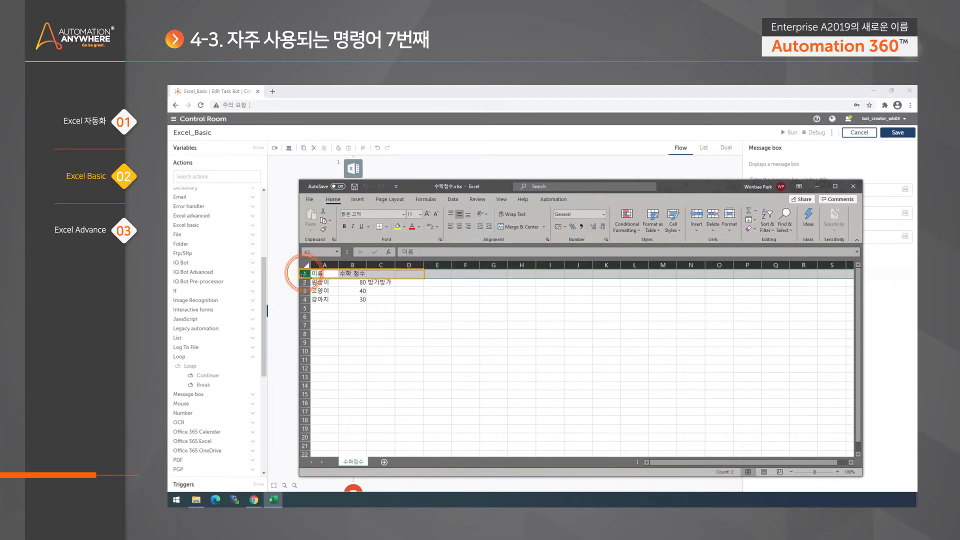
{"action": "left_click", "coordinate": [305, 282]}
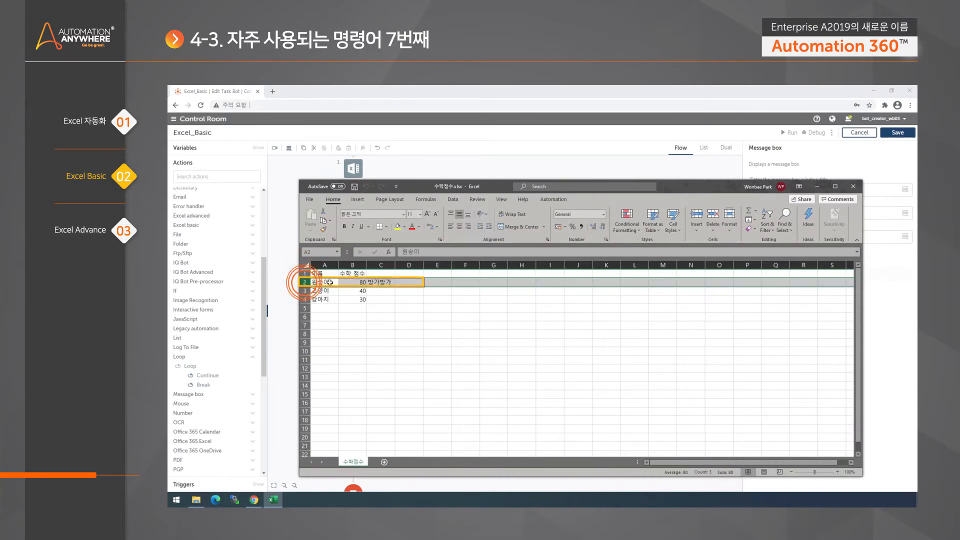
{"action": "left_click", "coordinate": [854, 187]}
Run the Excel_Basic bot, dismissing its message boxes and closing the completion dialog.
{"action": "left_click", "coordinate": [789, 133]}
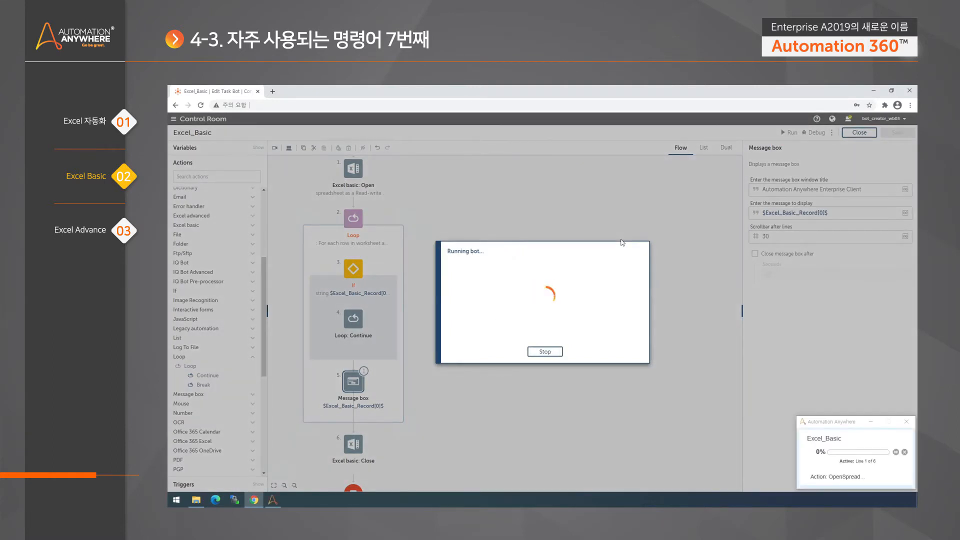
{"action": "left_click", "coordinate": [620, 315]}
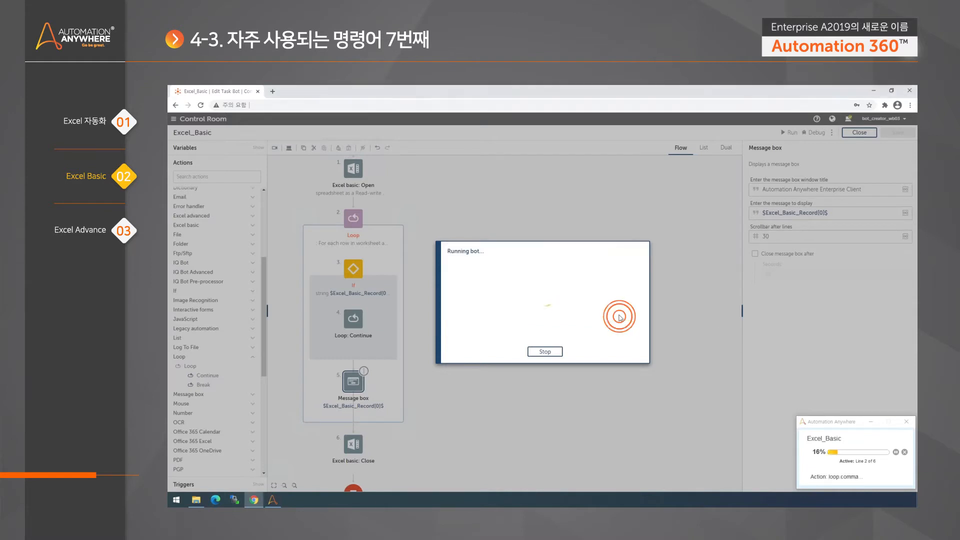
{"action": "left_click", "coordinate": [620, 316]}
{"action": "left_click", "coordinate": [620, 316]}
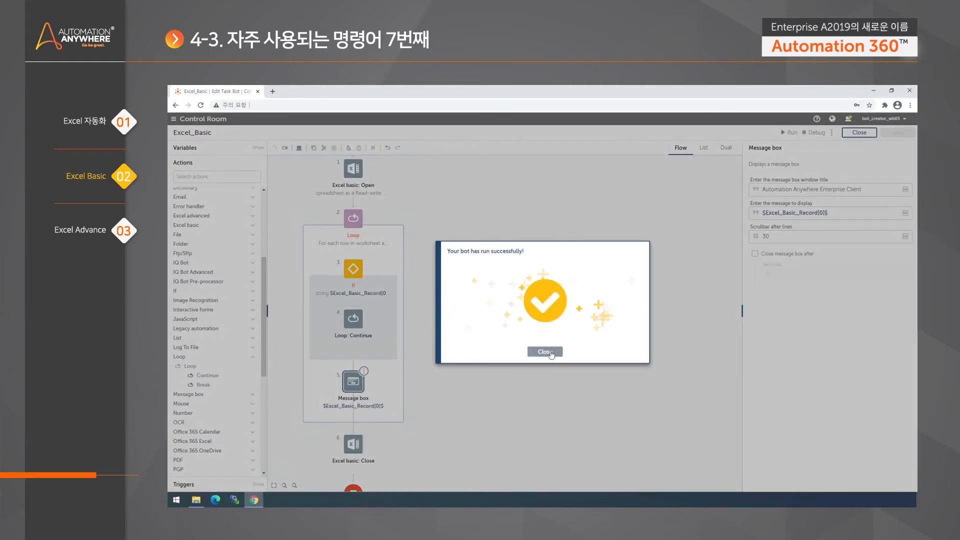
{"action": "left_click", "coordinate": [550, 352]}
Collapse the Loop actions and expand the Excel basic package to review its available actions.
{"action": "left_click", "coordinate": [217, 355]}
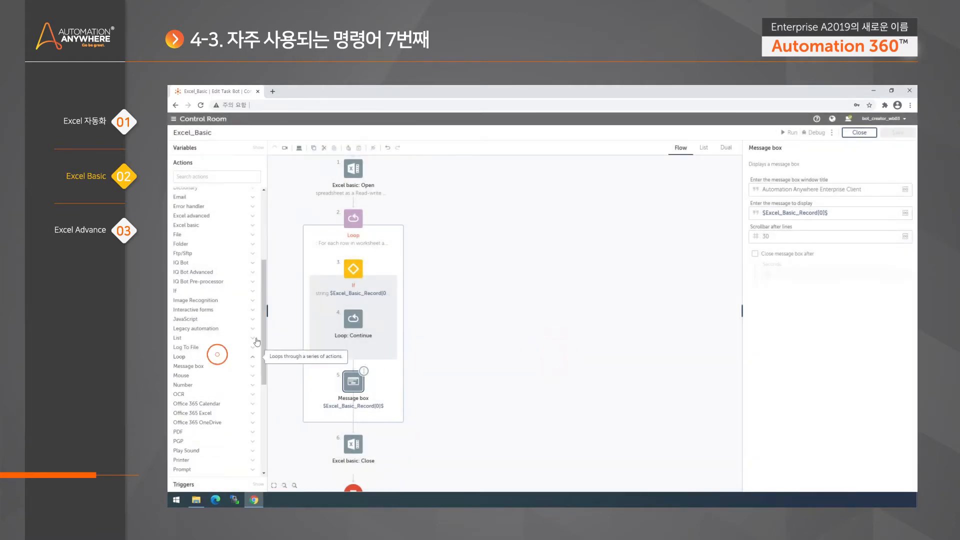
{"action": "scroll", "coordinate": [228, 280], "scroll_direction": "up", "scroll_amount": 3}
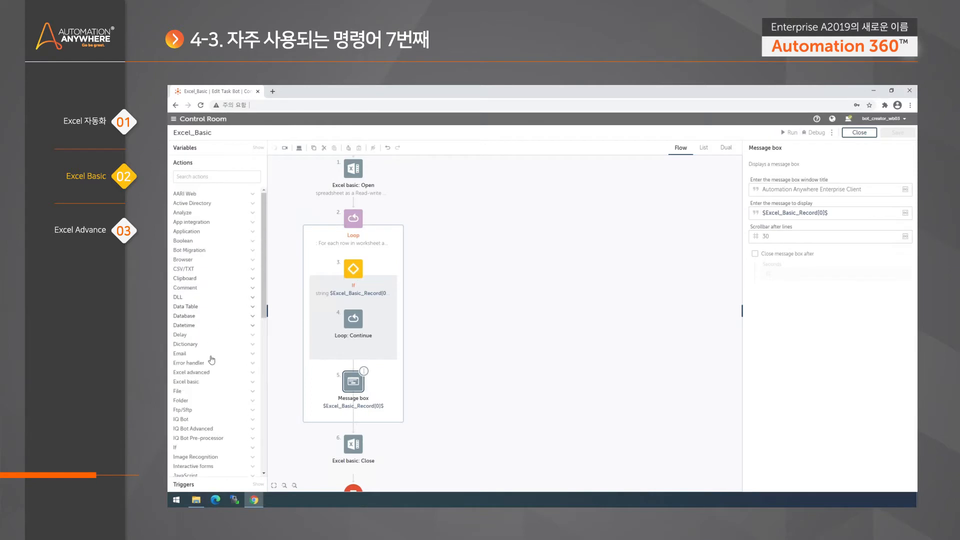
{"action": "left_click", "coordinate": [193, 382]}
{"action": "scroll", "coordinate": [215, 364], "scroll_direction": "down", "scroll_amount": 2}
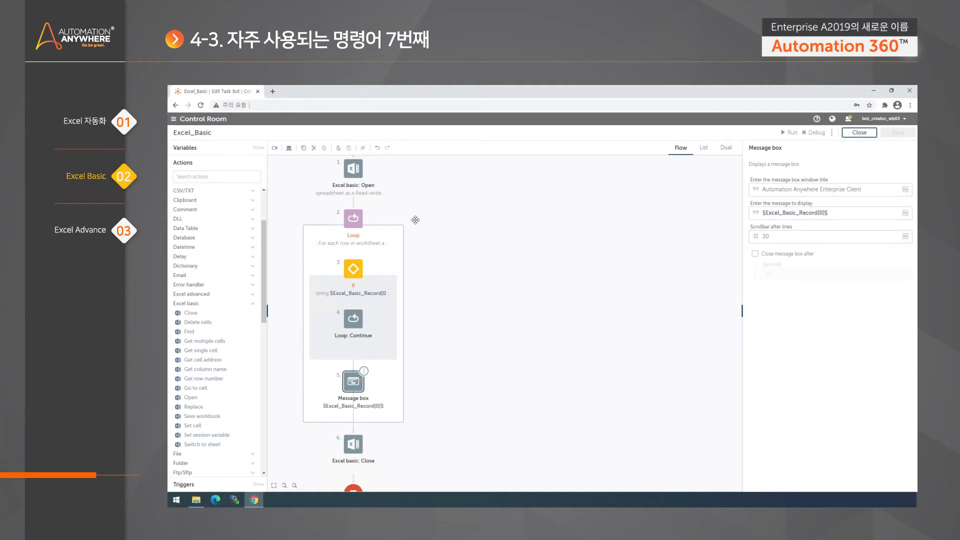
Open 수학점수.xlsx from the Excel folder again, maximize it, and examine the 수학점수 sheet's data.
{"action": "left_click", "coordinate": [196, 500]}
{"action": "double_click", "coordinate": [412, 237]}
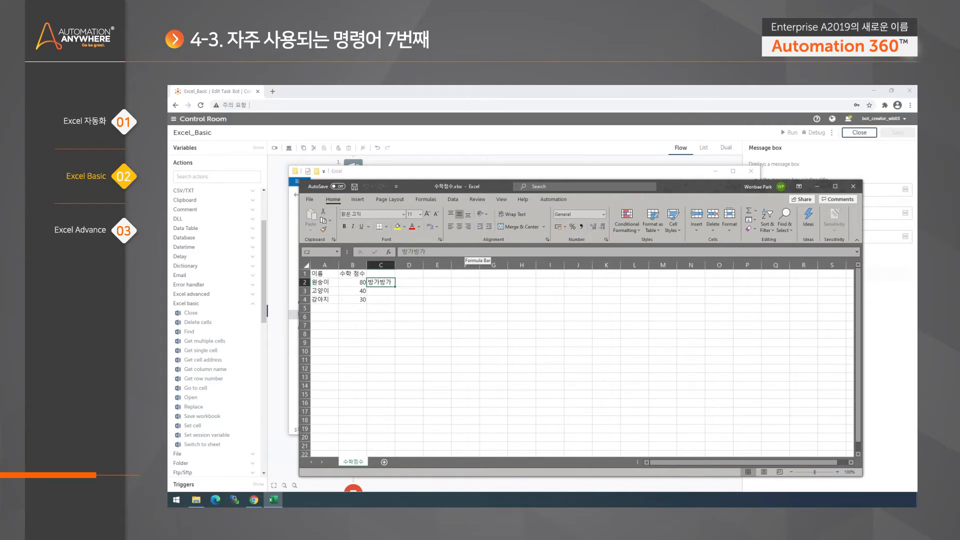
{"action": "left_click", "coordinate": [835, 186]}
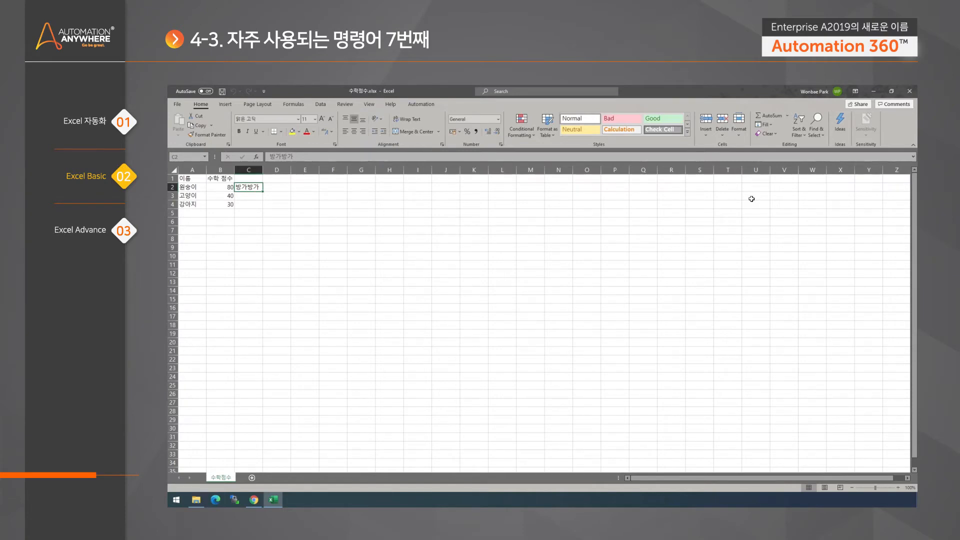
{"action": "left_click_drag", "start_coordinate": [344, 237], "coordinate": [338, 232]}
{"action": "left_click", "coordinate": [259, 188]}
{"action": "left_click", "coordinate": [320, 214]}
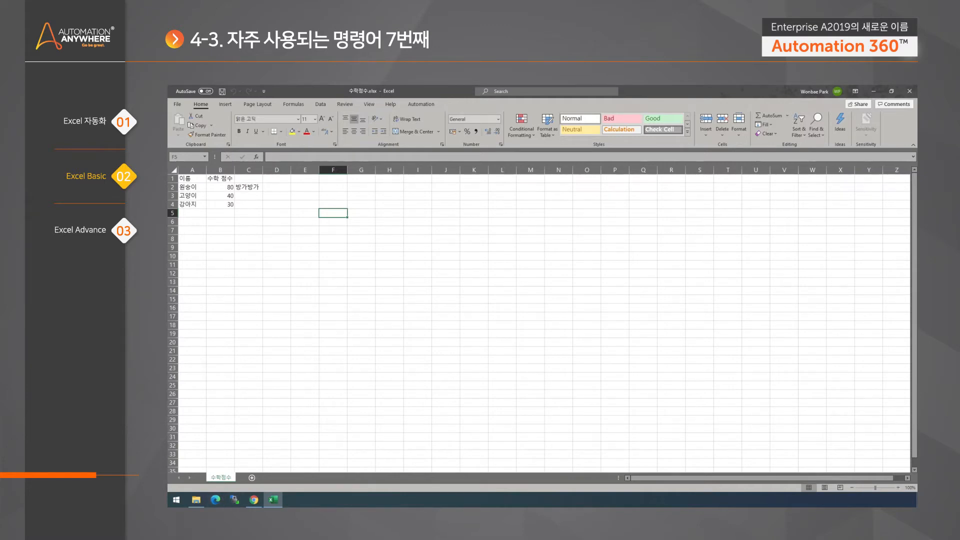
{"action": "left_click", "coordinate": [874, 91]}
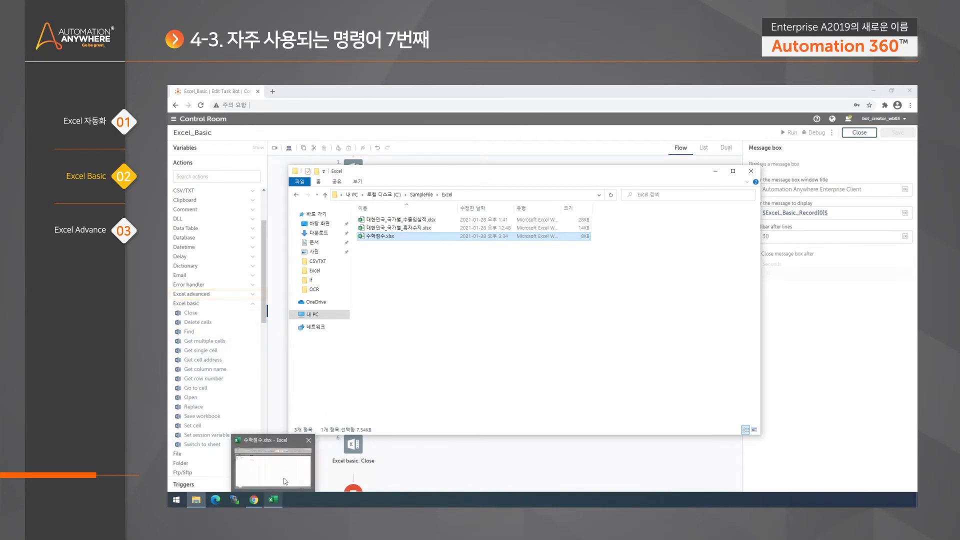
{"action": "left_click", "coordinate": [285, 482]}
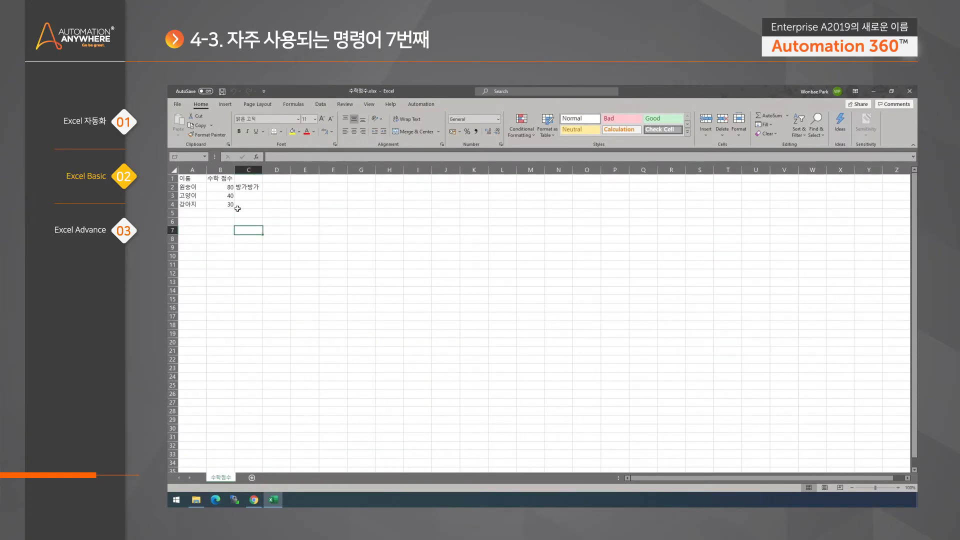
{"action": "left_click", "coordinate": [245, 213]}
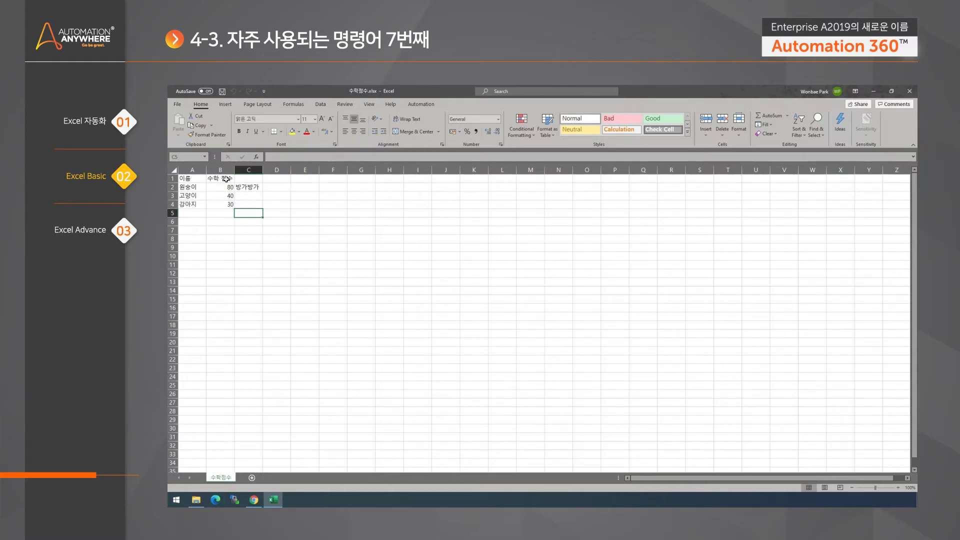
Switch back to the bot editor and review the actions available in the Excel advanced package.
{"action": "left_click", "coordinate": [254, 500]}
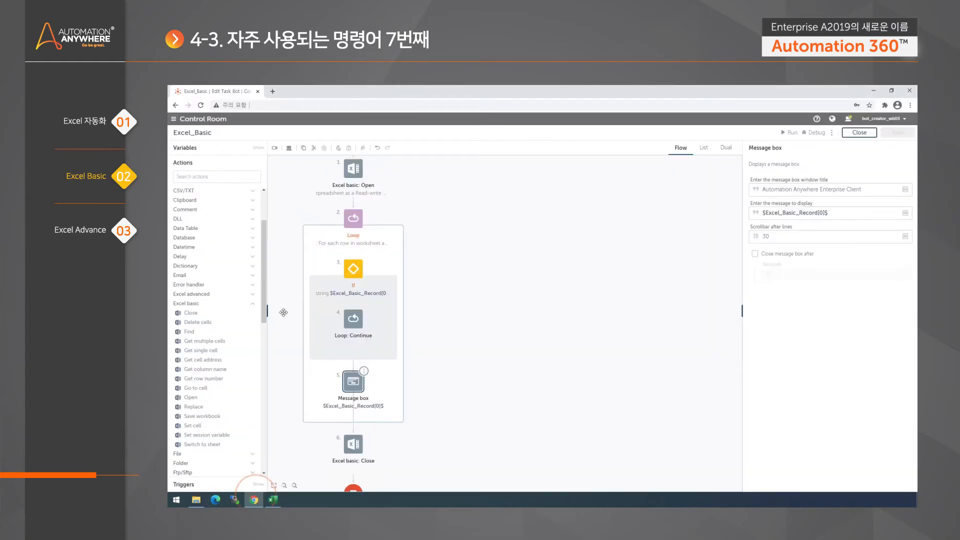
{"action": "left_click", "coordinate": [231, 295]}
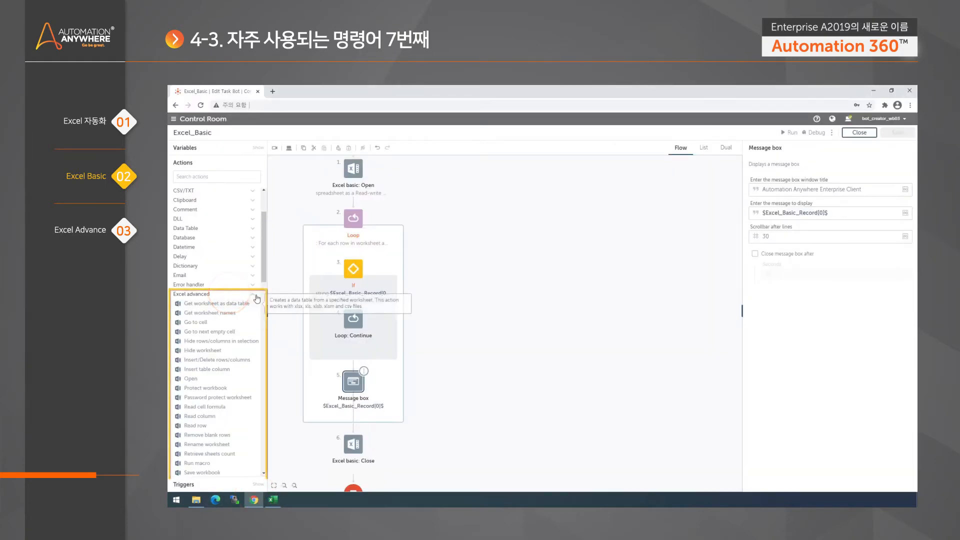
{"action": "scroll", "coordinate": [232, 299], "scroll_direction": "down", "scroll_amount": 1}
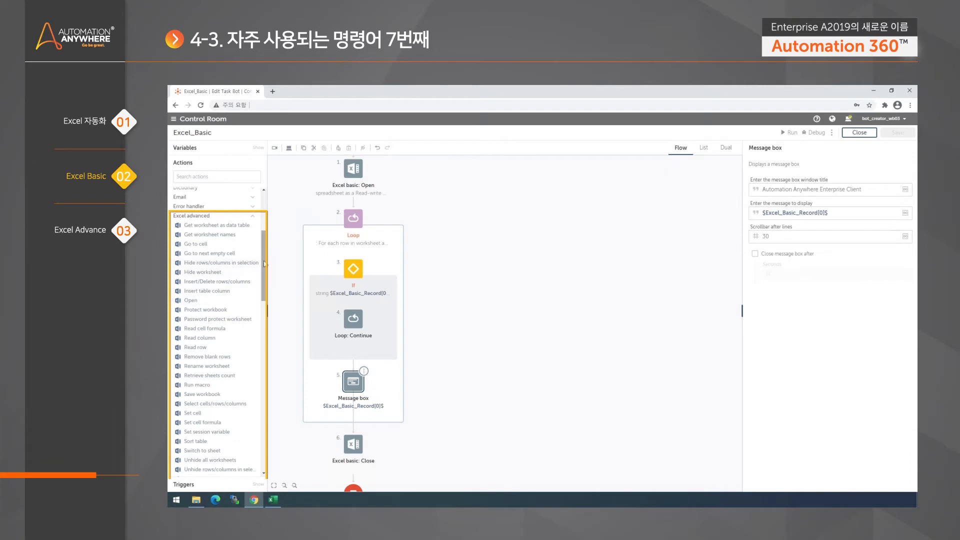
{"action": "scroll", "coordinate": [262, 269], "scroll_direction": "down", "scroll_amount": 2}
{"action": "mouse_move", "coordinate": [262, 268]}
{"action": "left_mouse_down"}
{"action": "mouse_move", "coordinate": [272, 341]}
{"action": "mouse_move", "coordinate": [274, 268]}
{"action": "mouse_move", "coordinate": [277, 319]}
{"action": "mouse_move", "coordinate": [279, 277]}
{"action": "left_mouse_up"}
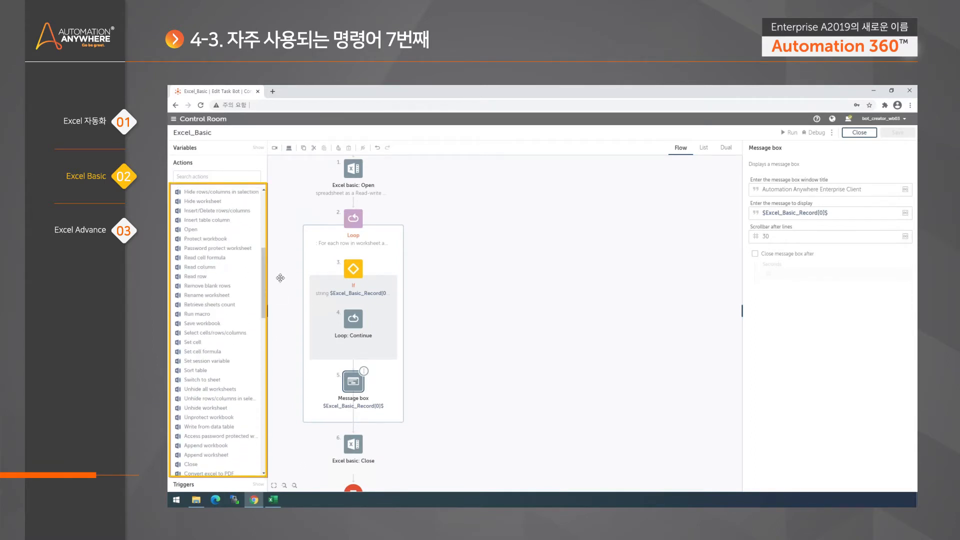
{"action": "scroll", "coordinate": [227, 331], "scroll_direction": "down", "scroll_amount": 1}
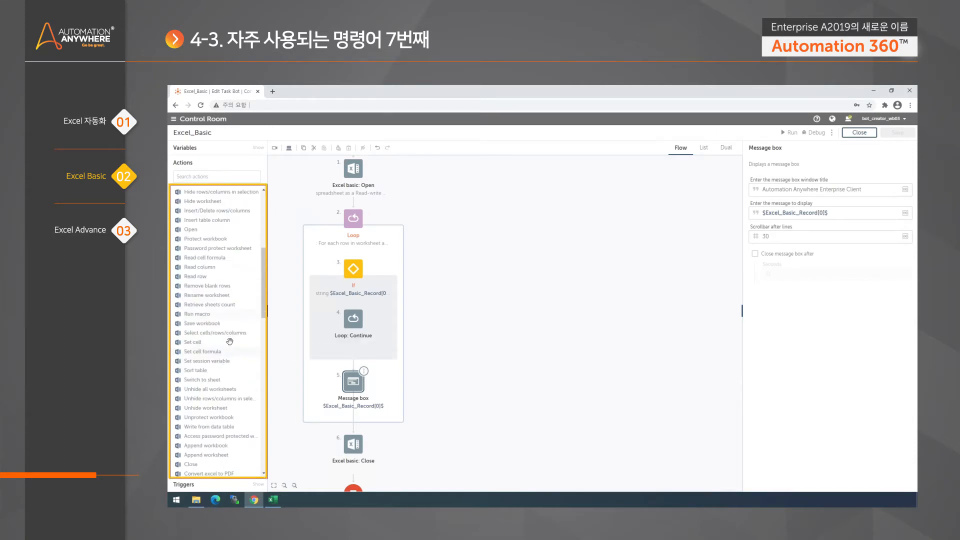
{"action": "scroll", "coordinate": [228, 332], "scroll_direction": "down", "scroll_amount": 3}
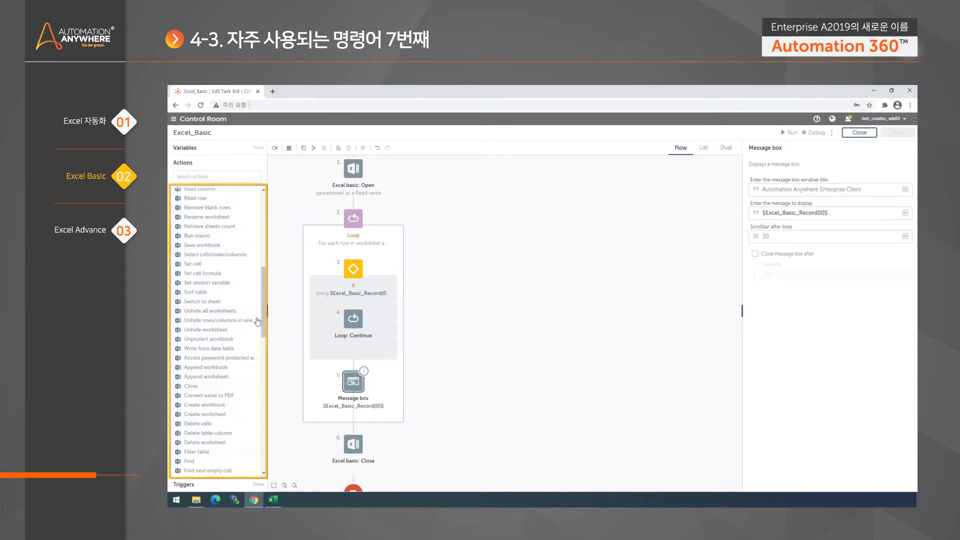
In 수학점수.xlsx, show and dismiss the Insert commands' key tips, select cell A1, and return to the bot editor.
{"action": "left_click", "coordinate": [273, 500]}
{"action": "left_click", "coordinate": [333, 290]}
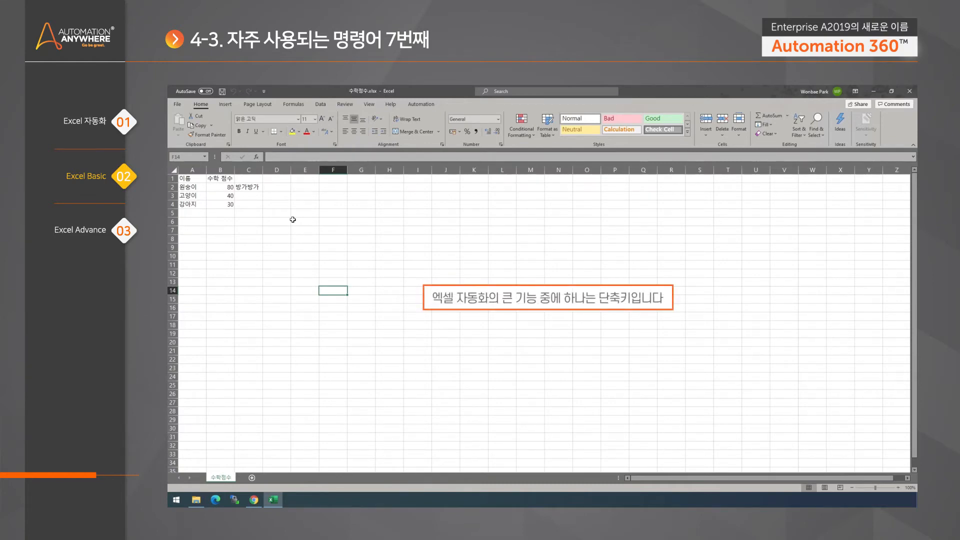
{"action": "key", "text": "alt"}
{"action": "key", "text": "n"}
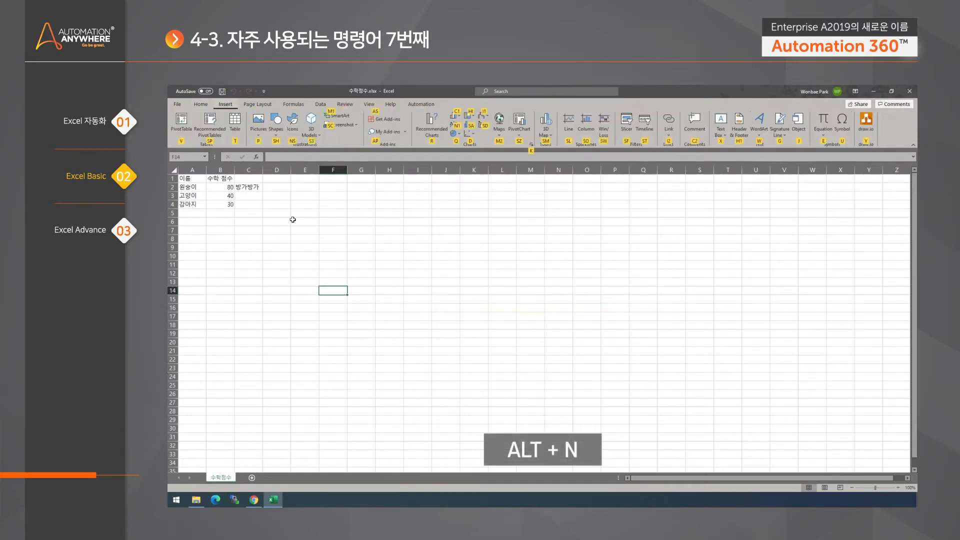
{"action": "key", "text": "Escape"}
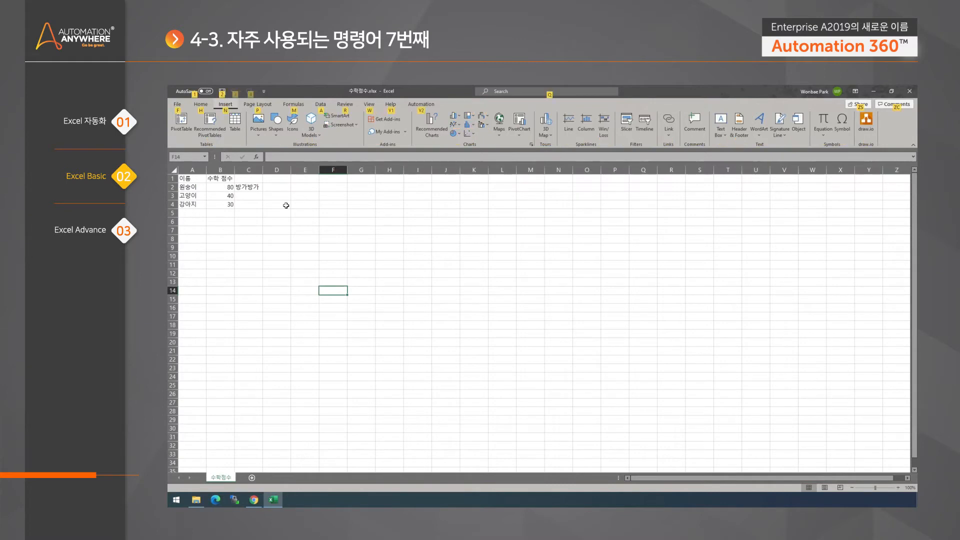
{"action": "left_click", "coordinate": [286, 205]}
{"action": "key", "text": "ctrl+Home"}
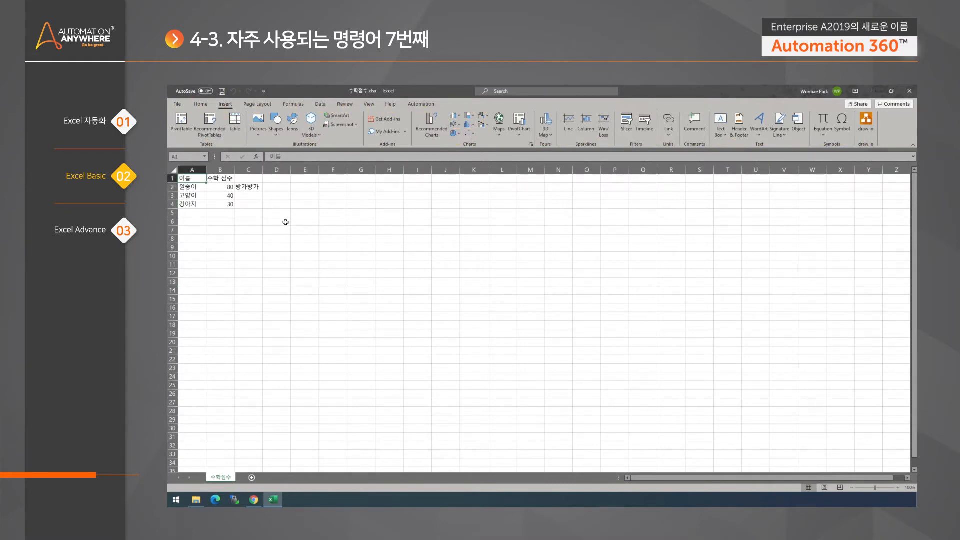
{"action": "left_click", "coordinate": [254, 500]}
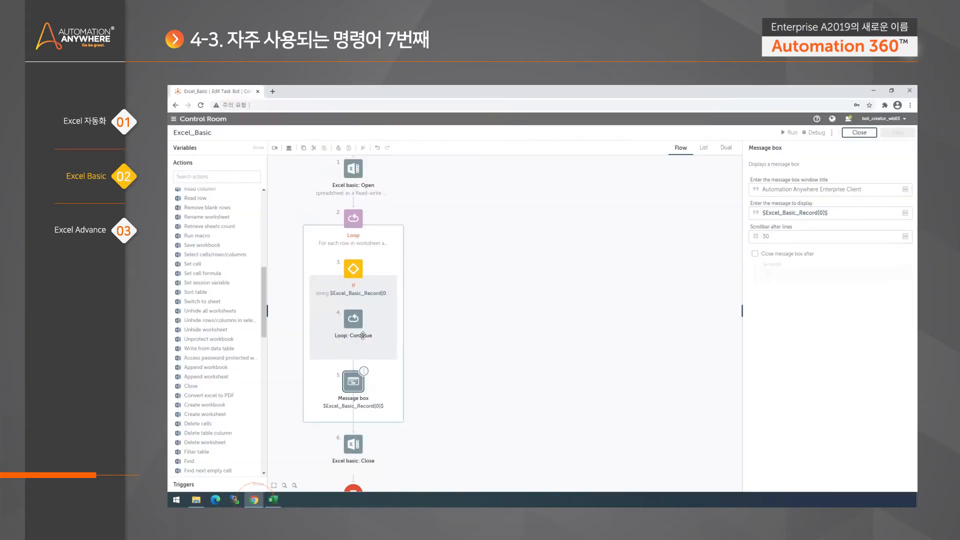